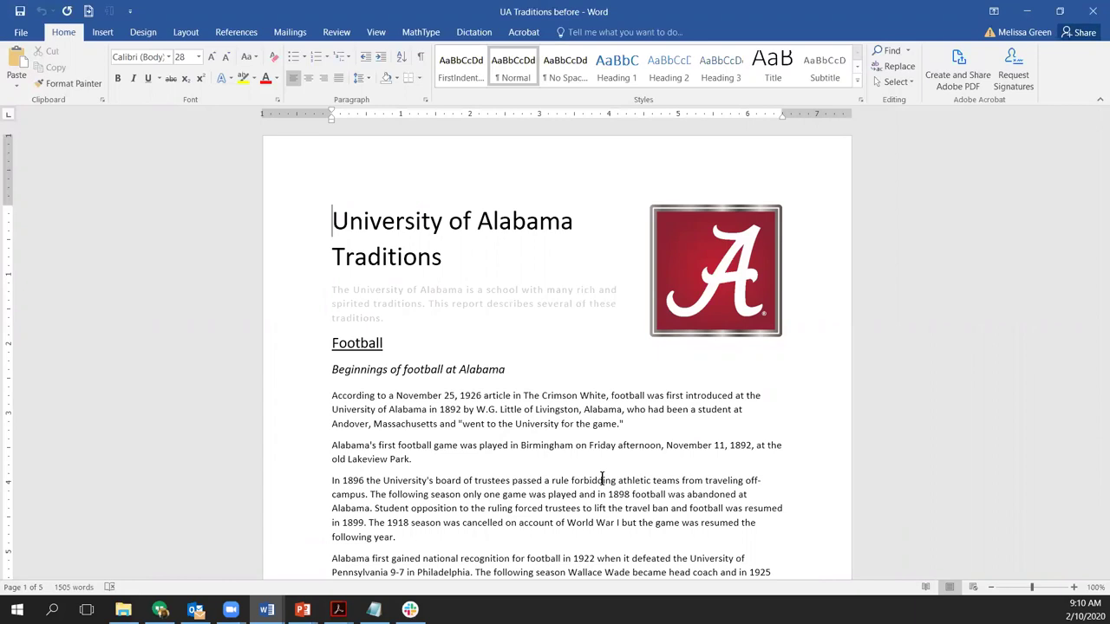
Run the Check Accessibility inspection on the UA Traditions before document
{"action": "left_click", "coordinate": [21, 35]}
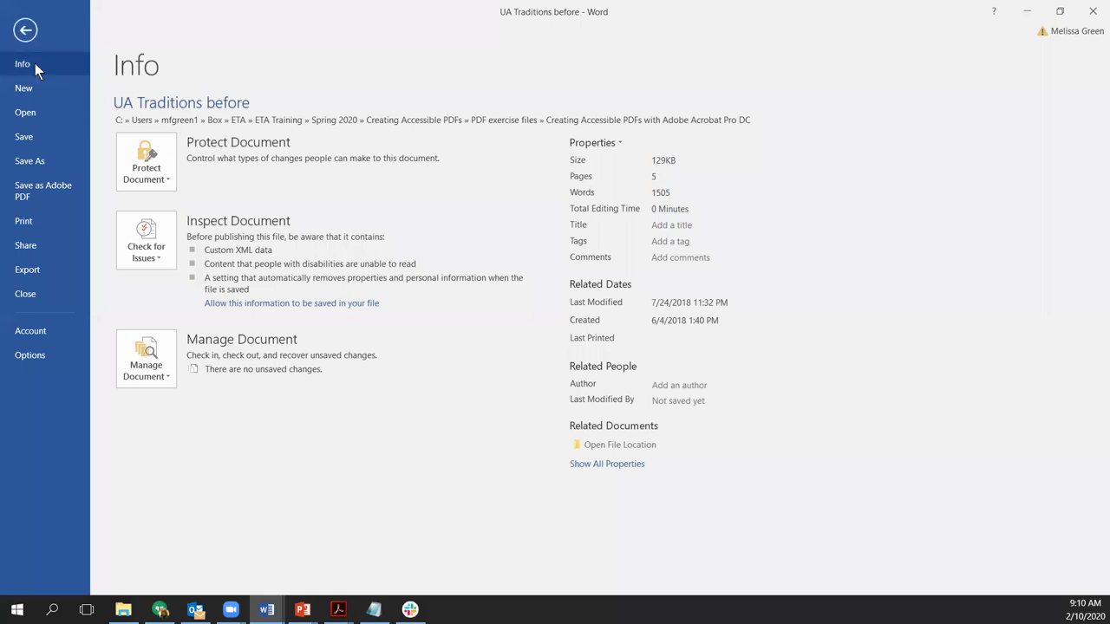
{"action": "left_click", "coordinate": [133, 249]}
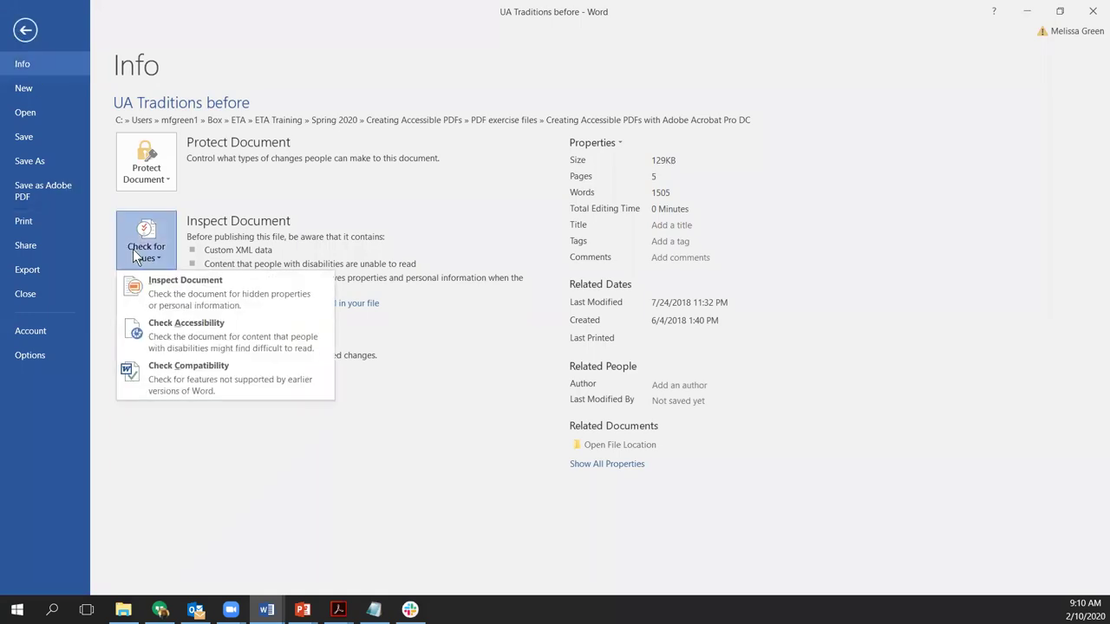
{"action": "left_click", "coordinate": [167, 328]}
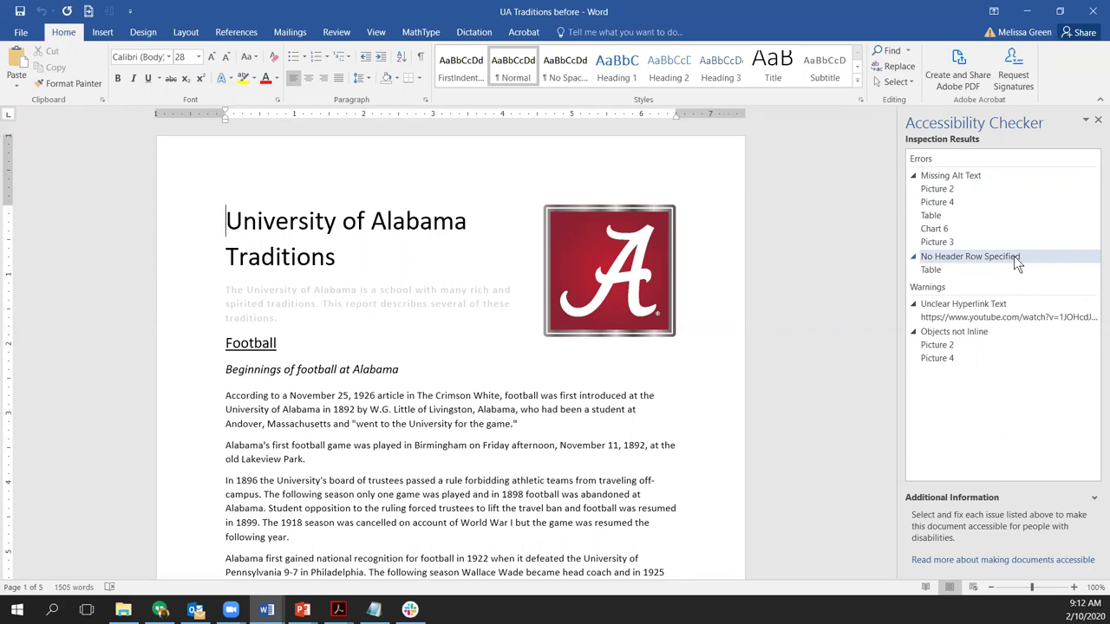
Read the fix guidance for the table under No Header Row Specified and mark the table's top row as a repeating header row
{"action": "left_click", "coordinate": [955, 269]}
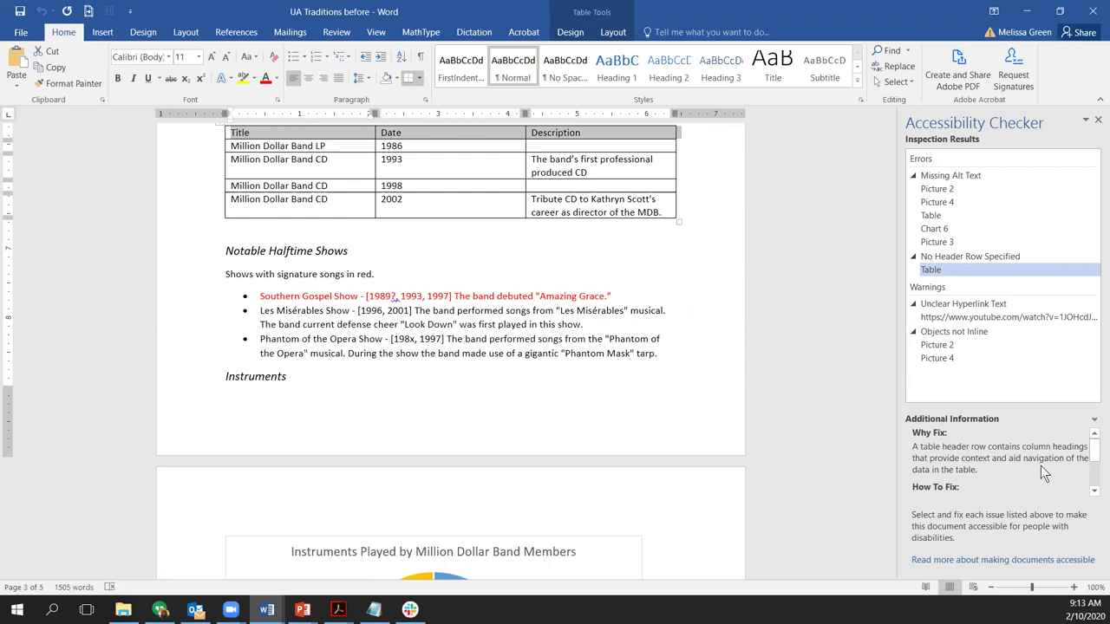
{"action": "left_click_drag", "start_coordinate": [1094, 450], "coordinate": [1094, 471]}
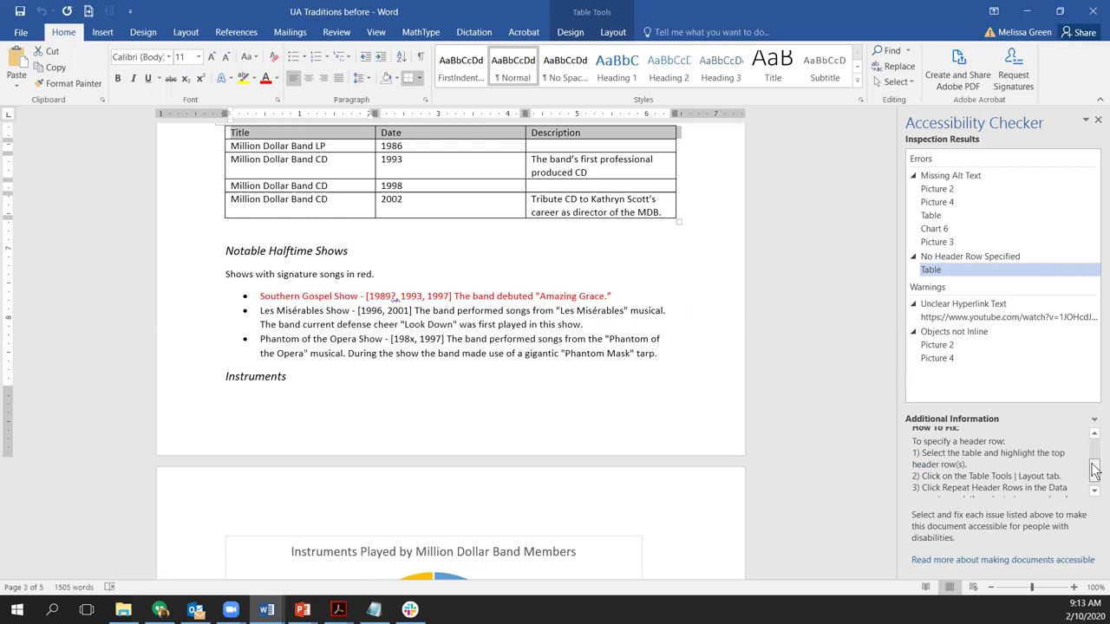
{"action": "left_click_drag", "start_coordinate": [1091, 462], "coordinate": [1091, 473]}
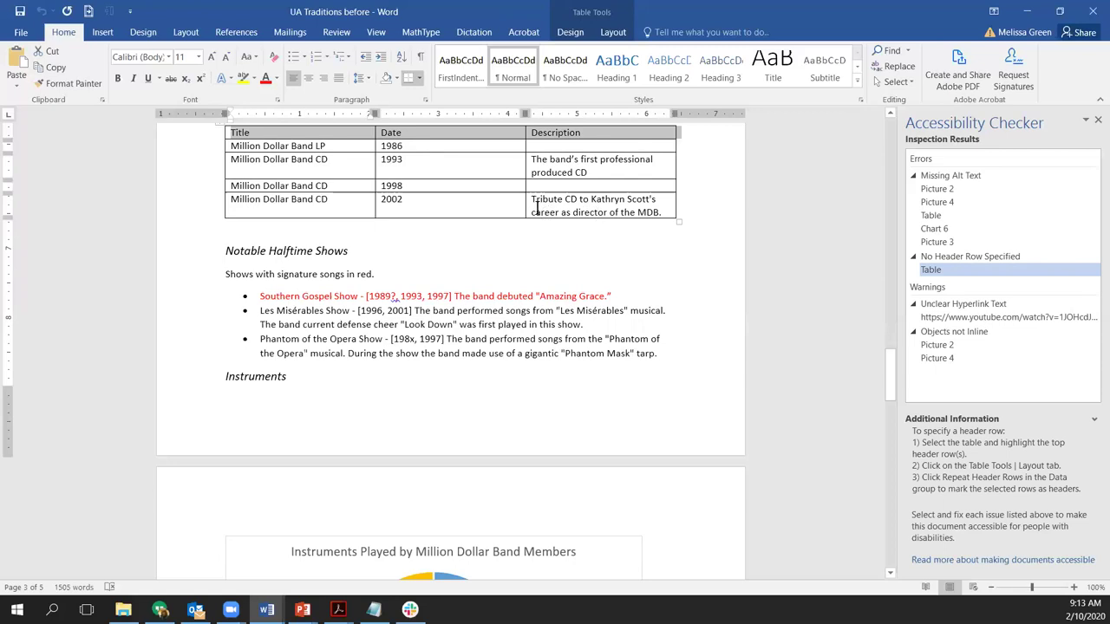
{"action": "left_click", "coordinate": [612, 33]}
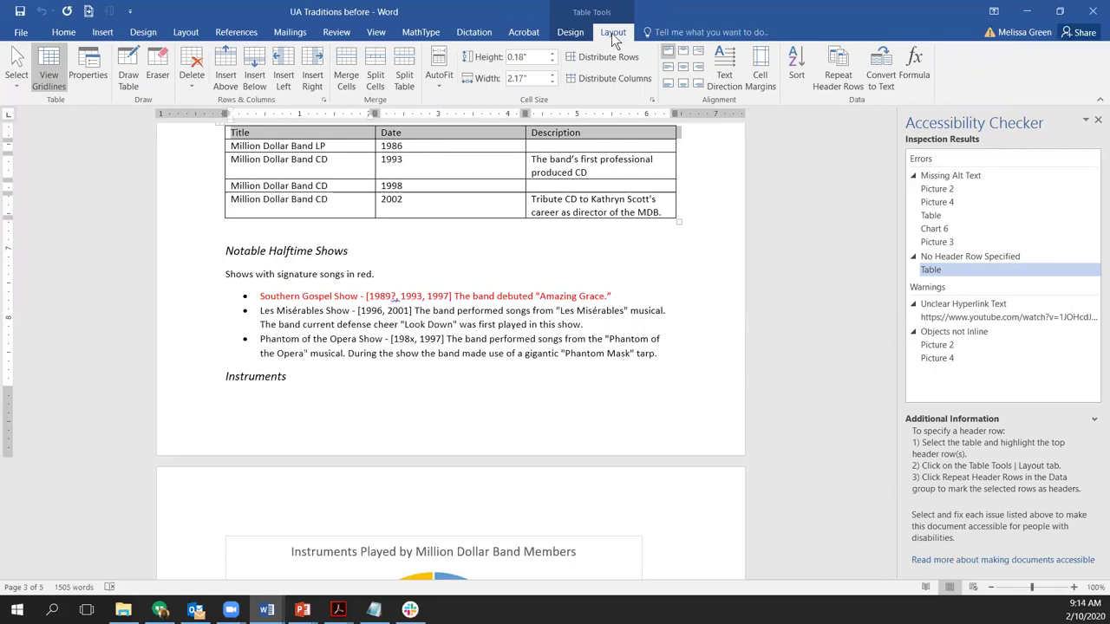
{"action": "left_click", "coordinate": [833, 79]}
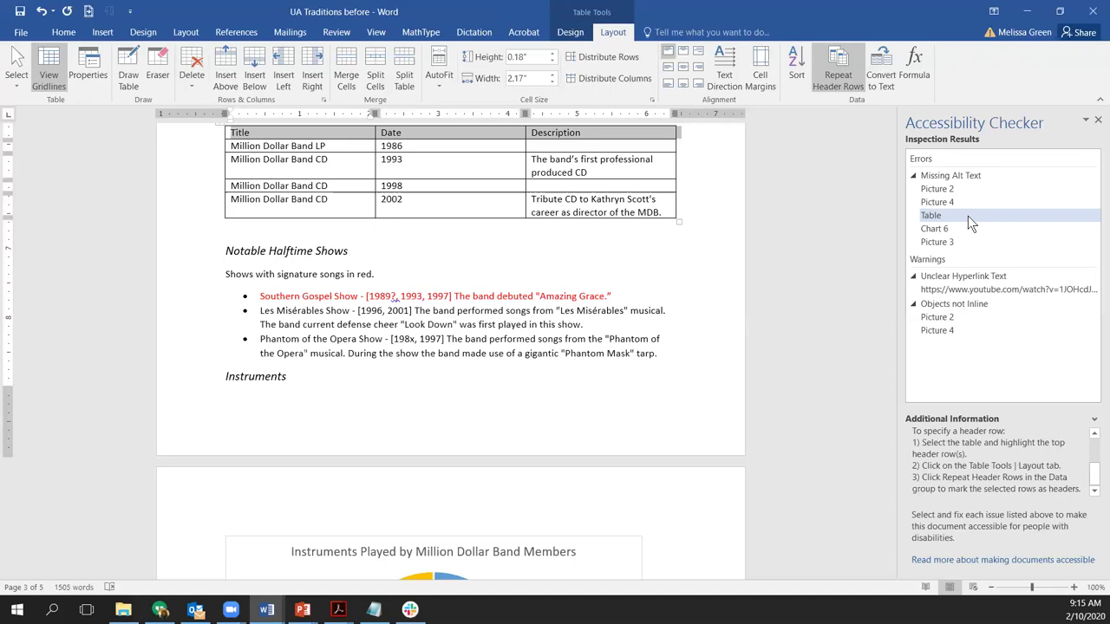
Close the UA Traditions before document without saving the changes
{"action": "left_click", "coordinate": [14, 33]}
{"action": "left_click", "coordinate": [46, 289]}
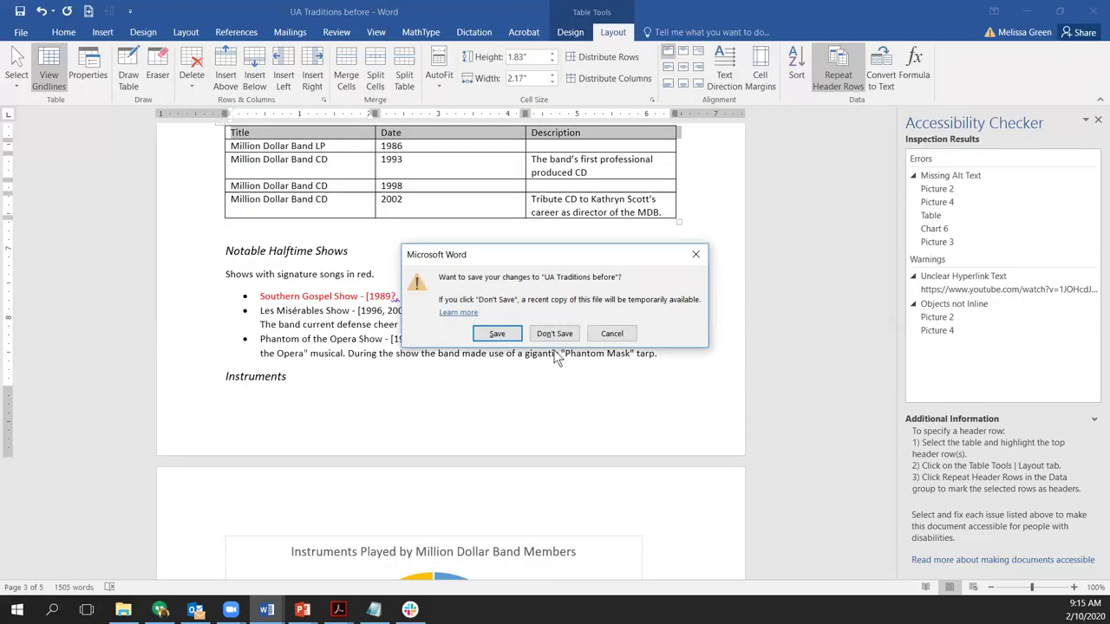
{"action": "left_click", "coordinate": [555, 334]}
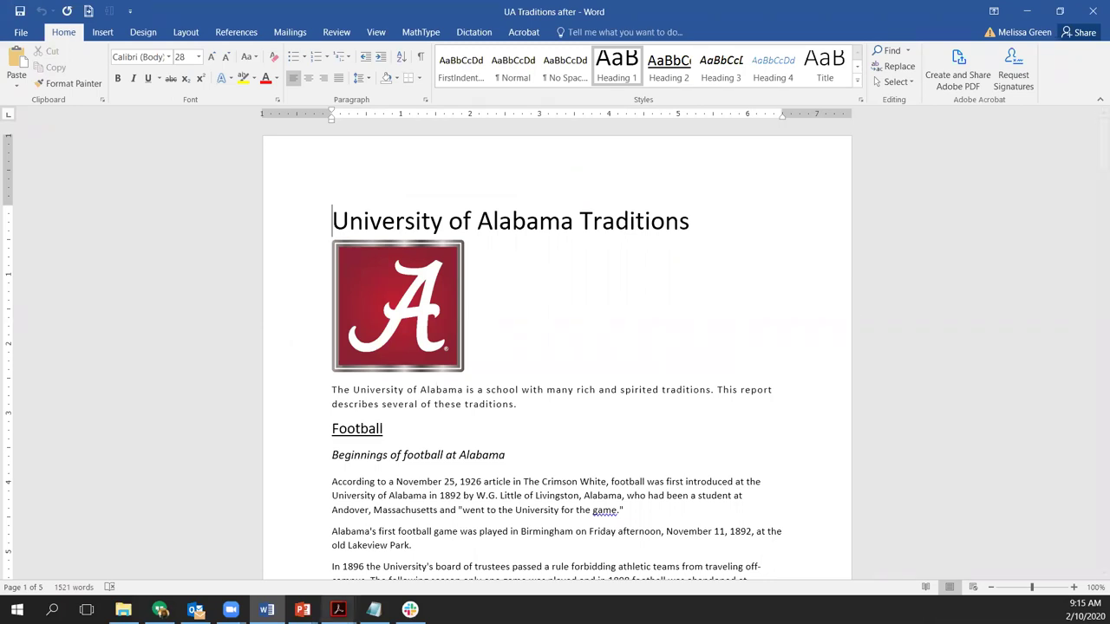
Switch to UA Traditions after.pdf in Adobe Acrobat and examine its tag tree against the title and introductory paragraph
{"action": "mouse_move", "coordinate": [338, 610]}
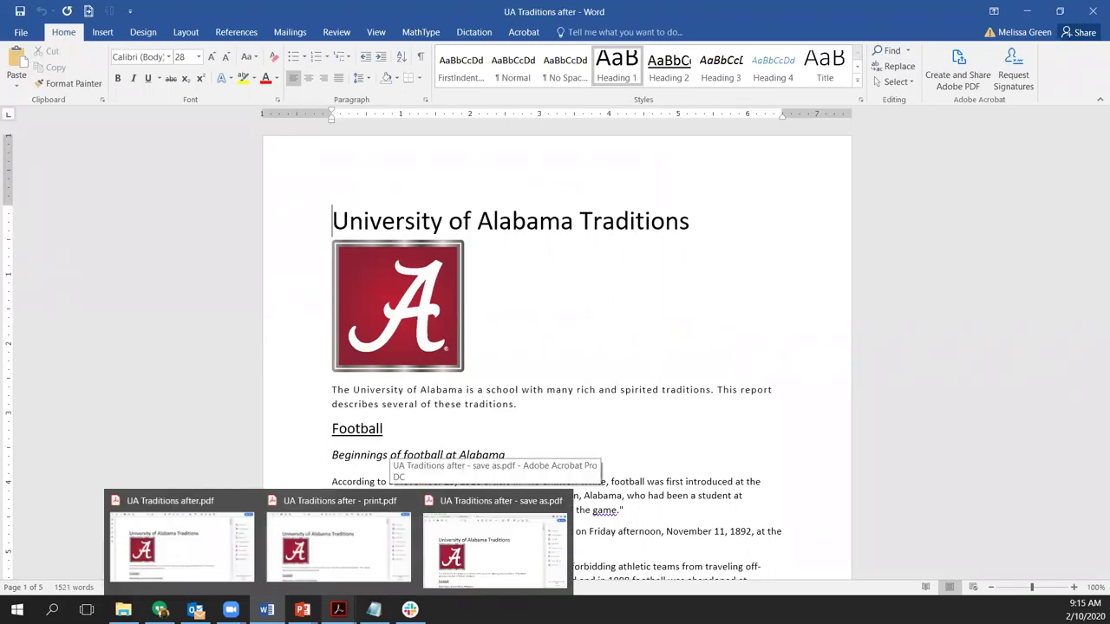
{"action": "left_click", "coordinate": [218, 574]}
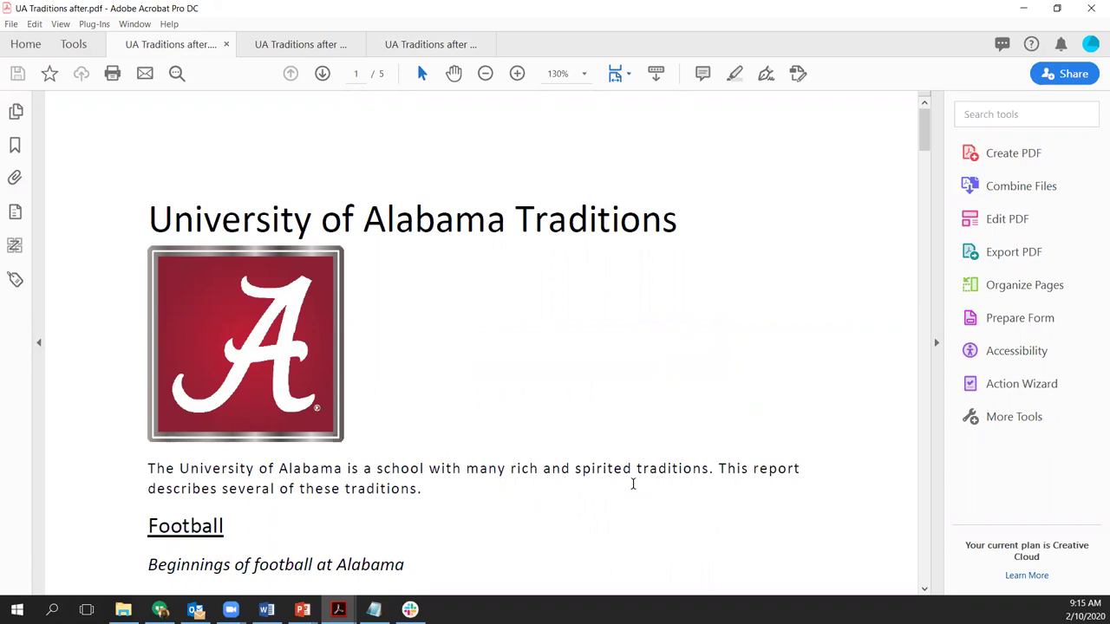
{"action": "left_click", "coordinate": [14, 281]}
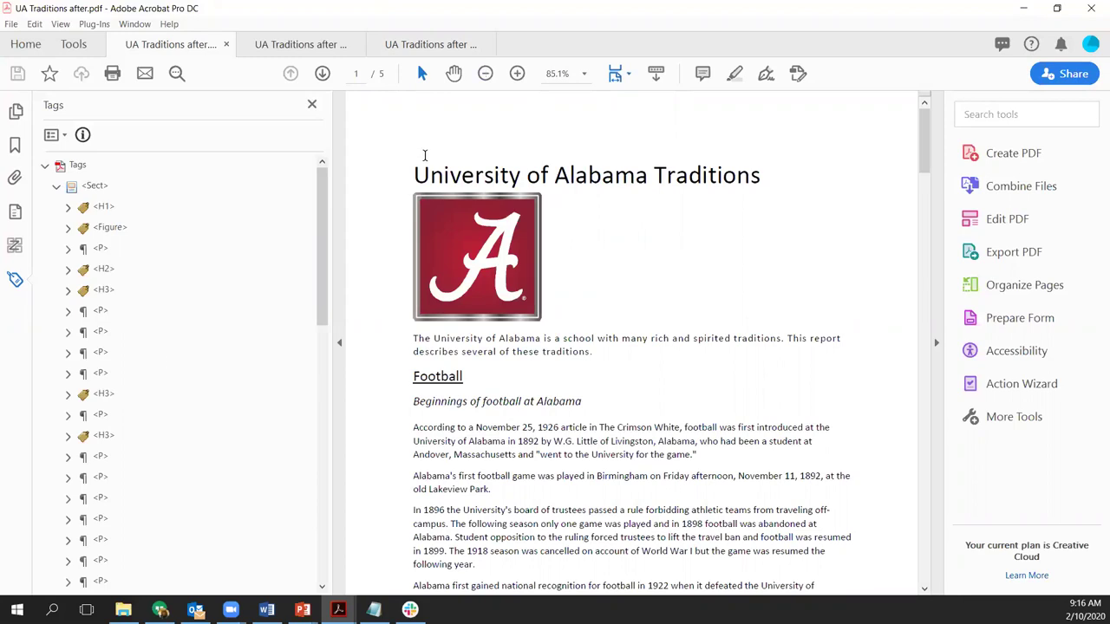
{"action": "left_click_drag", "start_coordinate": [409, 167], "coordinate": [727, 184]}
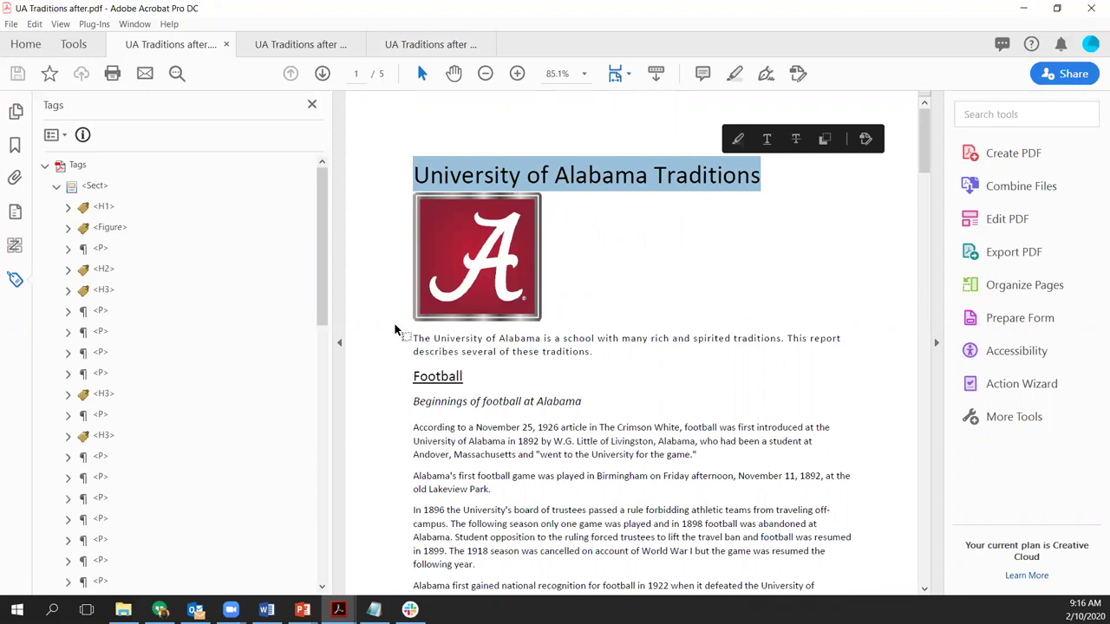
{"action": "left_click_drag", "start_coordinate": [414, 336], "coordinate": [601, 356]}
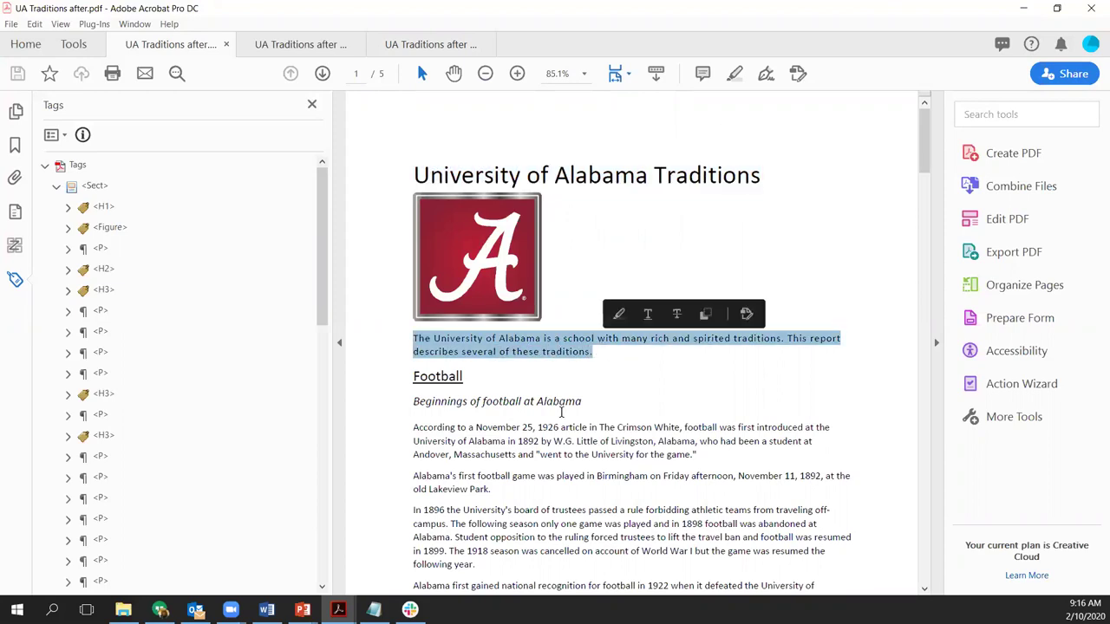
{"action": "left_click", "coordinate": [611, 335]}
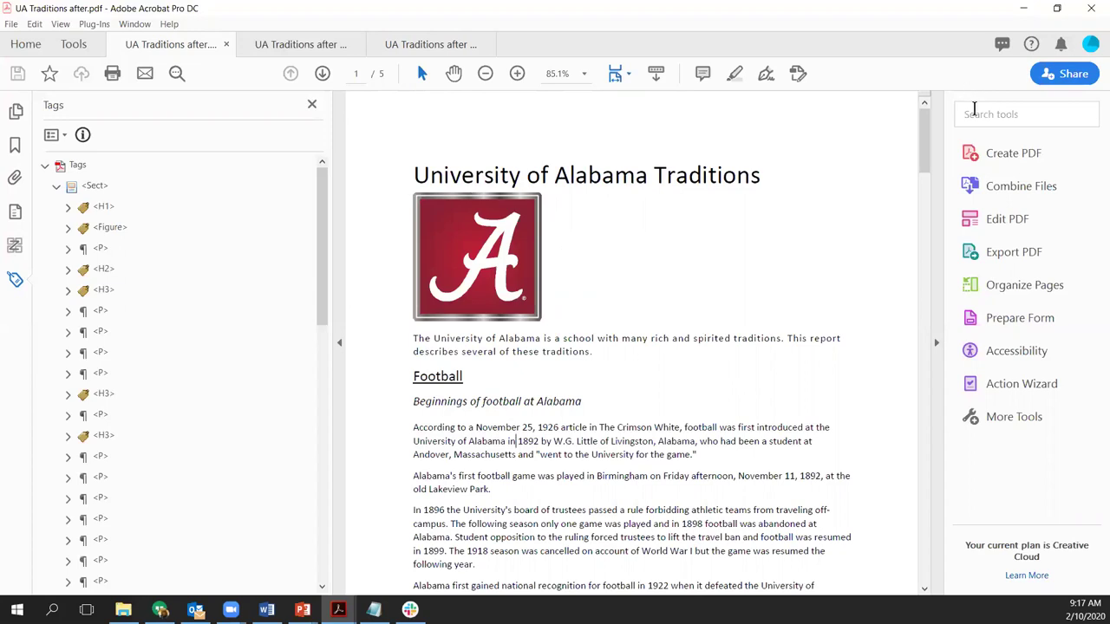
Run a full accessibility check on all pages of UA Traditions after.pdf and expand the Document results
{"action": "left_click", "coordinate": [1003, 355]}
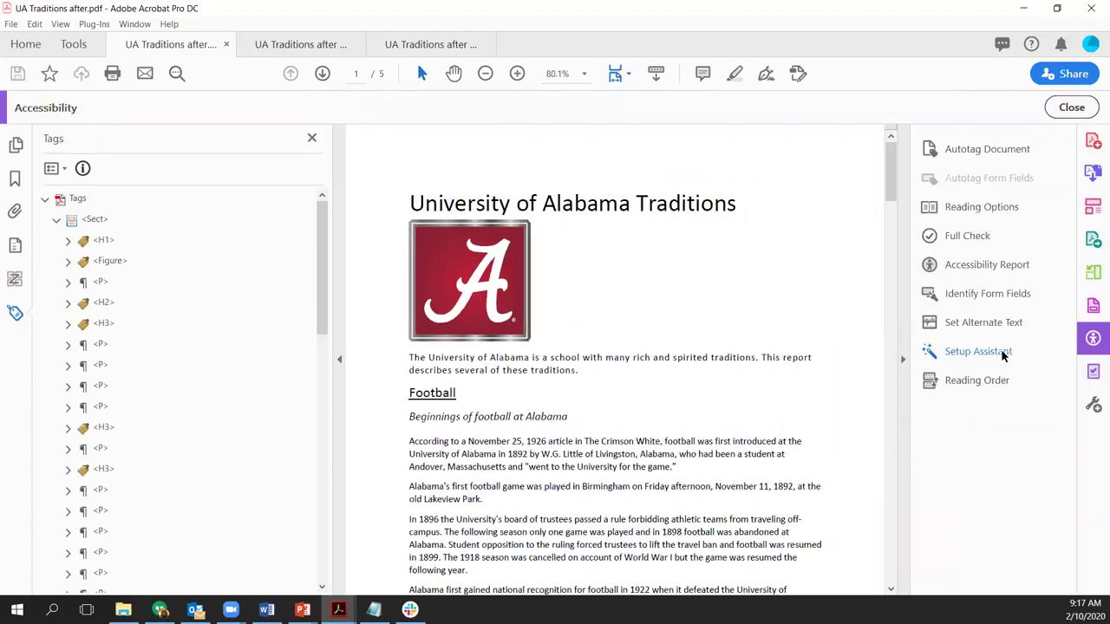
{"action": "left_click", "coordinate": [964, 241]}
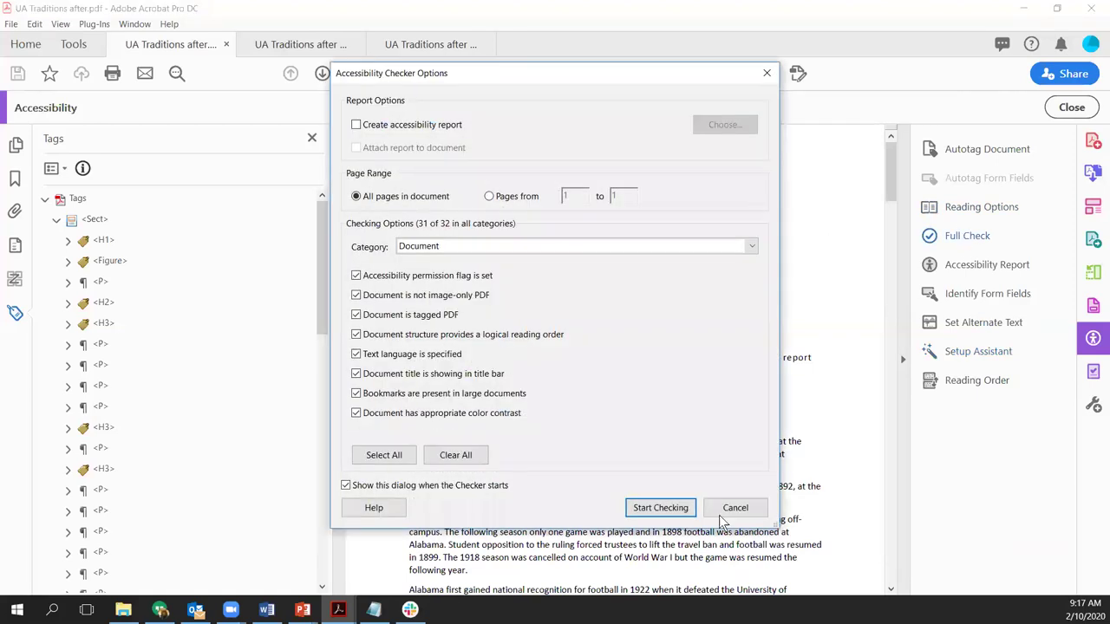
{"action": "left_click", "coordinate": [652, 510]}
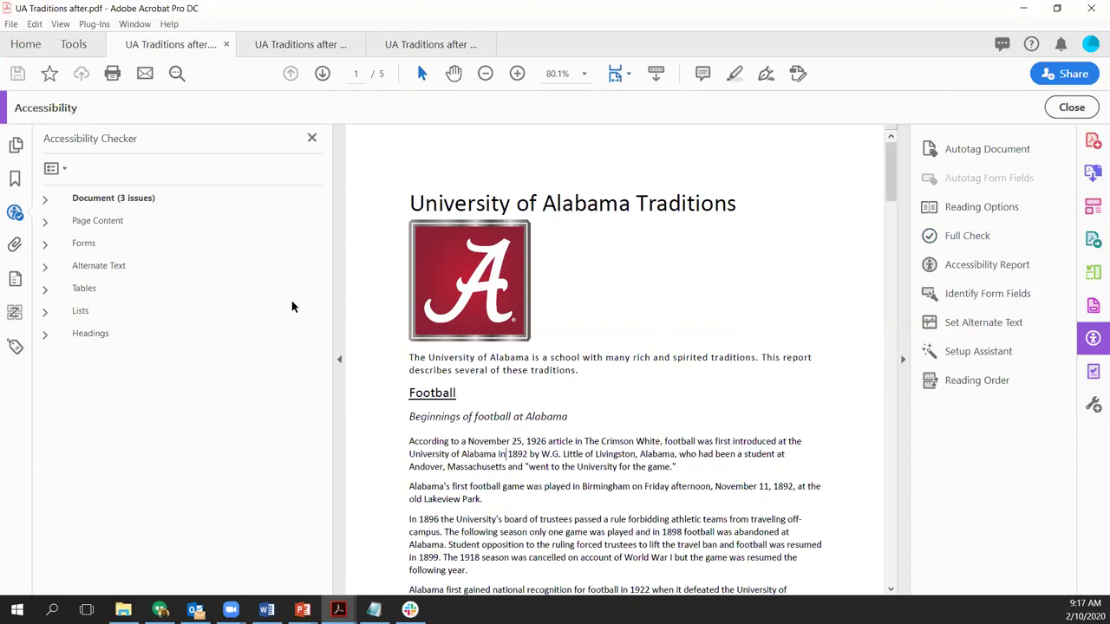
{"action": "left_click", "coordinate": [43, 200]}
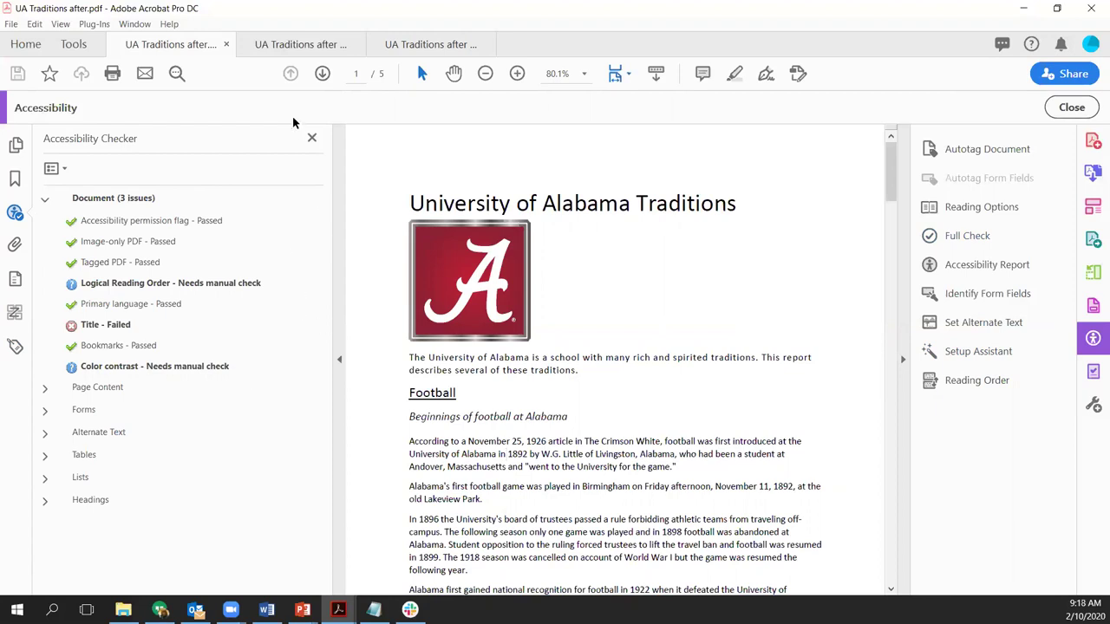
Run a full accessibility check on UA Traditions after - print.pdf and compare its results with those of UA Traditions after.pdf
{"action": "left_click", "coordinate": [301, 44]}
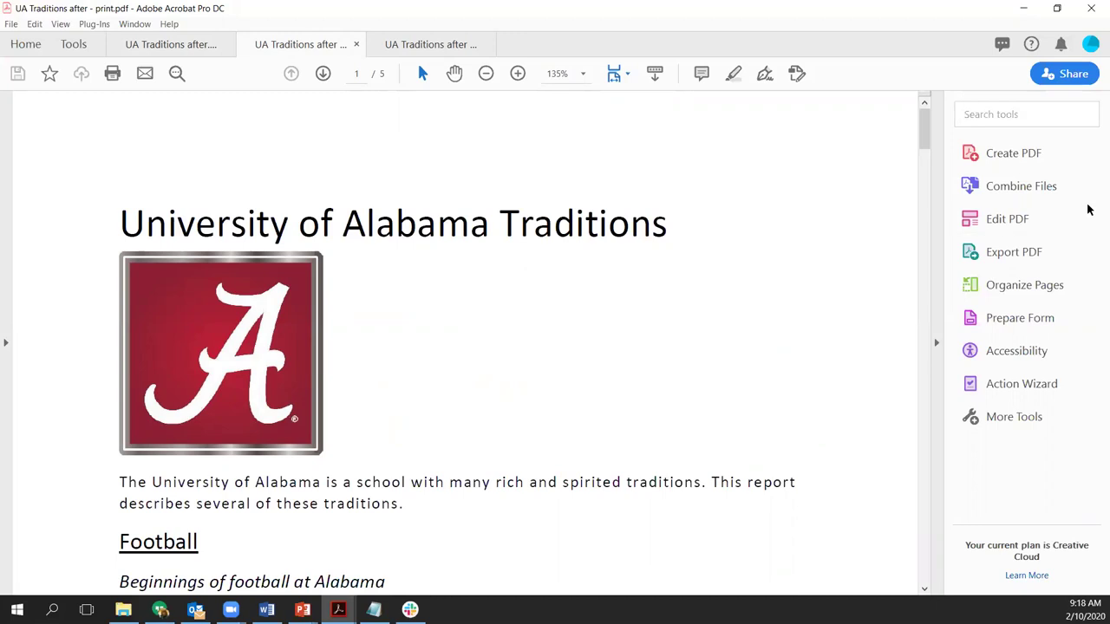
{"action": "left_click", "coordinate": [1027, 351]}
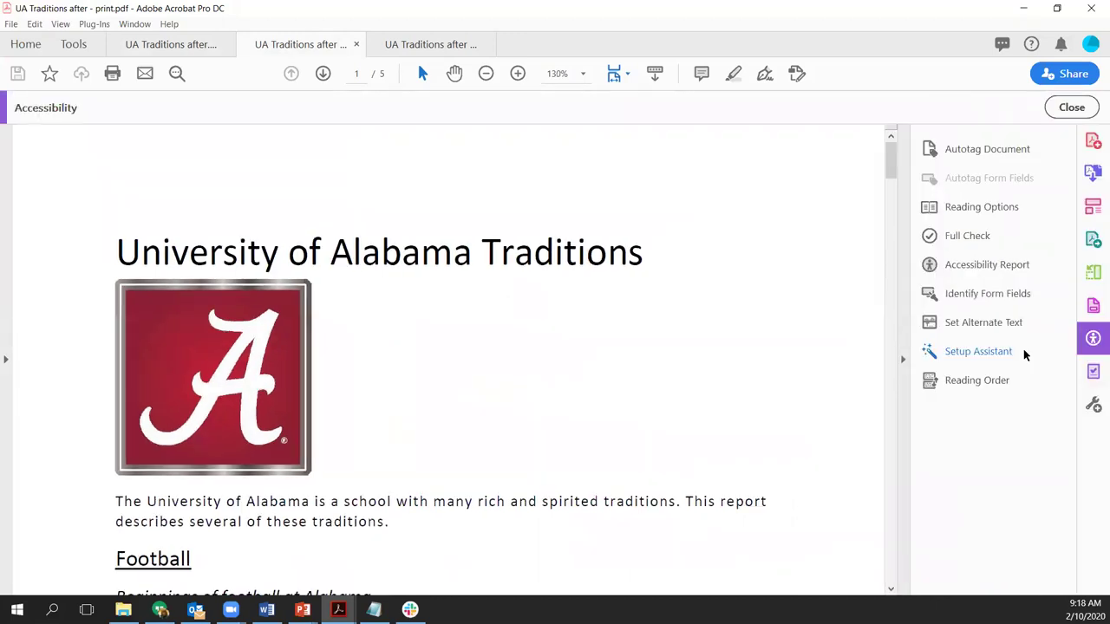
{"action": "left_click", "coordinate": [965, 236]}
{"action": "left_click", "coordinate": [666, 510]}
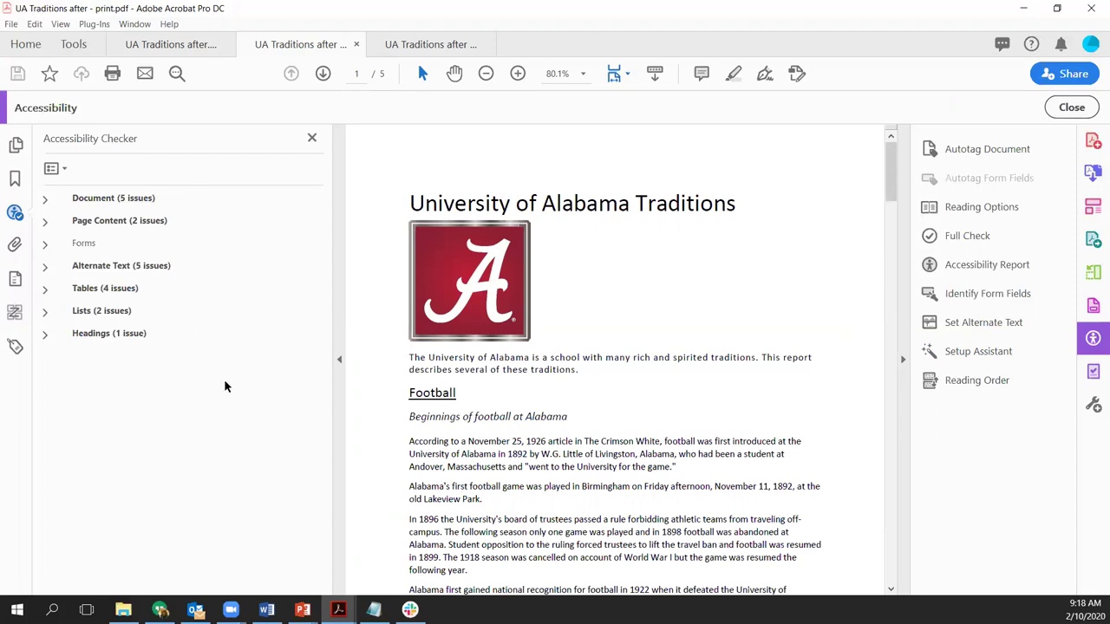
{"action": "left_click", "coordinate": [179, 49]}
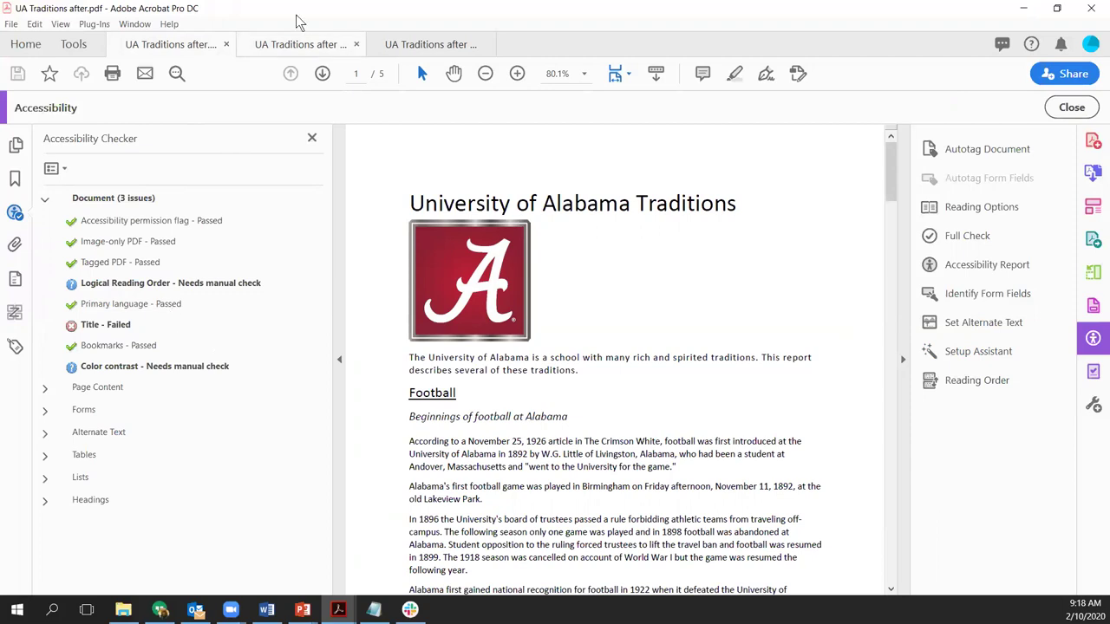
{"action": "left_click", "coordinate": [304, 45]}
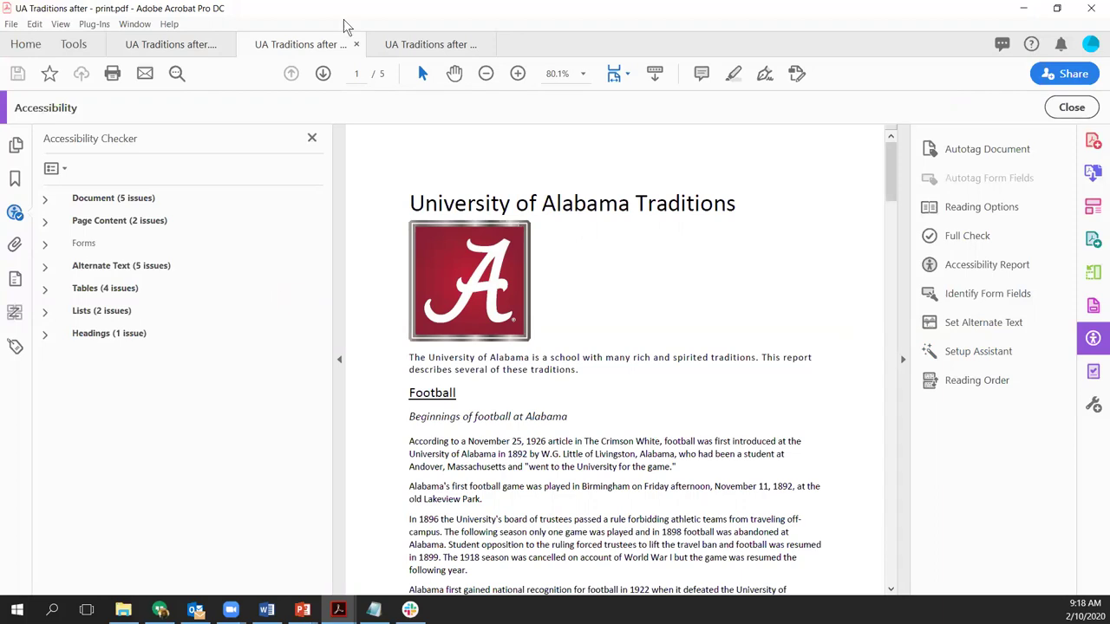
Run a full accessibility check on all pages of UA Traditions after - save as.pdf
{"action": "left_click", "coordinate": [427, 45]}
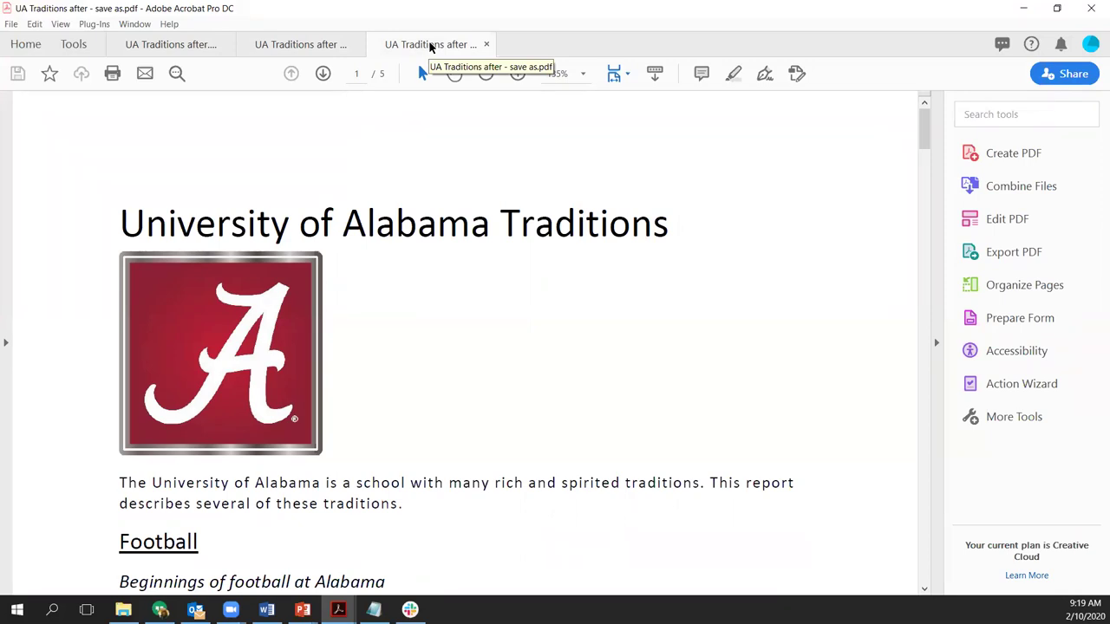
{"action": "left_click", "coordinate": [1019, 351]}
{"action": "left_click", "coordinate": [980, 236]}
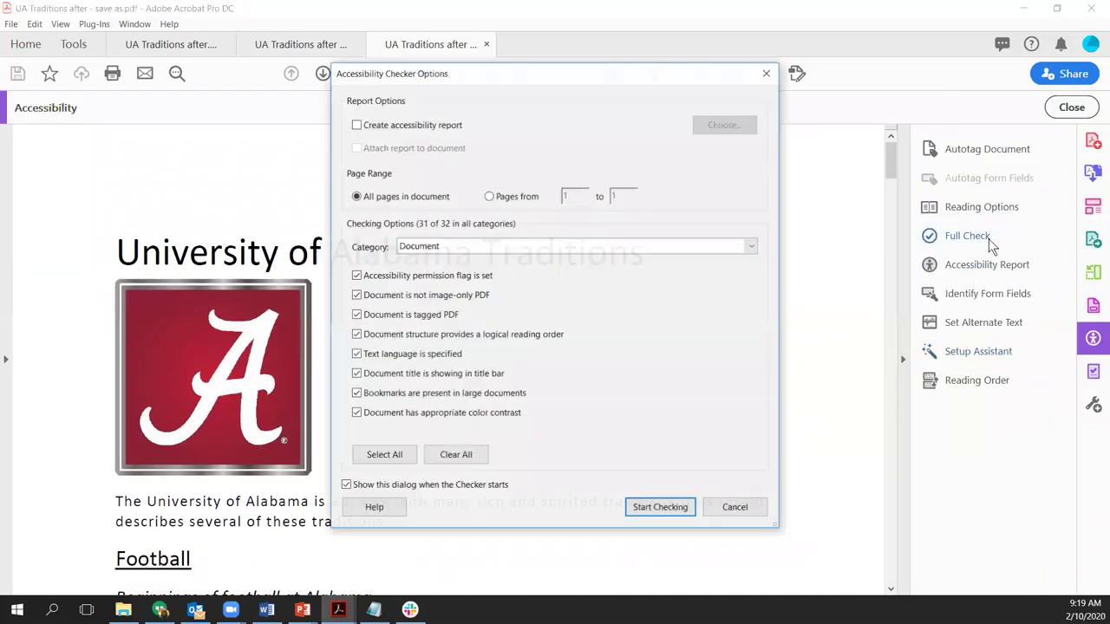
{"action": "left_click", "coordinate": [682, 510]}
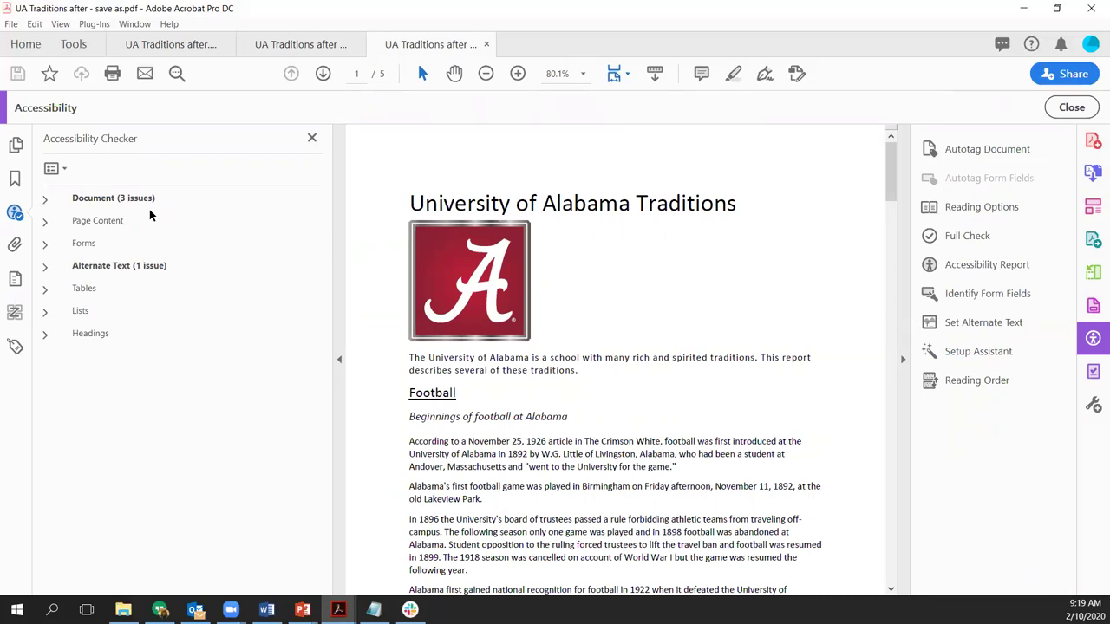
Close the save as and print versions of the PDF, keeping UA Traditions after.pdf open
{"action": "left_click", "coordinate": [486, 45]}
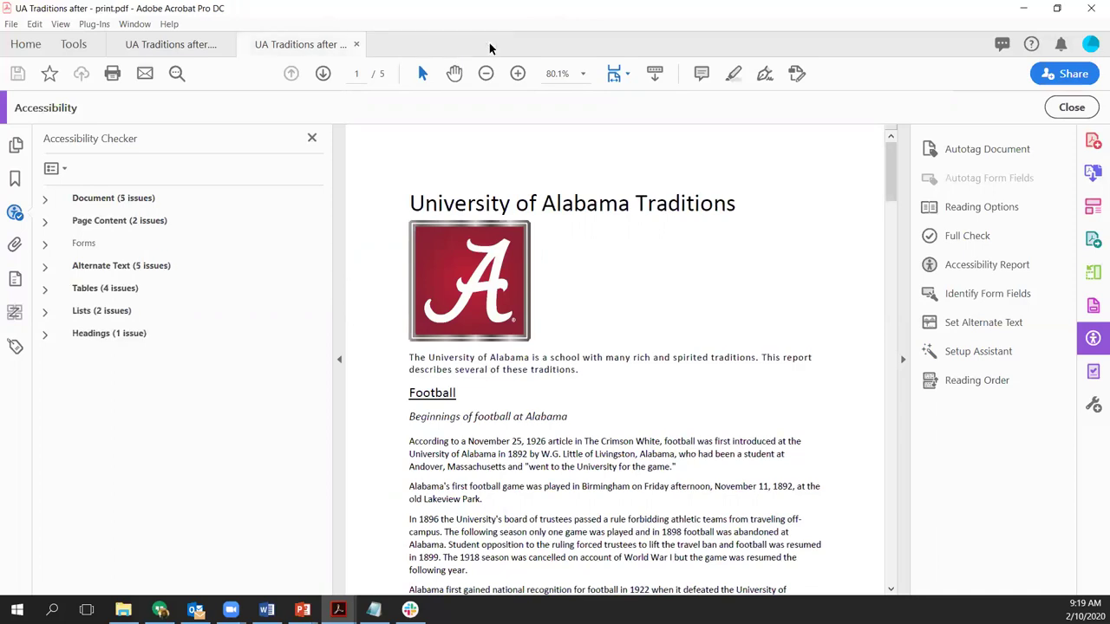
{"action": "left_click", "coordinate": [357, 45]}
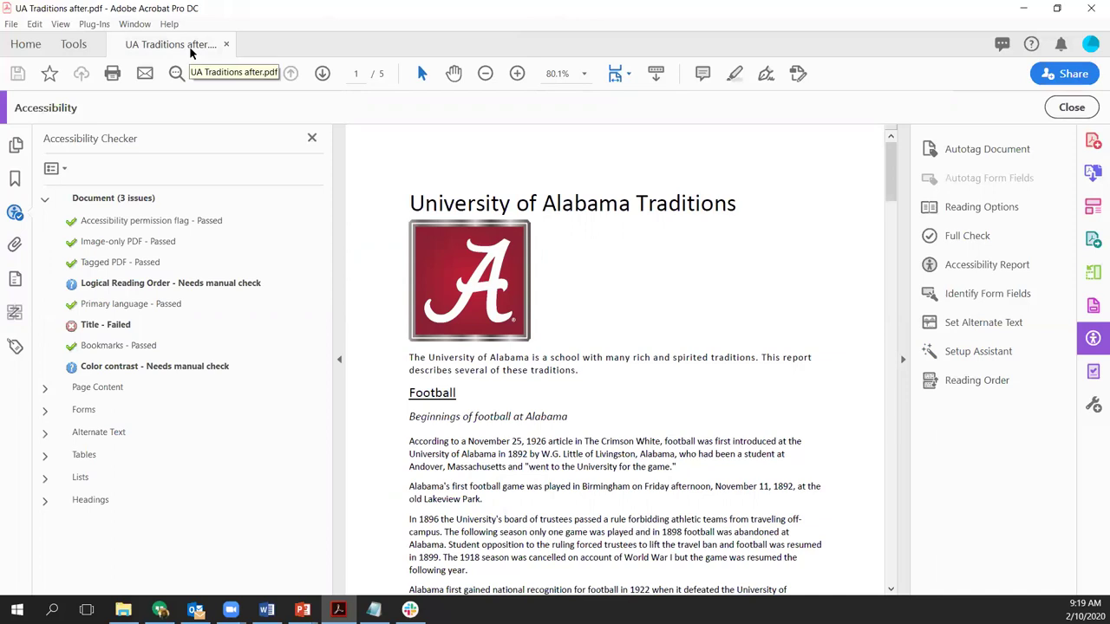
Switch to Word and confirm the Acrobat PDFMaker preferences with Enable Accessibility and Reflow with tagged Adobe PDF selected
{"action": "left_click", "coordinate": [266, 609]}
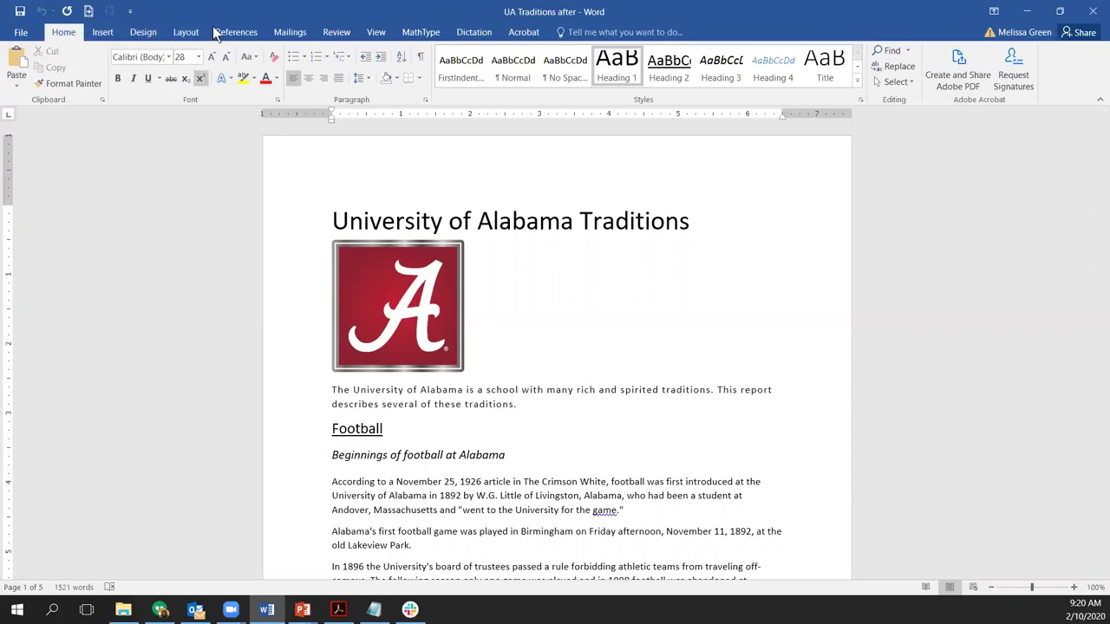
{"action": "left_click", "coordinate": [534, 33]}
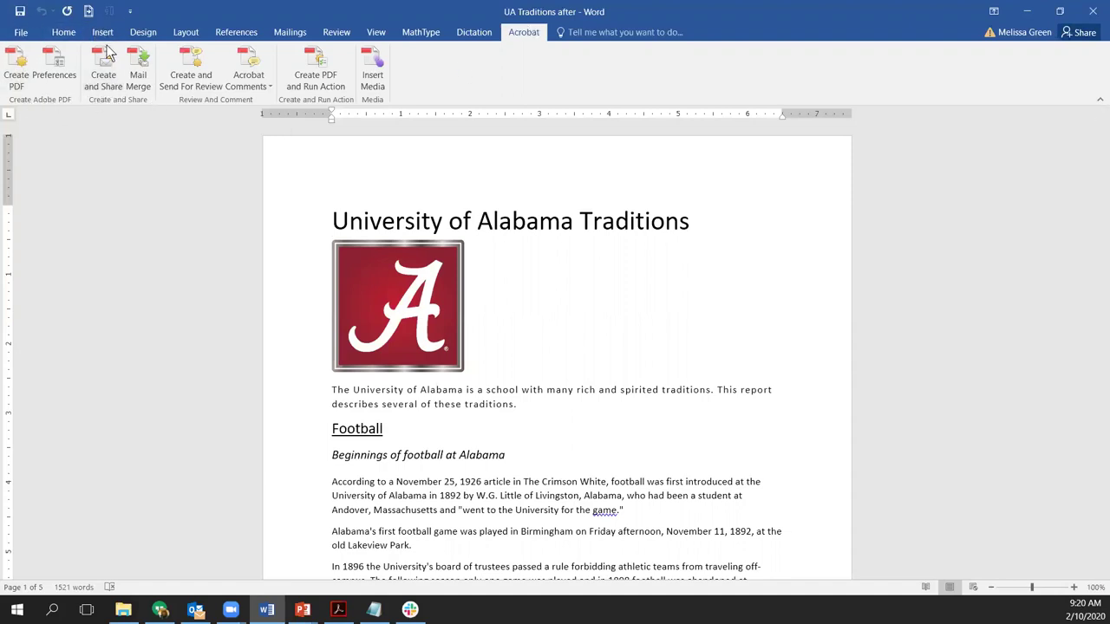
{"action": "left_click", "coordinate": [56, 76]}
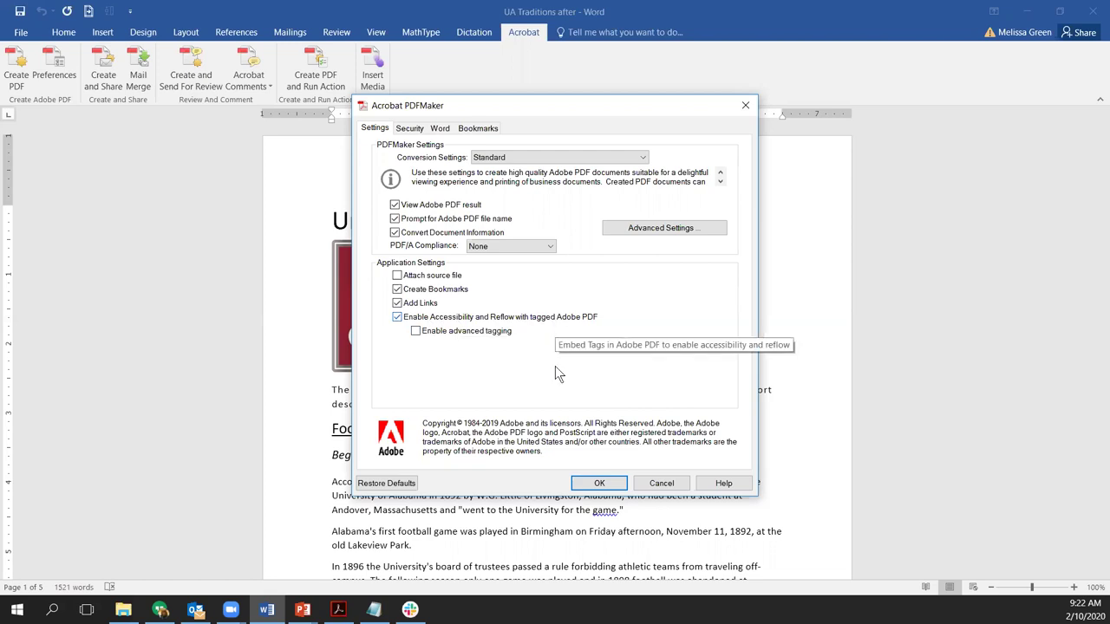
{"action": "left_click", "coordinate": [609, 487]}
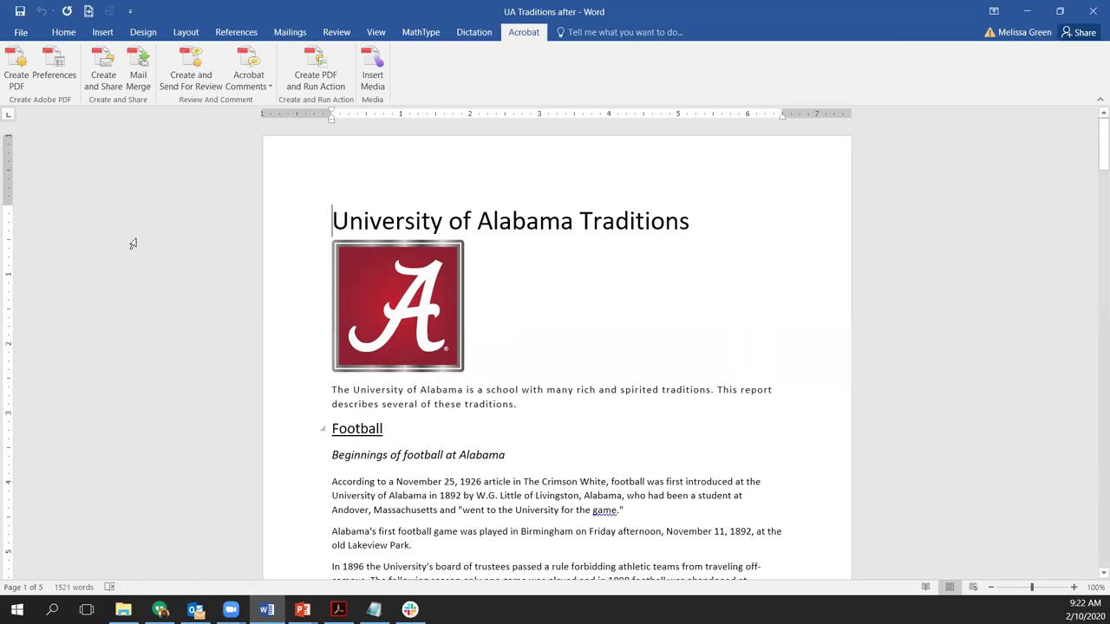
Create a PDF of the document with Acrobat PDFMaker, saving it as UA Traditions after 2
{"action": "left_click", "coordinate": [19, 80]}
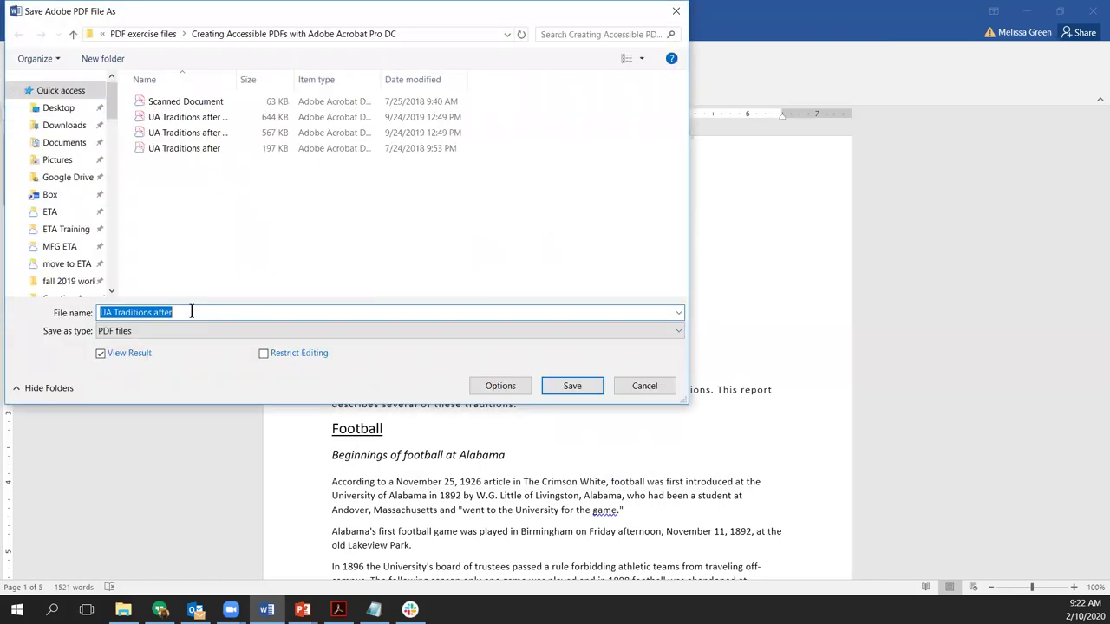
{"action": "left_click_drag", "start_coordinate": [237, 82], "coordinate": [278, 91]}
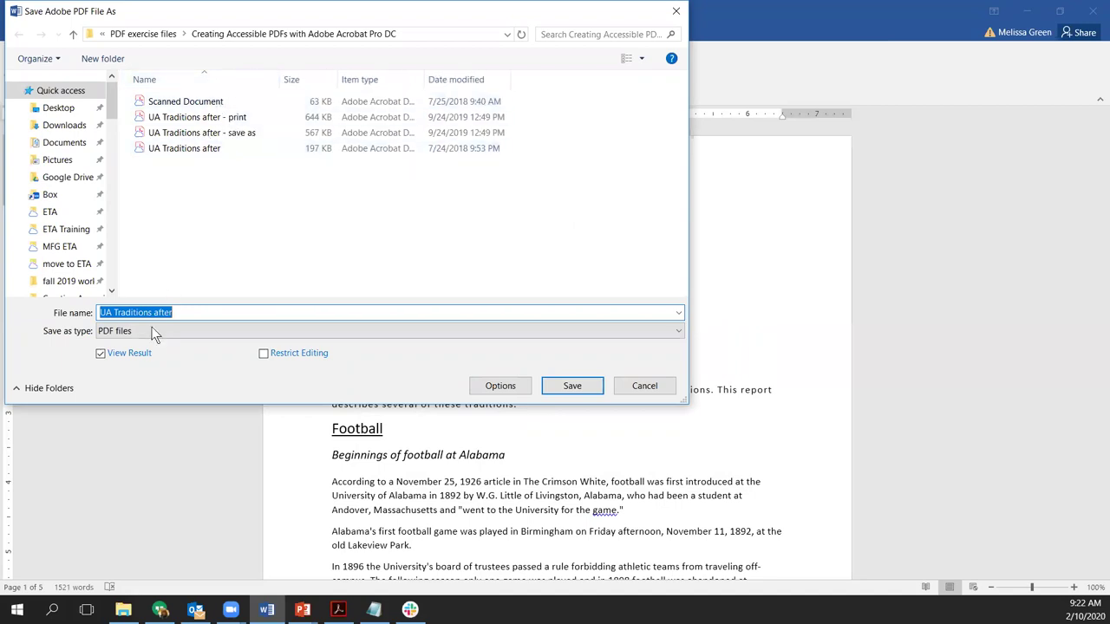
{"action": "left_click", "coordinate": [187, 313]}
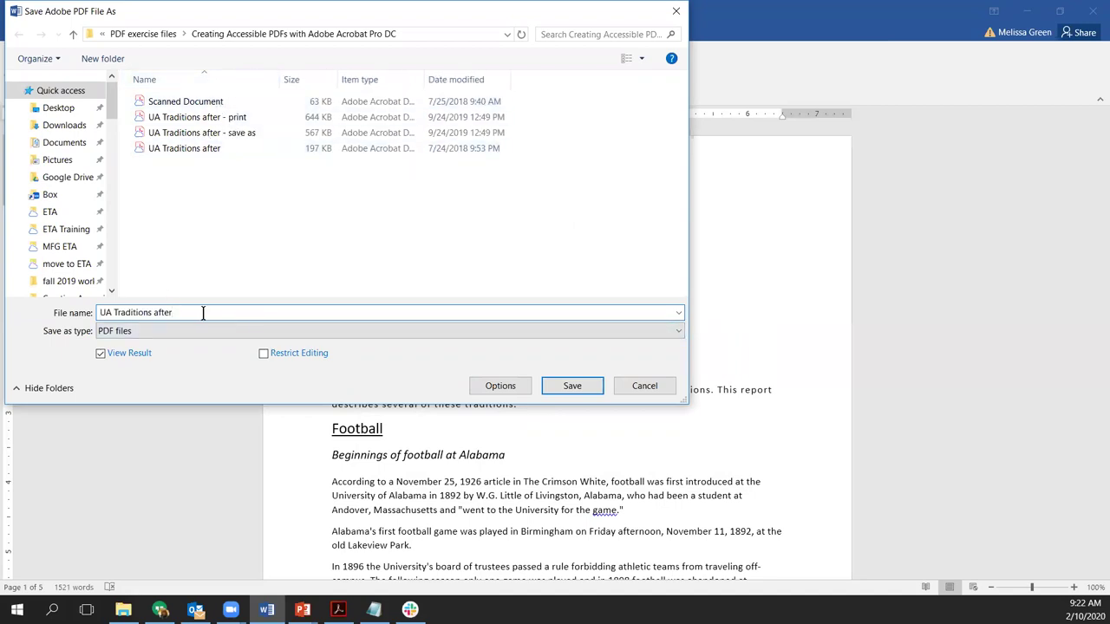
{"action": "type", "text": "2"}
{"action": "left_click", "coordinate": [580, 389]}
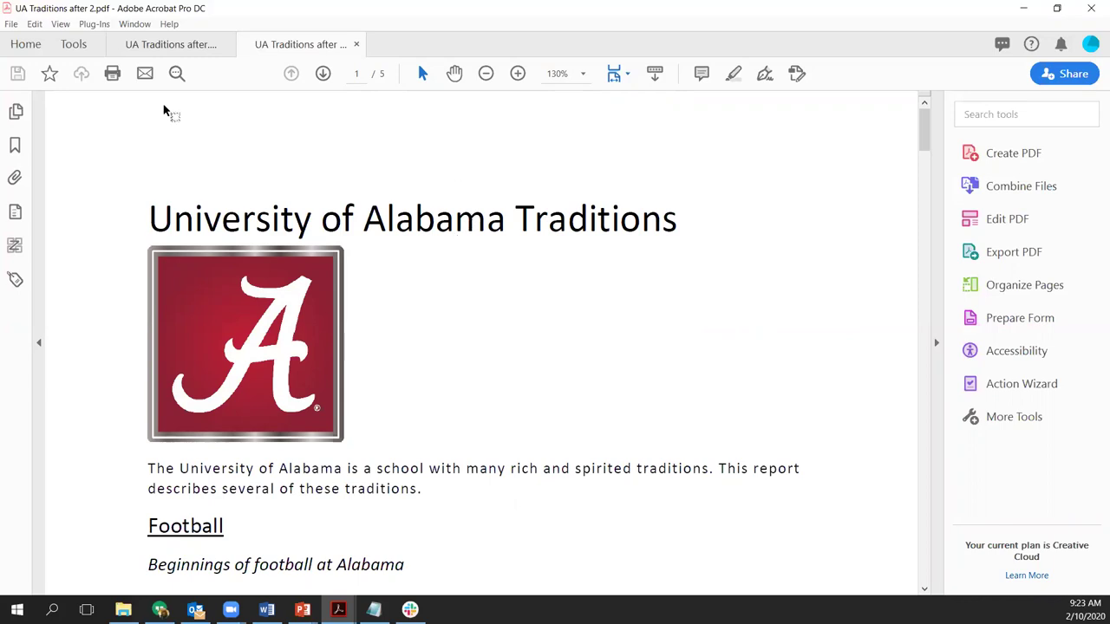
Open the file selection for creating a PDF from a file, and cancel it
{"action": "left_click", "coordinate": [10, 23]}
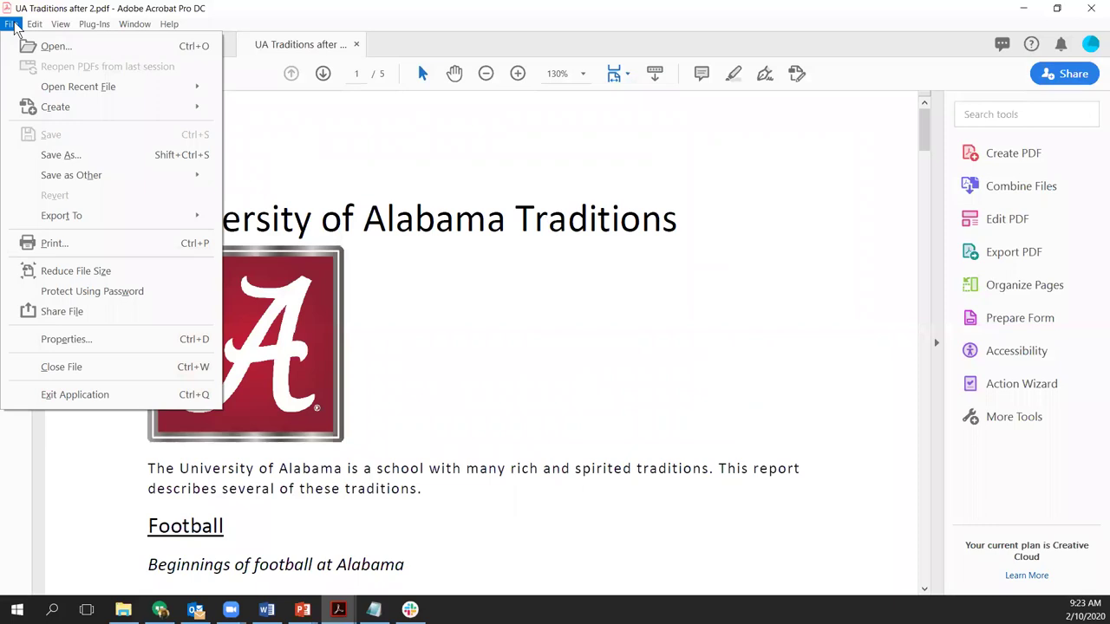
{"action": "mouse_move", "coordinate": [82, 104]}
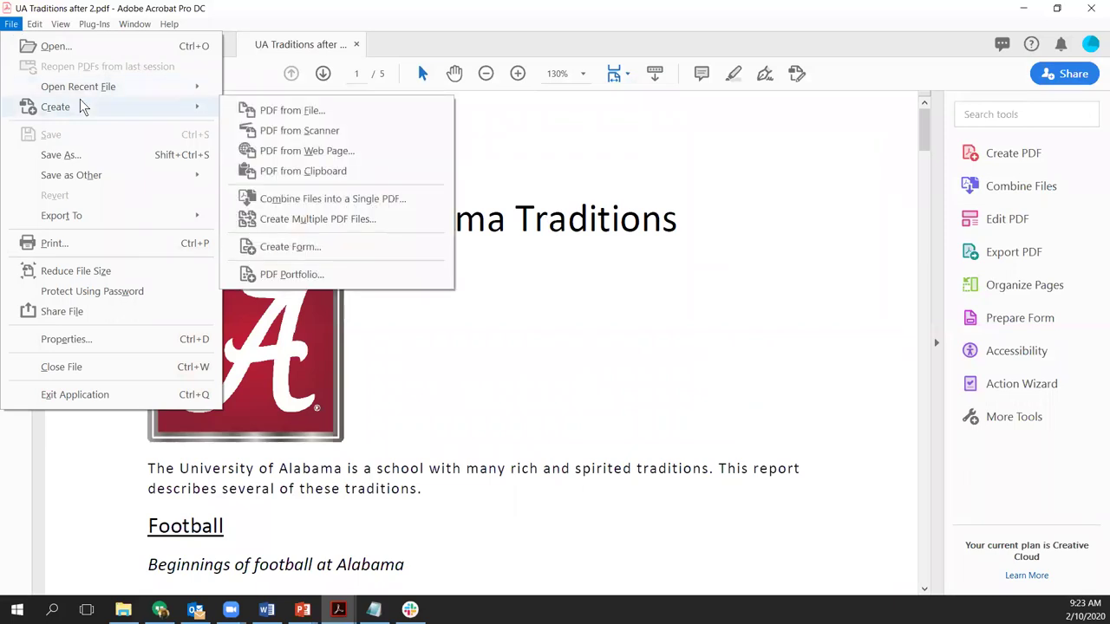
{"action": "left_click", "coordinate": [276, 116]}
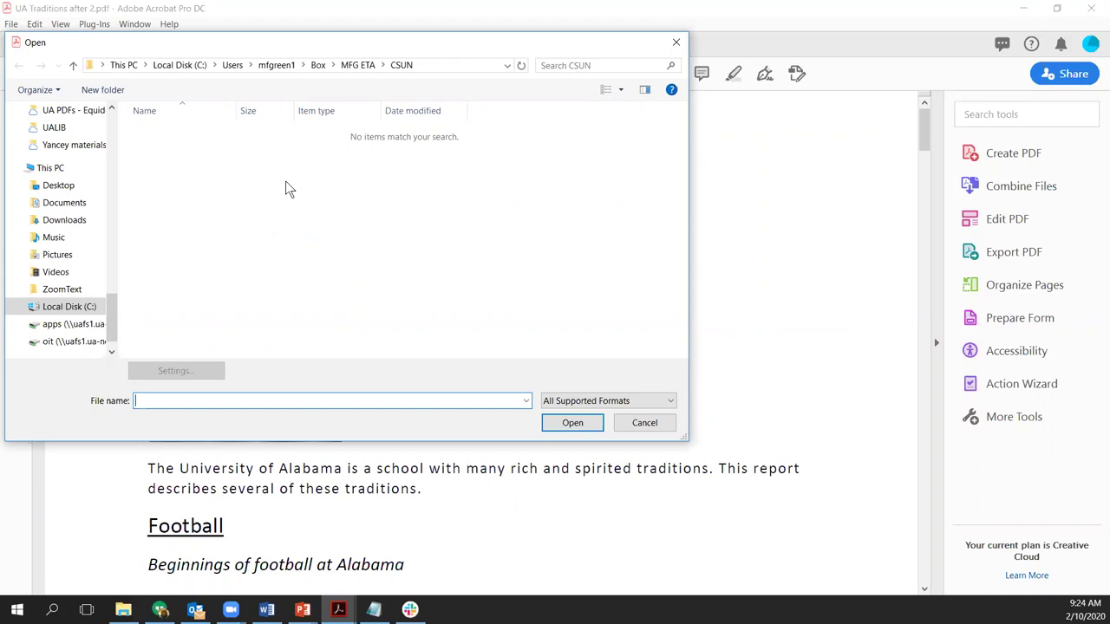
{"action": "left_click", "coordinate": [646, 423]}
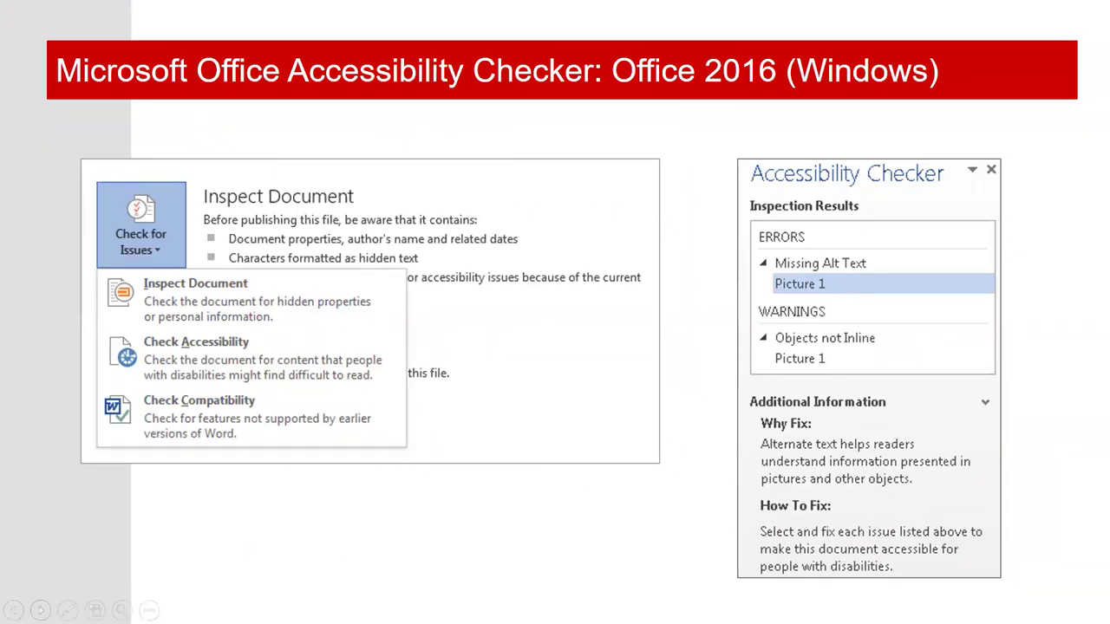
{"action": "key", "text": "Right"}
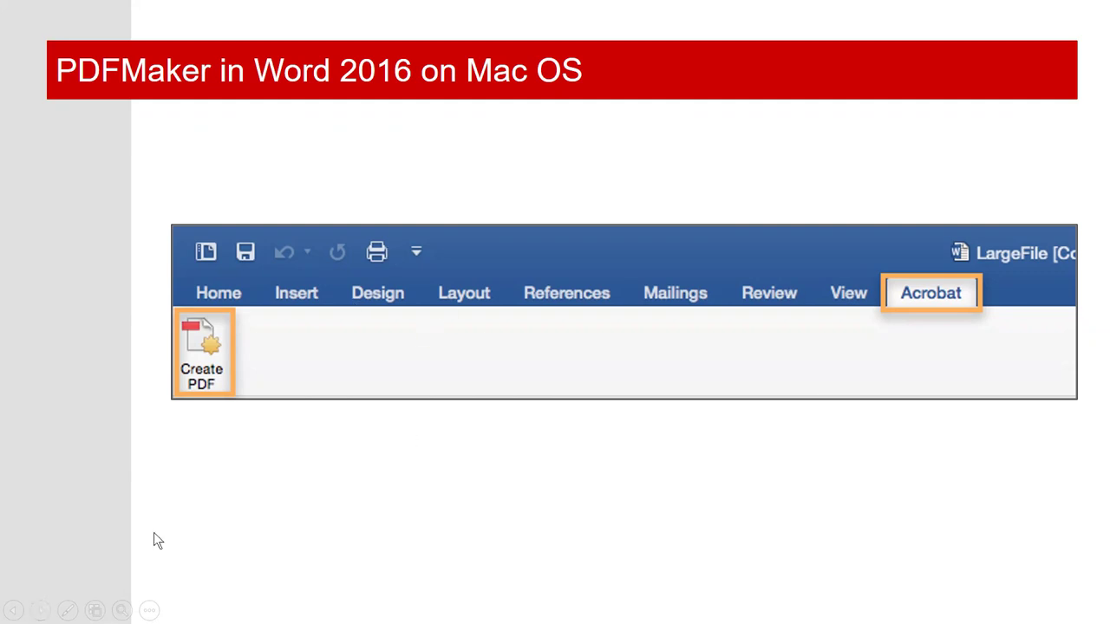
{"action": "key", "text": "Right"}
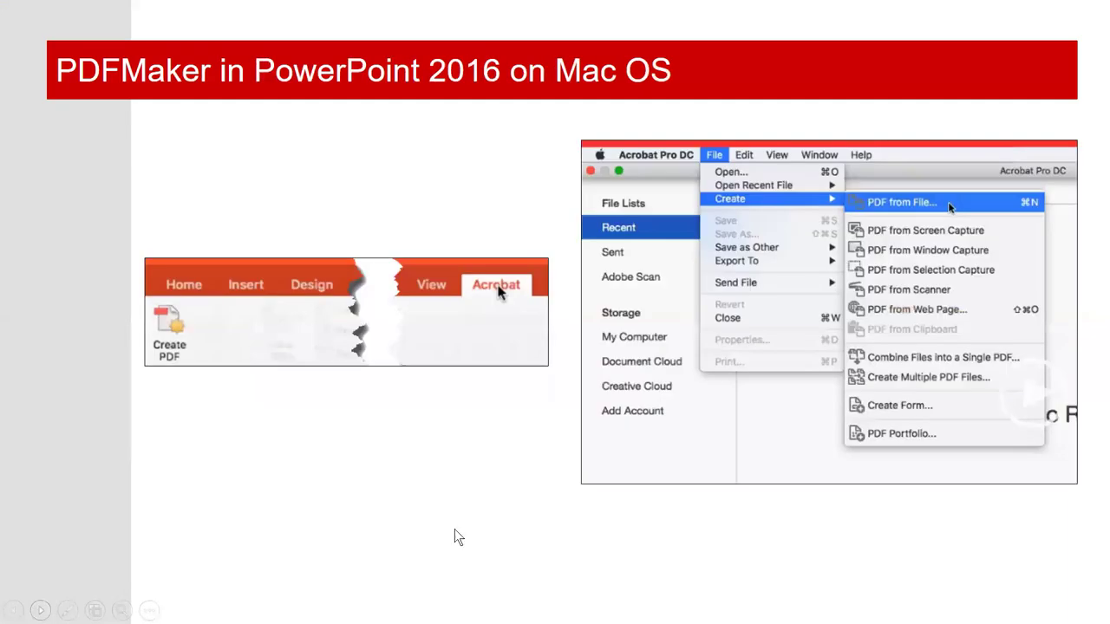
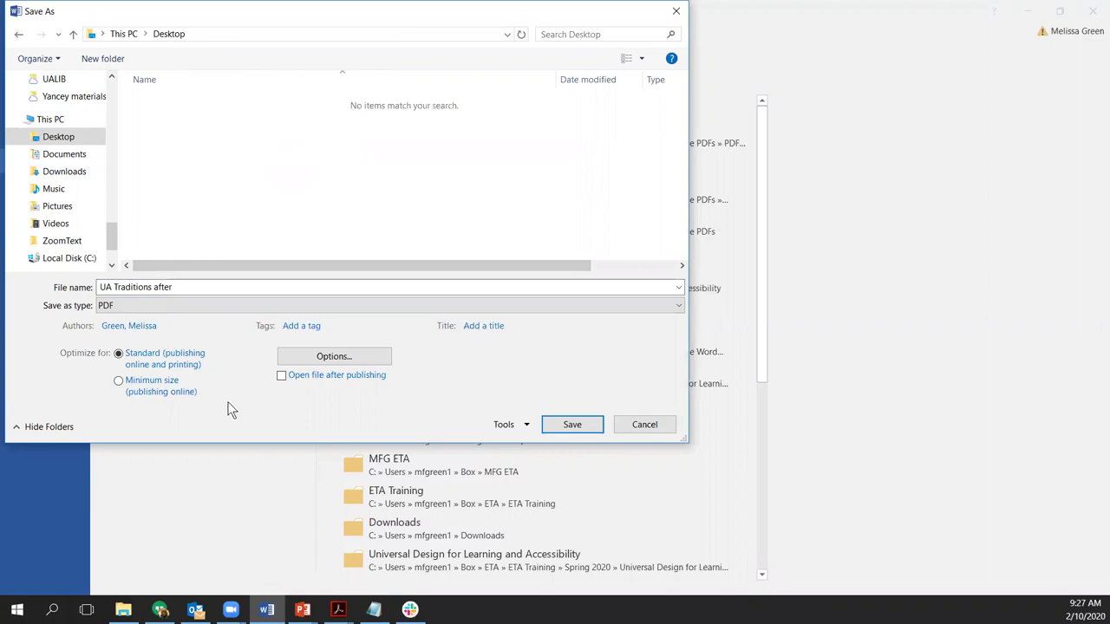
Review the document structure tags for accessibility setting in Word's PDF save options, and return to the document without saving
{"action": "left_click", "coordinate": [348, 357]}
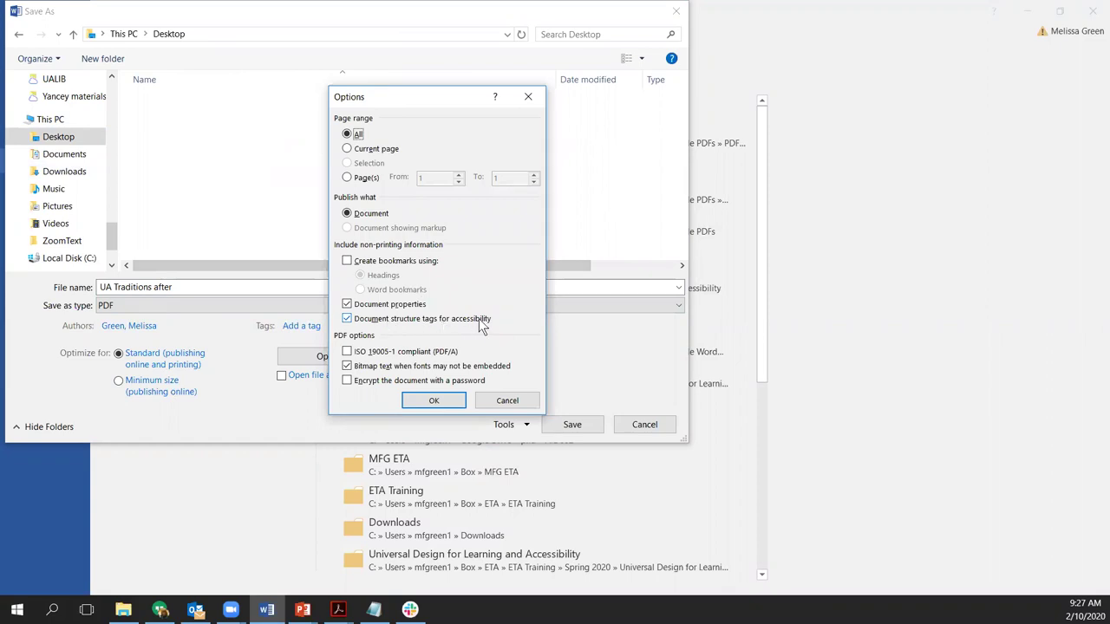
{"action": "left_click", "coordinate": [434, 402]}
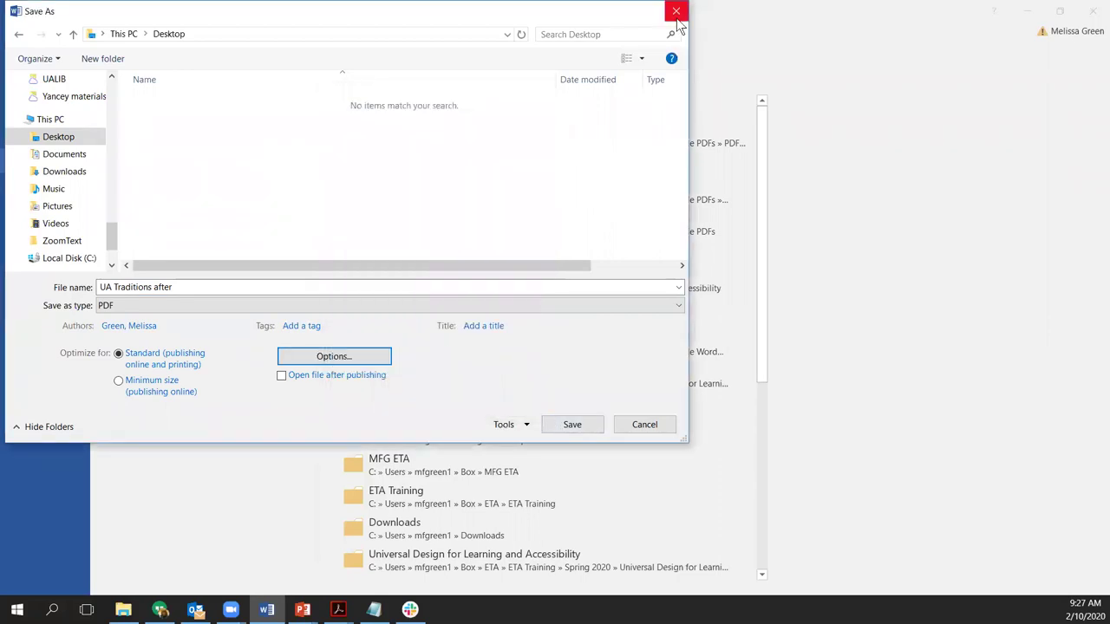
{"action": "left_click", "coordinate": [675, 11]}
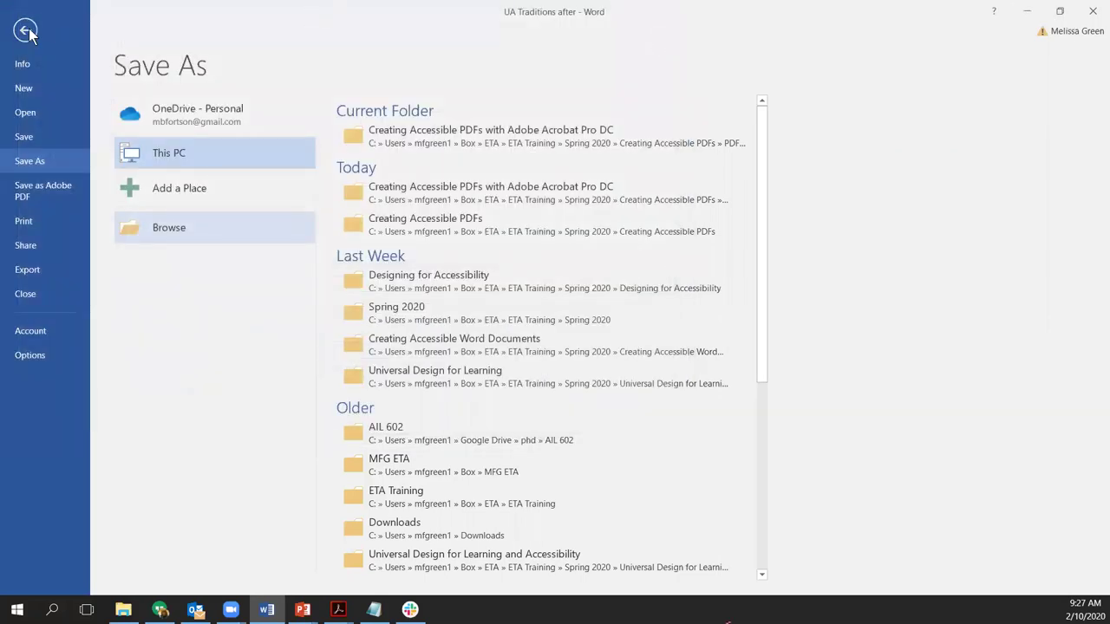
{"action": "left_click", "coordinate": [25, 31]}
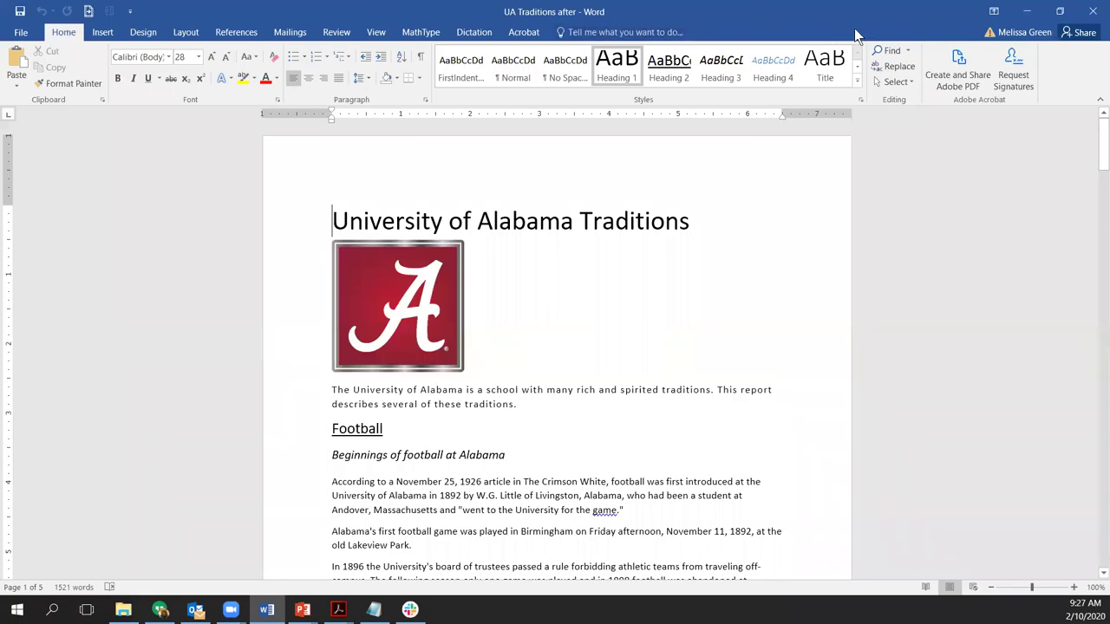
Switch to Acrobat and close UA Traditions after.pdf, keeping UA Traditions after 2.pdf open
{"action": "left_click", "coordinate": [1027, 11]}
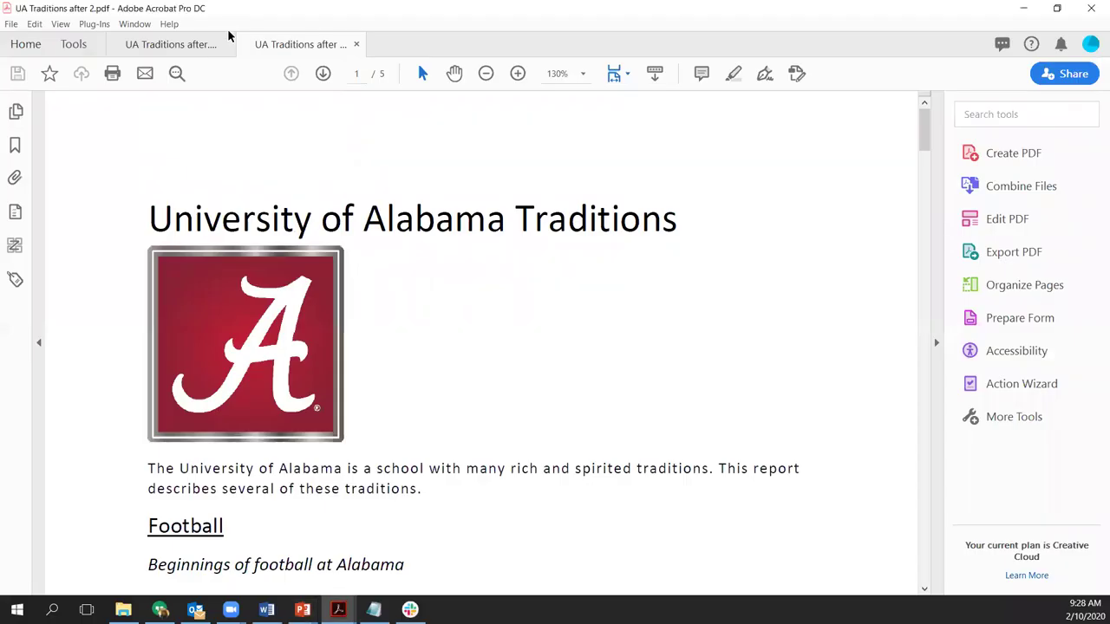
{"action": "left_click", "coordinate": [226, 44]}
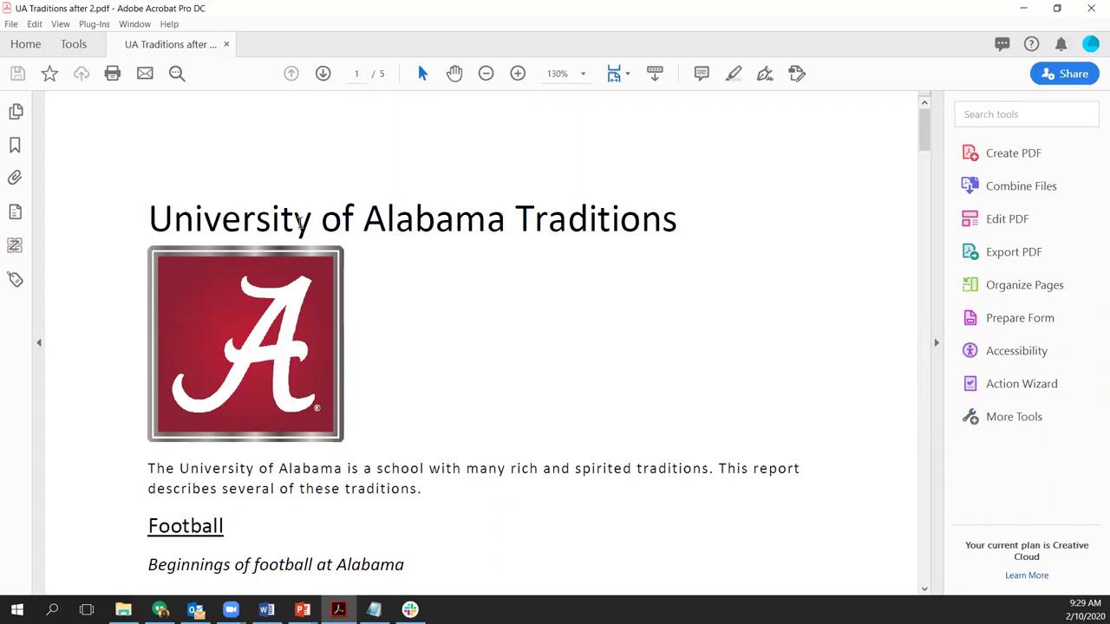
Search the Acrobat tools for accessibility and action wizard, and return to the PDF
{"action": "left_click", "coordinate": [77, 47]}
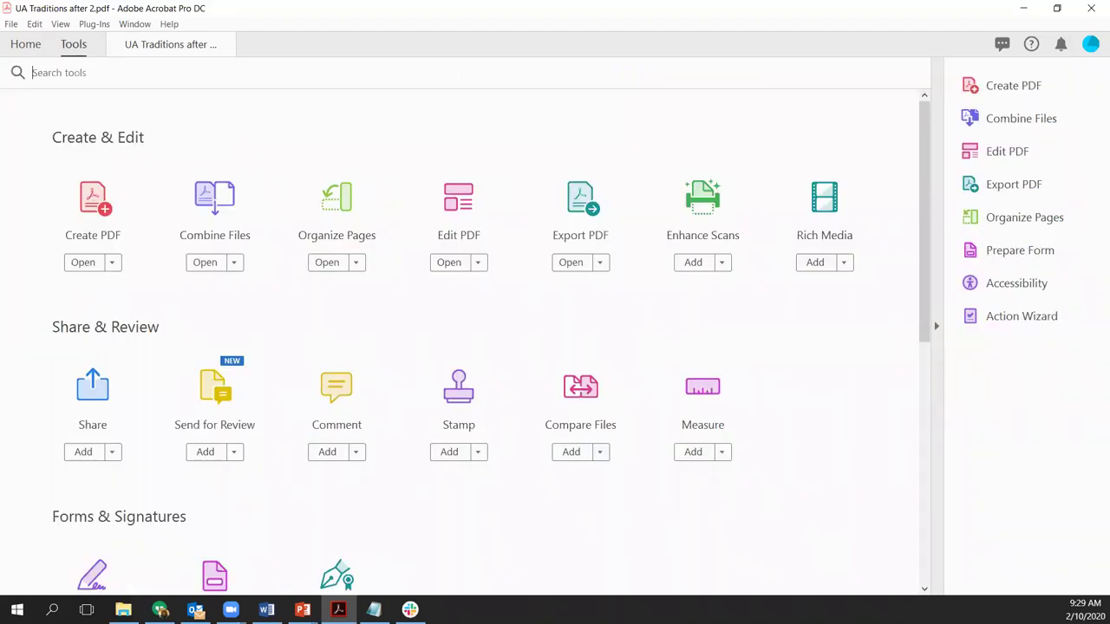
{"action": "type", "text": "accessibility"}
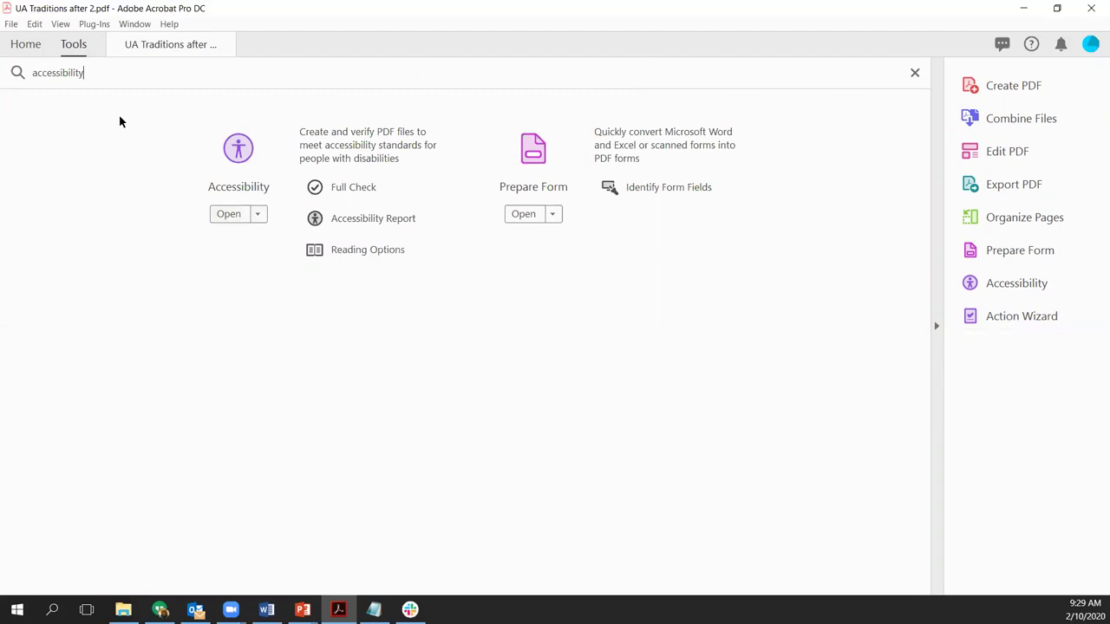
{"action": "left_click_drag", "start_coordinate": [104, 76], "coordinate": [7, 72]}
{"action": "type", "text": "act"}
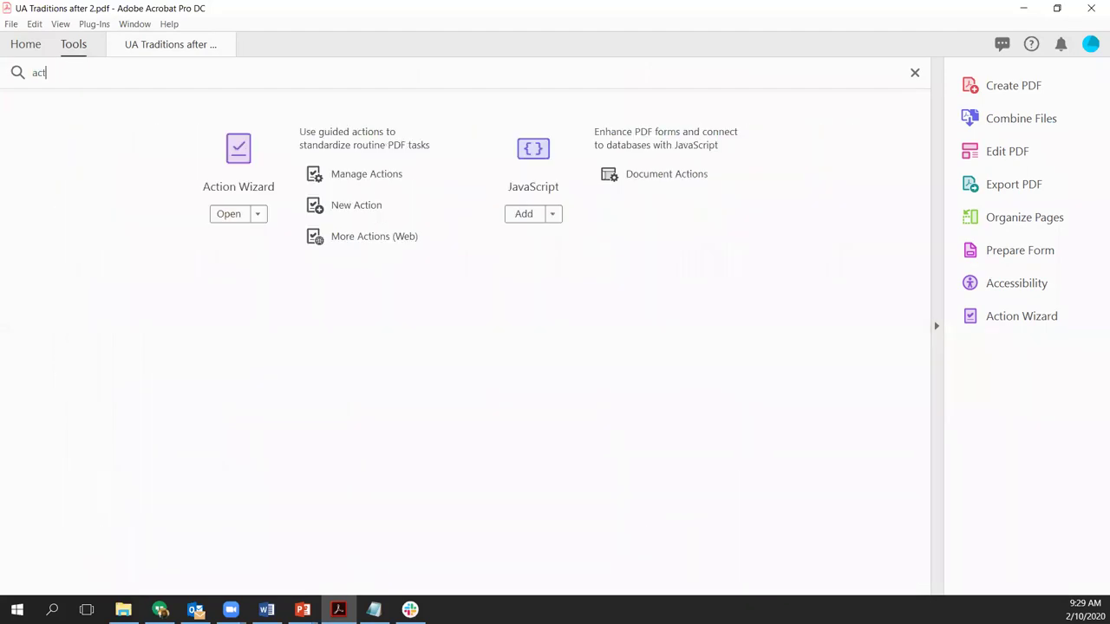
{"action": "type", "text": "ion wizard"}
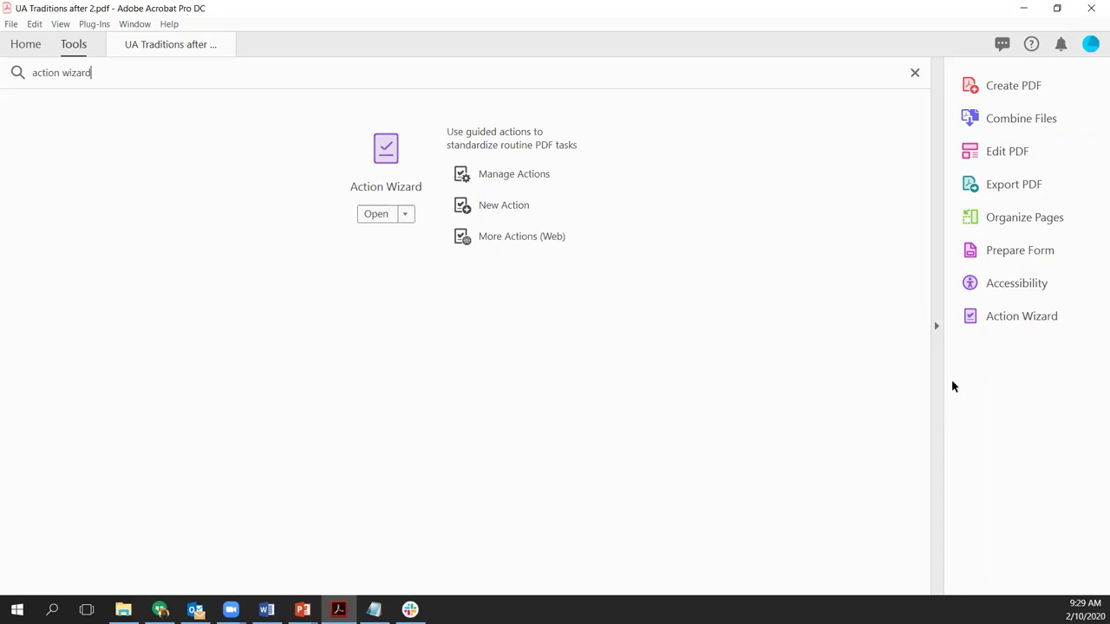
{"action": "left_click", "coordinate": [196, 50]}
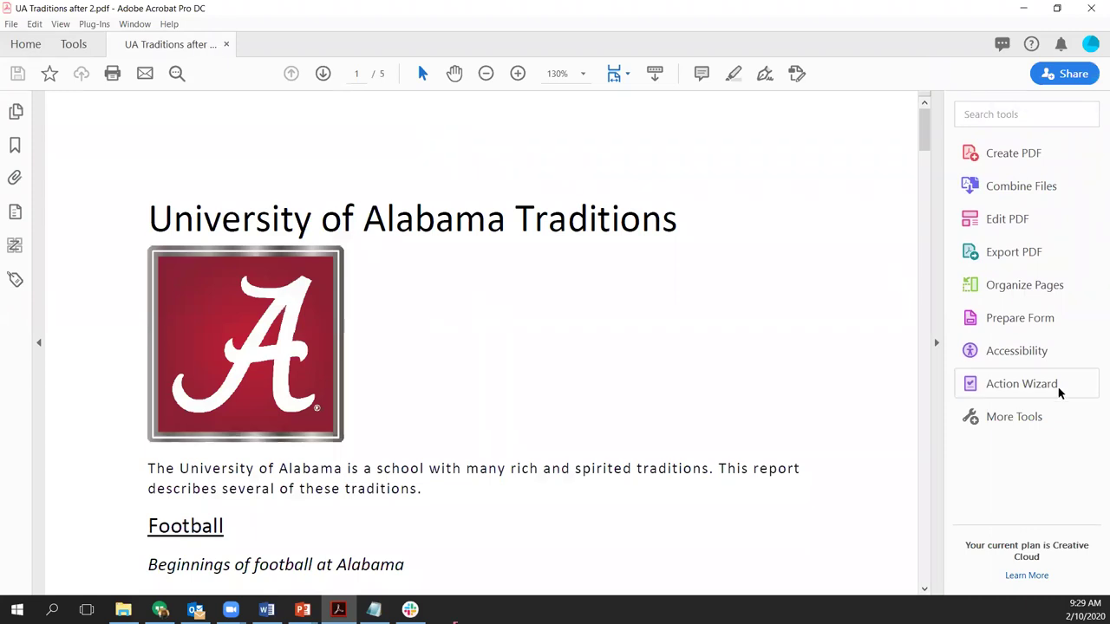
Run a full accessibility check on all pages of UA Traditions after 2.pdf and expand the Document and Page Content results
{"action": "left_click", "coordinate": [1016, 351]}
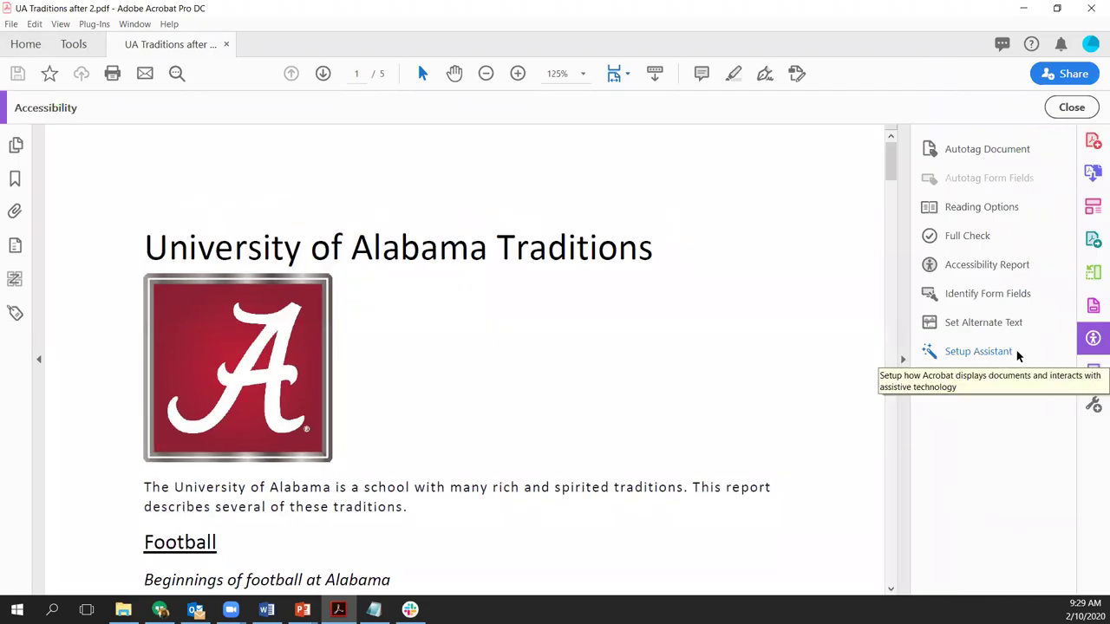
{"action": "left_click", "coordinate": [978, 242]}
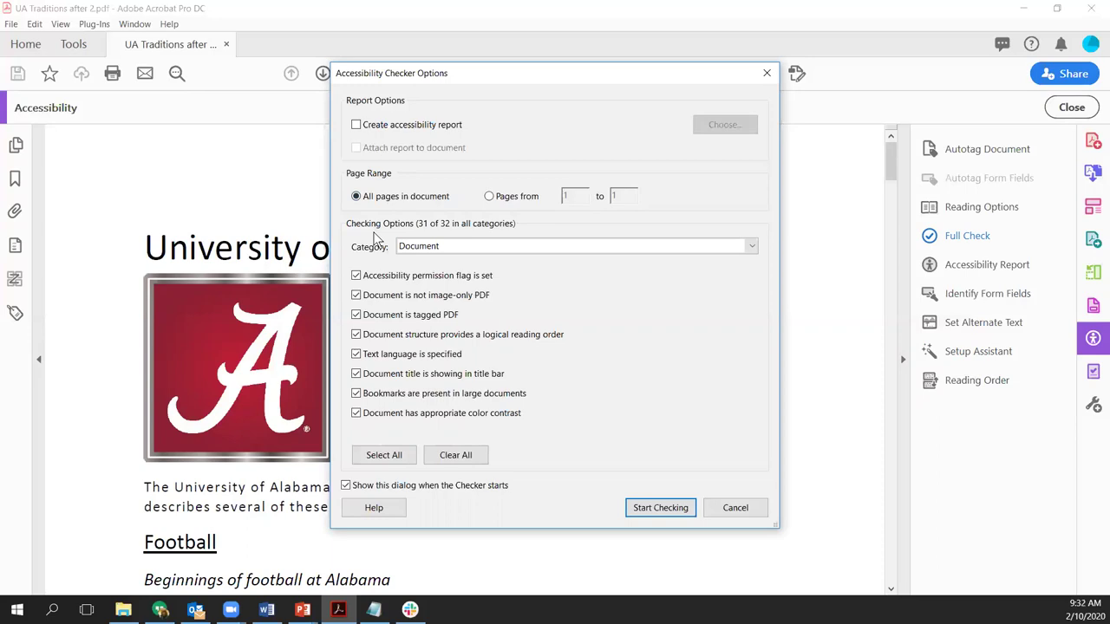
{"action": "left_click", "coordinate": [661, 508]}
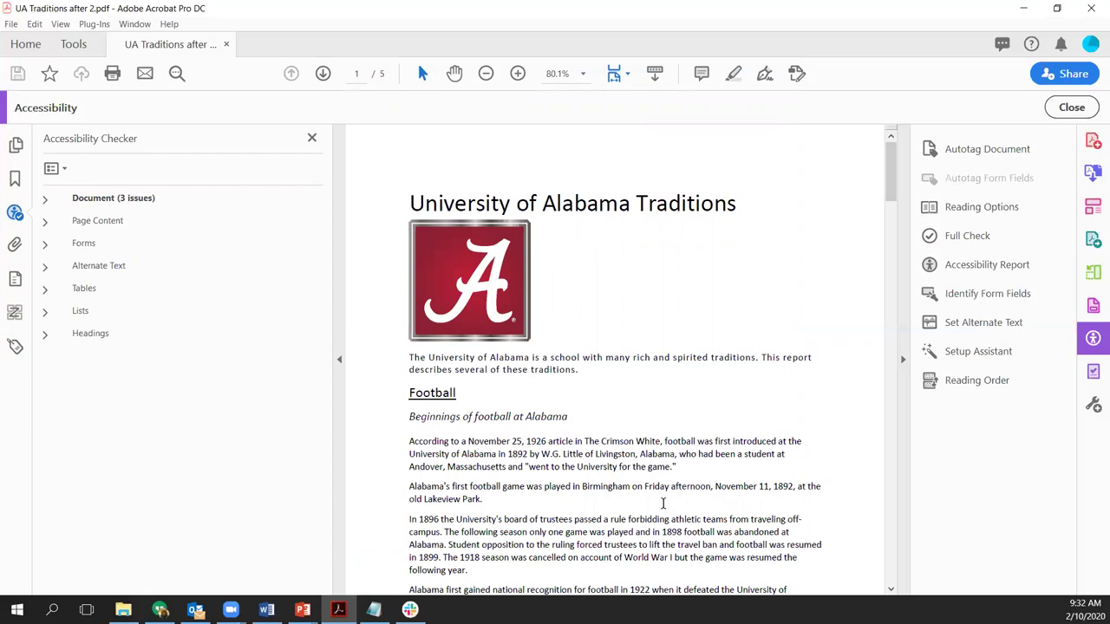
{"action": "left_click", "coordinate": [44, 199]}
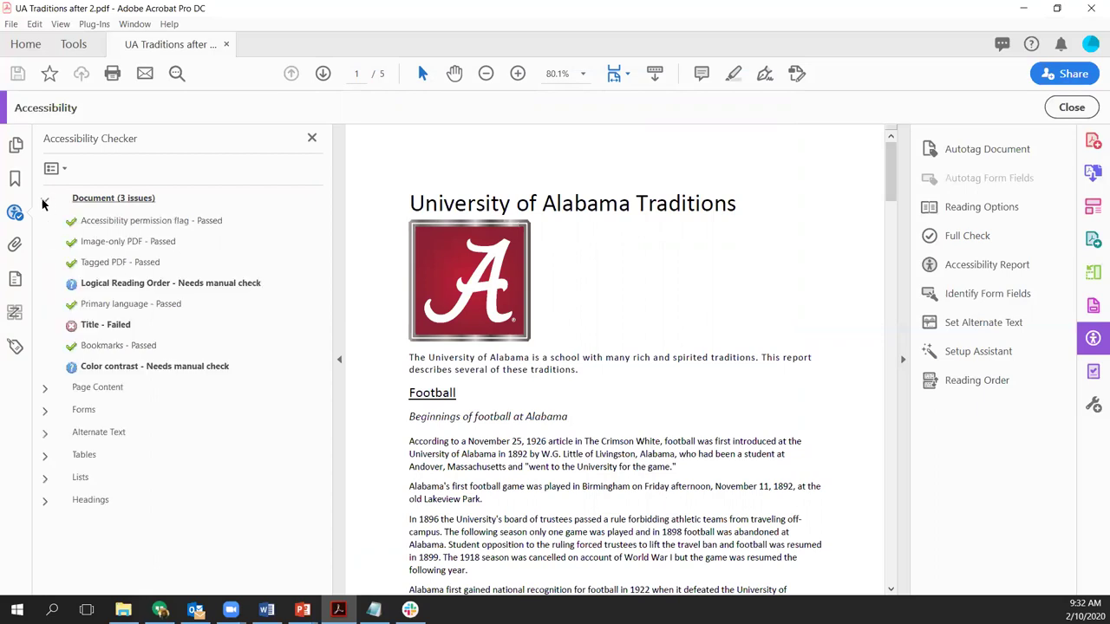
{"action": "left_click", "coordinate": [46, 390]}
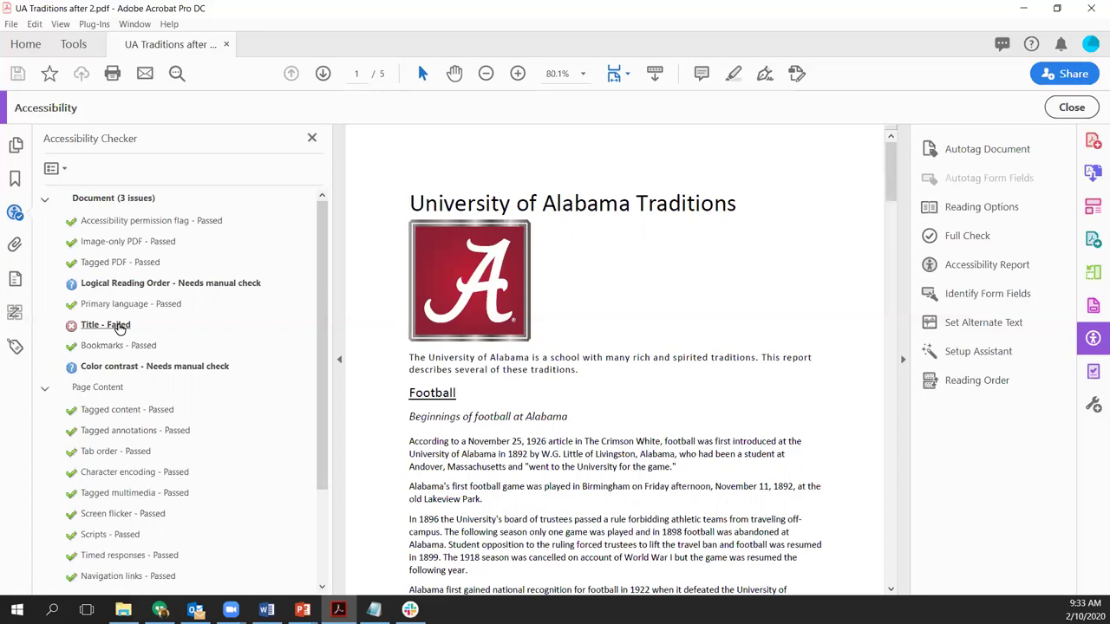
Read Adobe's online explanation of the Logical Reading Order check, and return to Acrobat with the Title check selected
{"action": "right_click", "coordinate": [120, 329]}
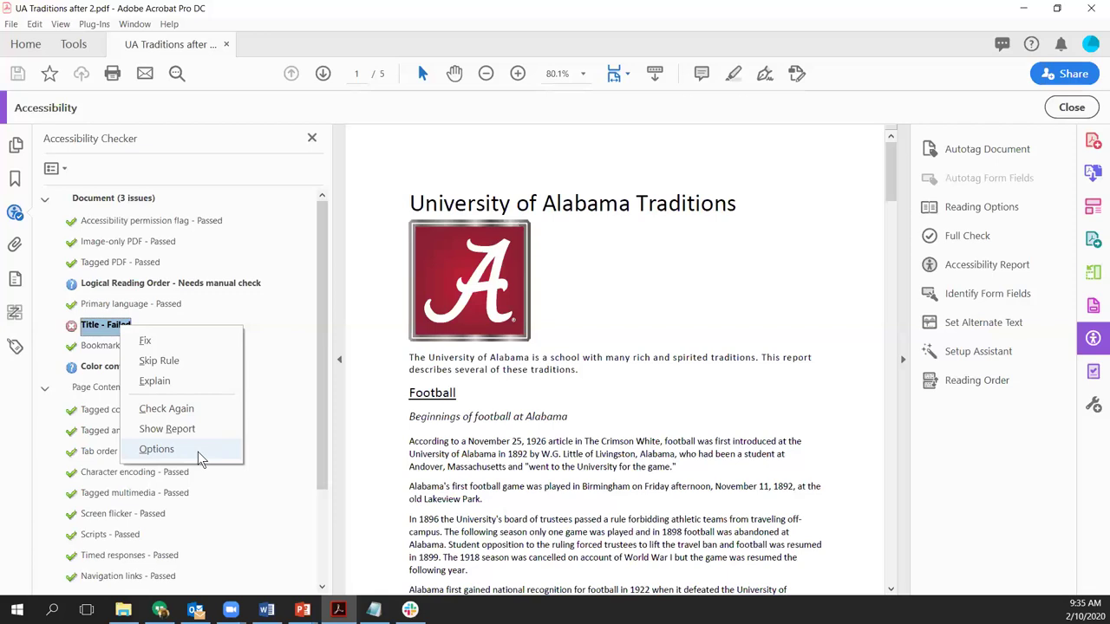
{"action": "left_click", "coordinate": [281, 224]}
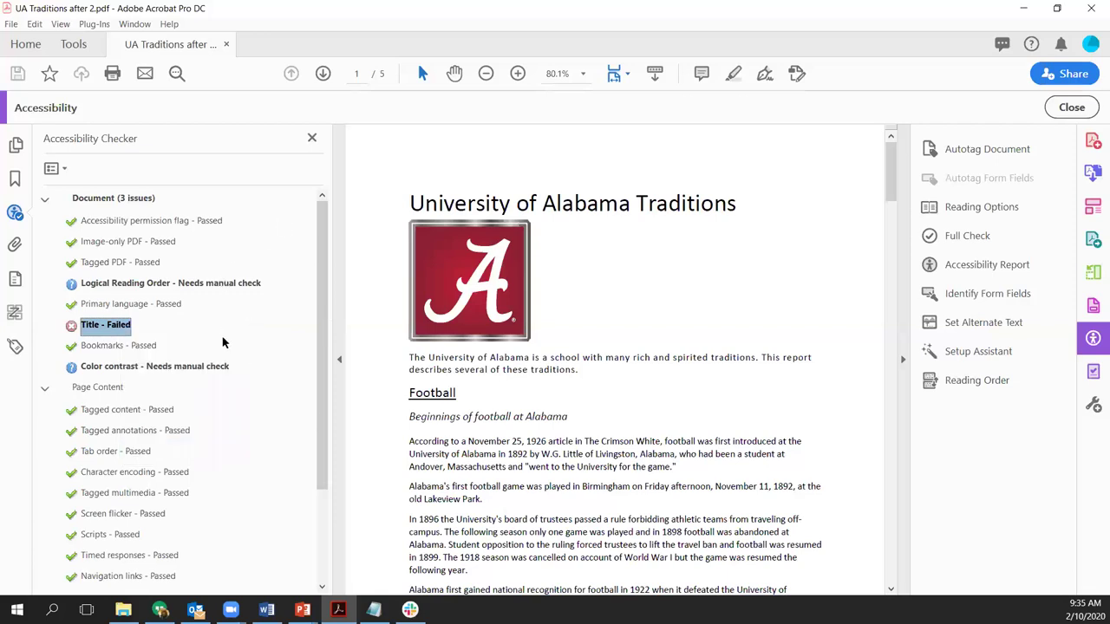
{"action": "right_click", "coordinate": [175, 288]}
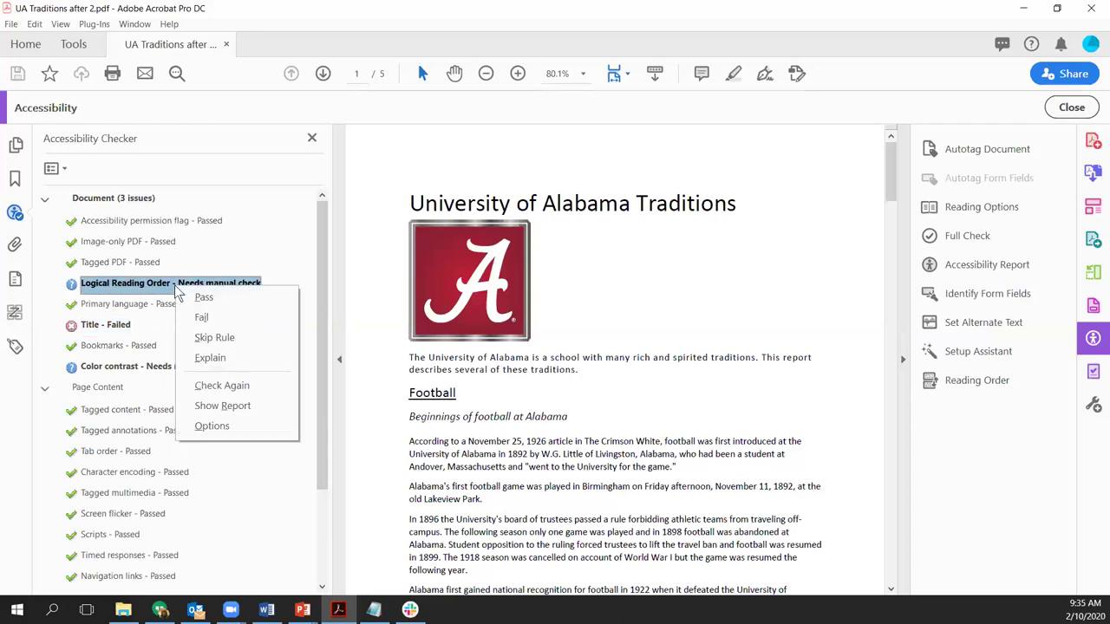
{"action": "left_click", "coordinate": [210, 359]}
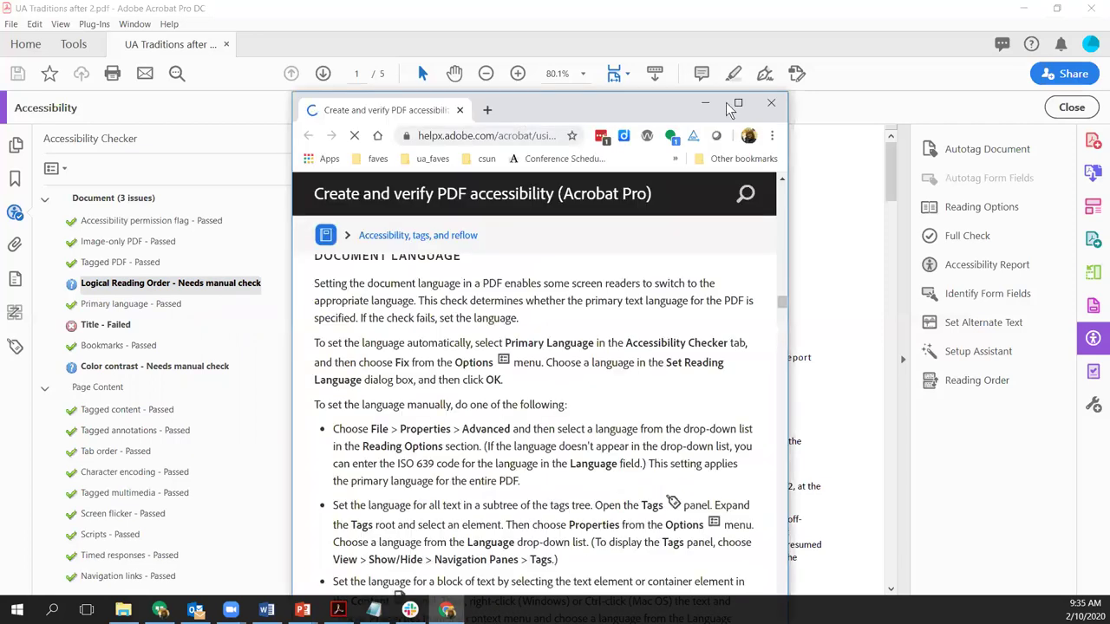
{"action": "left_click", "coordinate": [739, 104]}
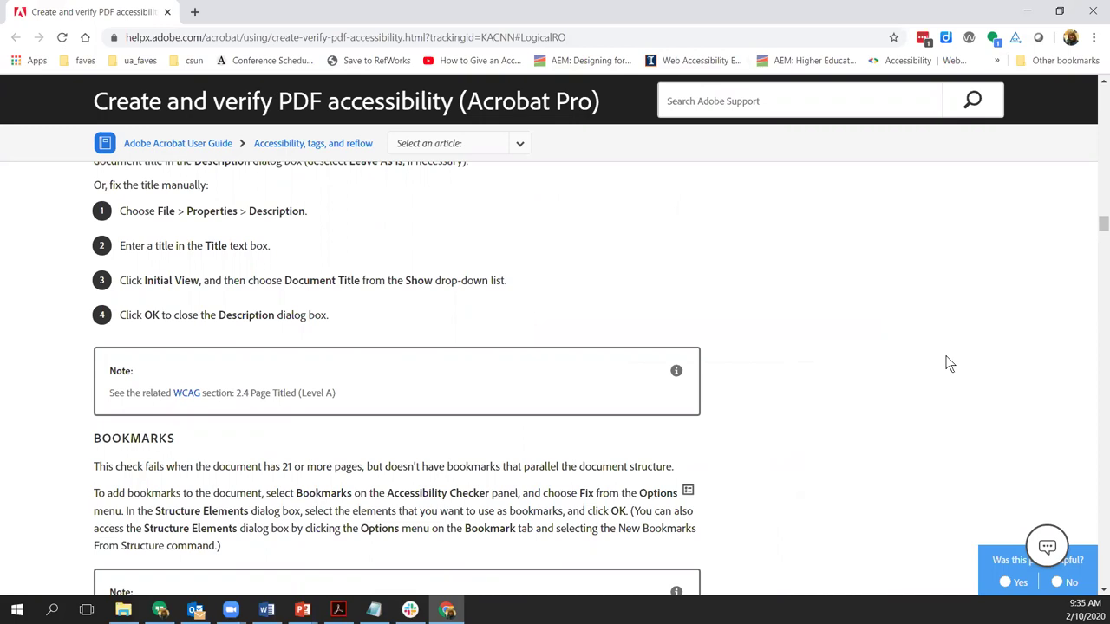
{"action": "scroll", "coordinate": [897, 371], "scroll_direction": "up", "scroll_amount": 2}
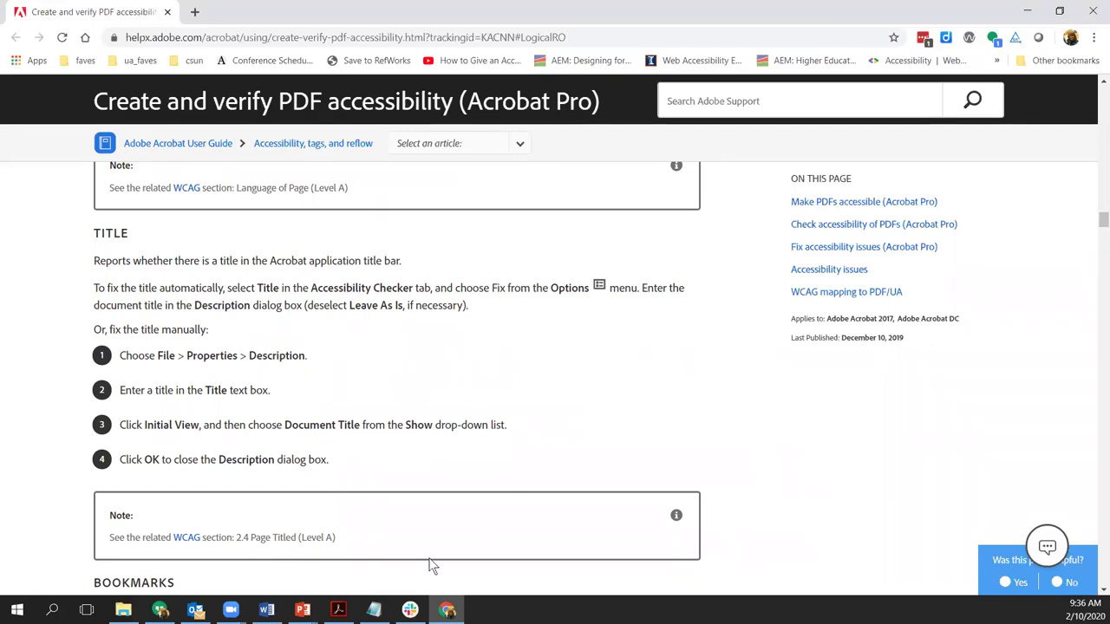
{"action": "left_click", "coordinate": [347, 607]}
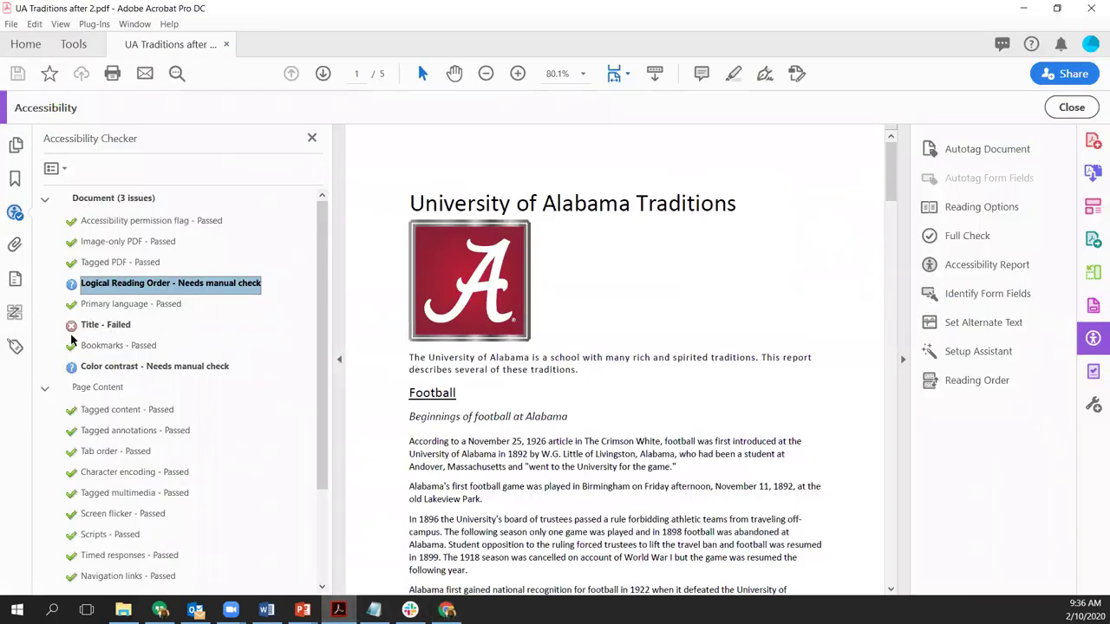
{"action": "left_click", "coordinate": [105, 327]}
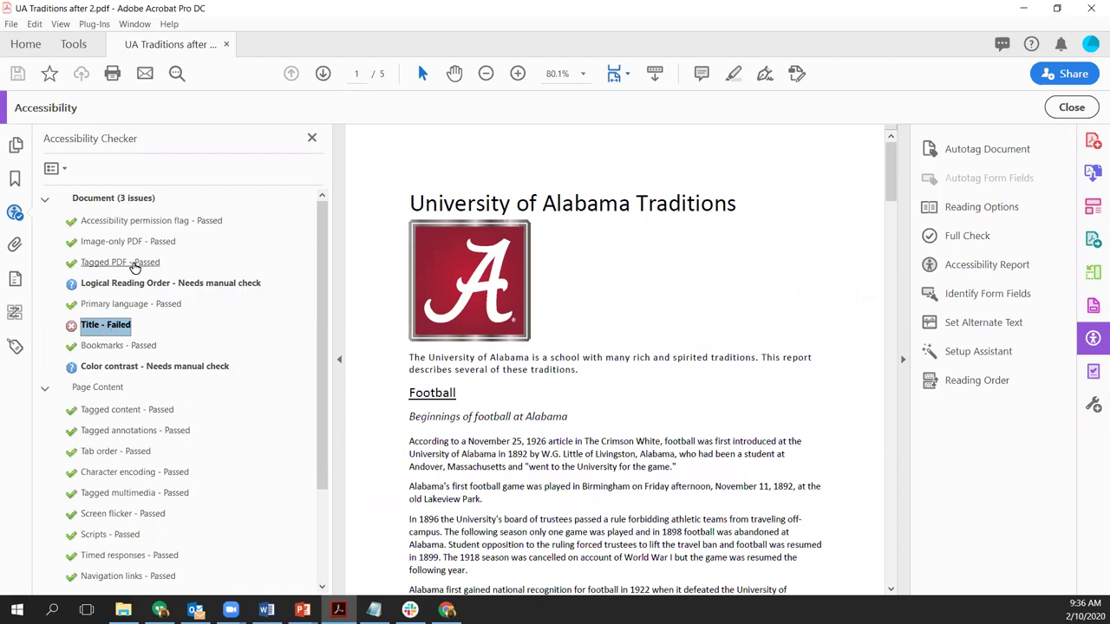
Read Adobe's online explanation of the Title check, and return to the PDF in Acrobat
{"action": "right_click", "coordinate": [121, 330]}
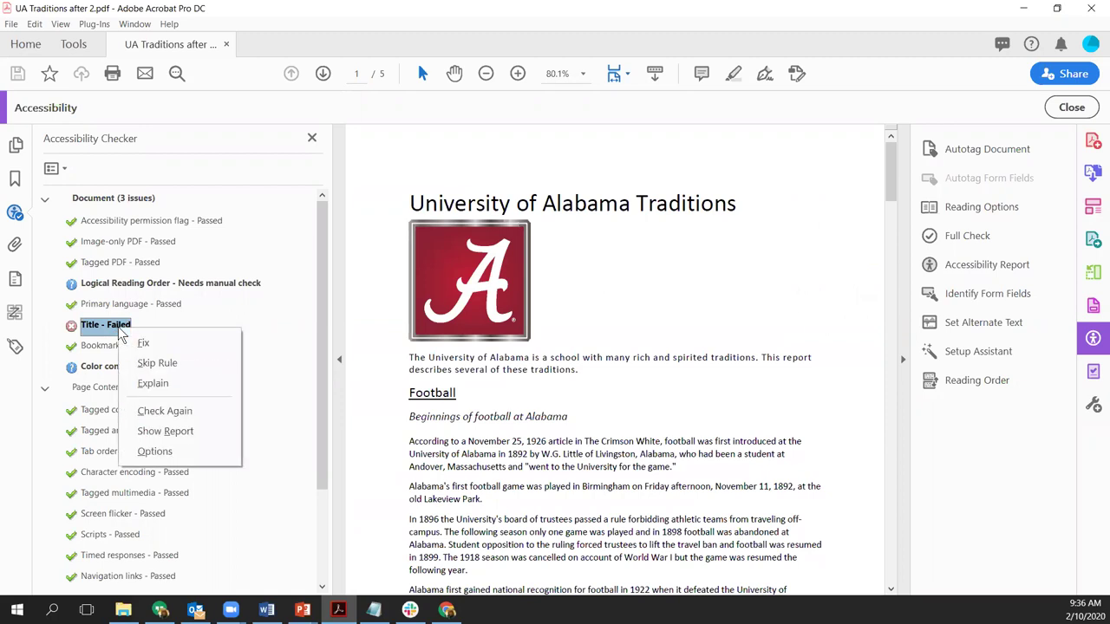
{"action": "left_click", "coordinate": [157, 387]}
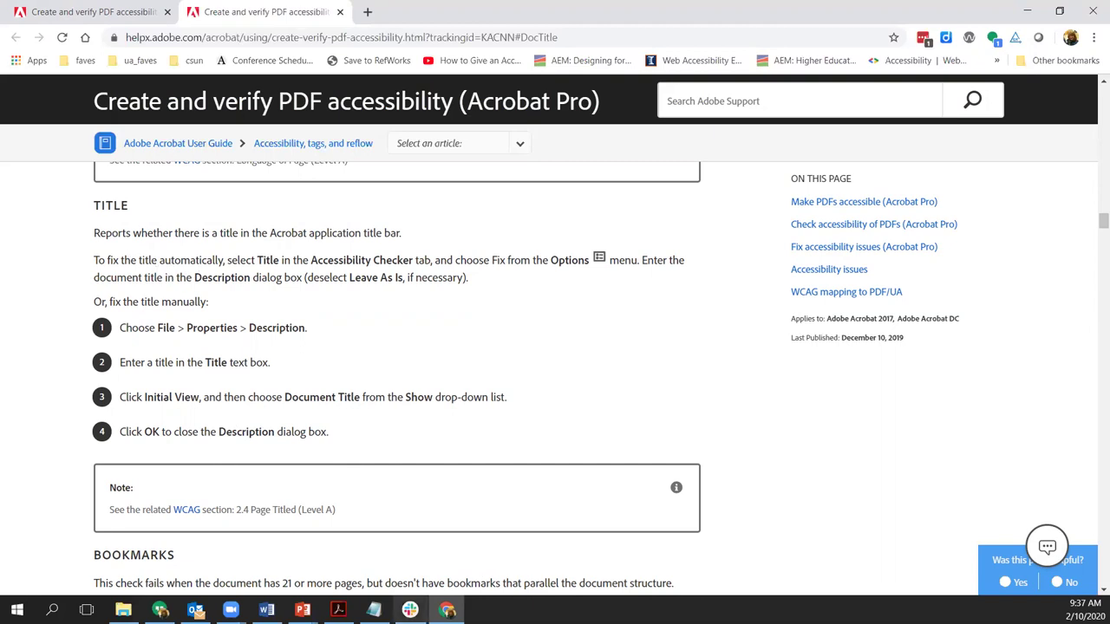
{"action": "left_click", "coordinate": [338, 609]}
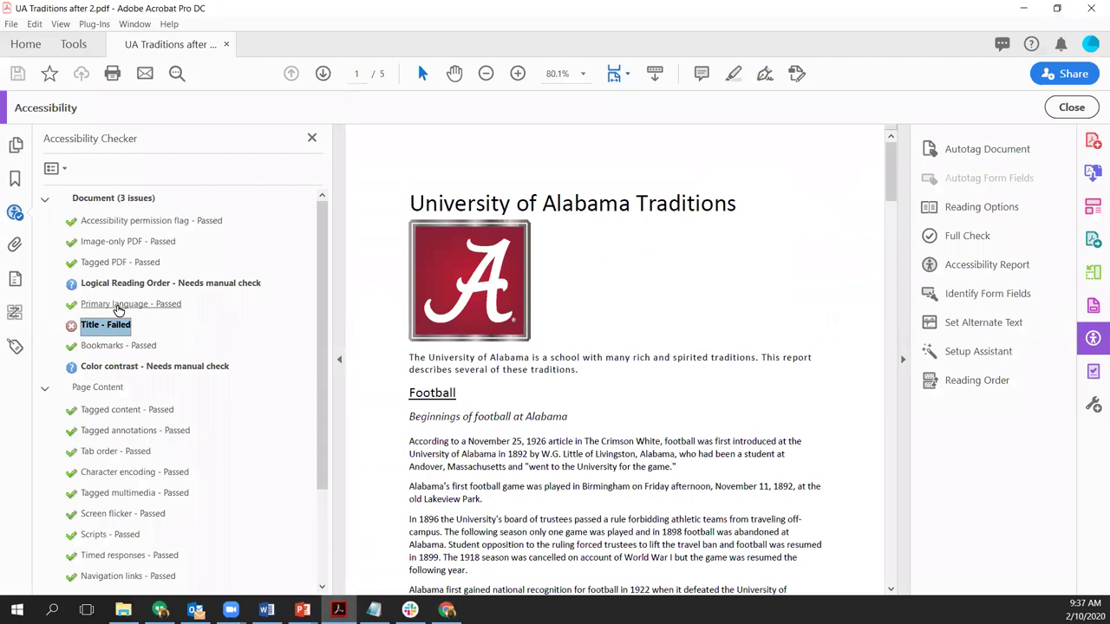
Fix the failed Title check by setting the document title to University of Alabama Traditions, and save the PDF
{"action": "right_click", "coordinate": [110, 332]}
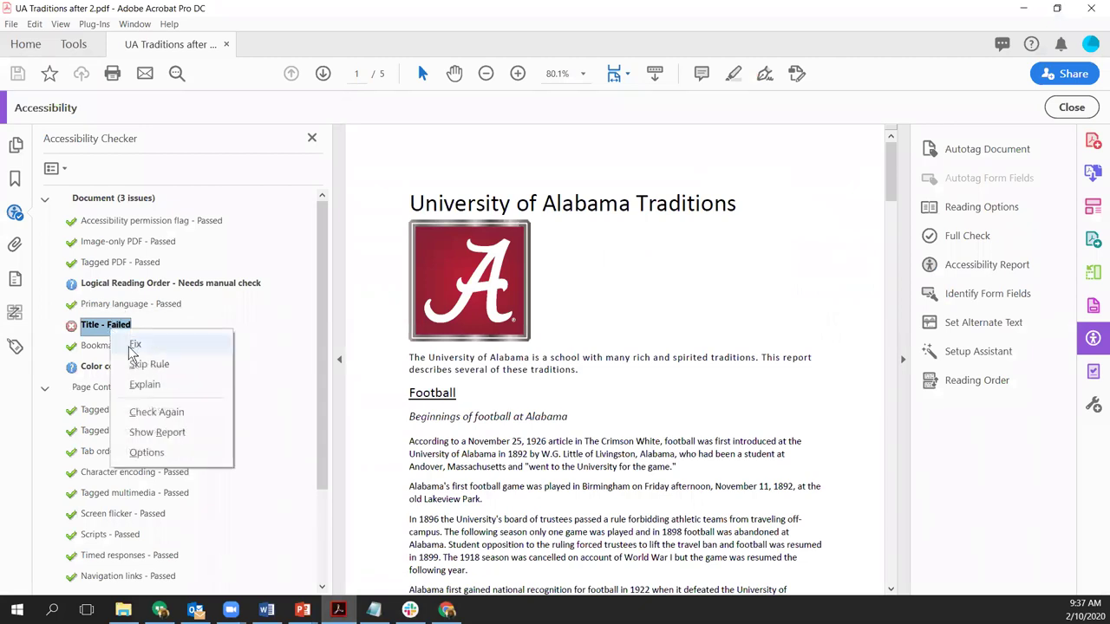
{"action": "left_click", "coordinate": [143, 343]}
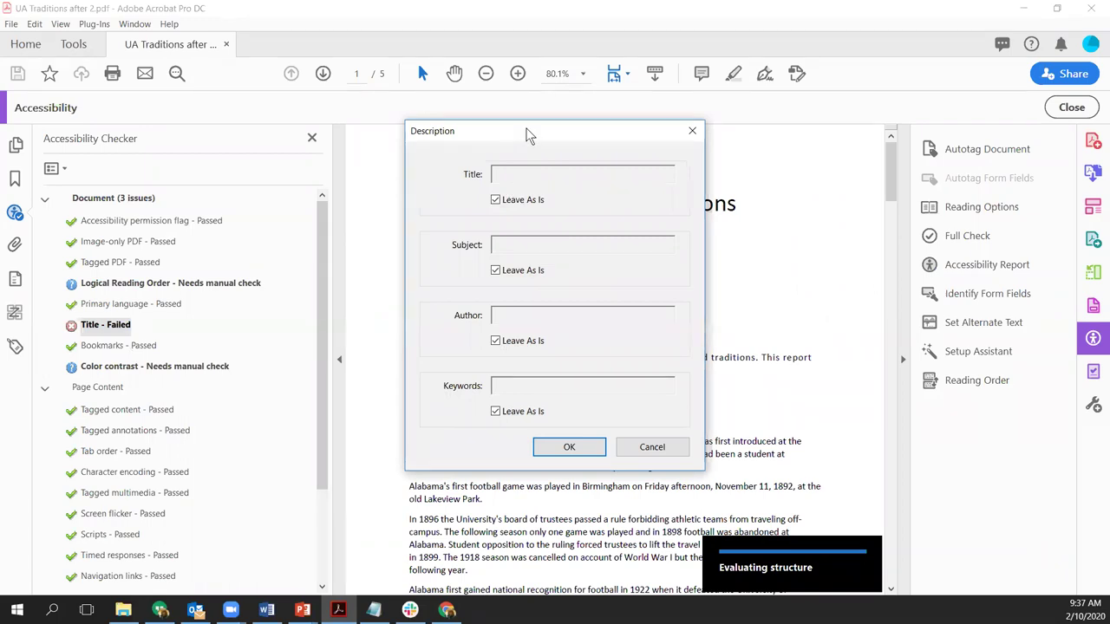
{"action": "left_click_drag", "start_coordinate": [529, 136], "coordinate": [204, 166]}
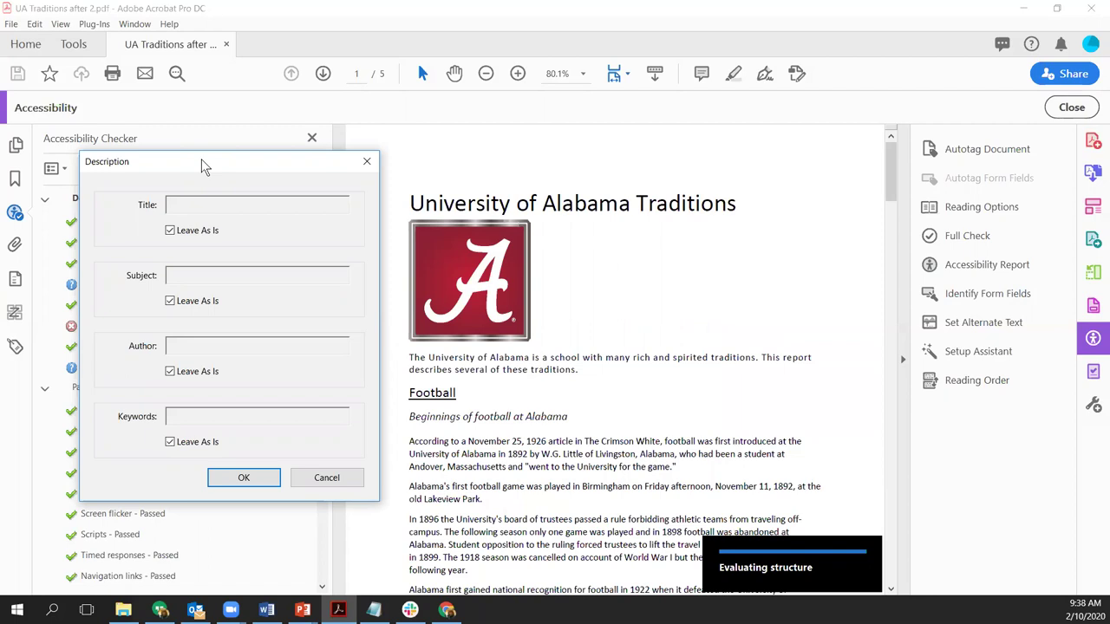
{"action": "left_click", "coordinate": [170, 232]}
{"action": "left_click", "coordinate": [171, 232]}
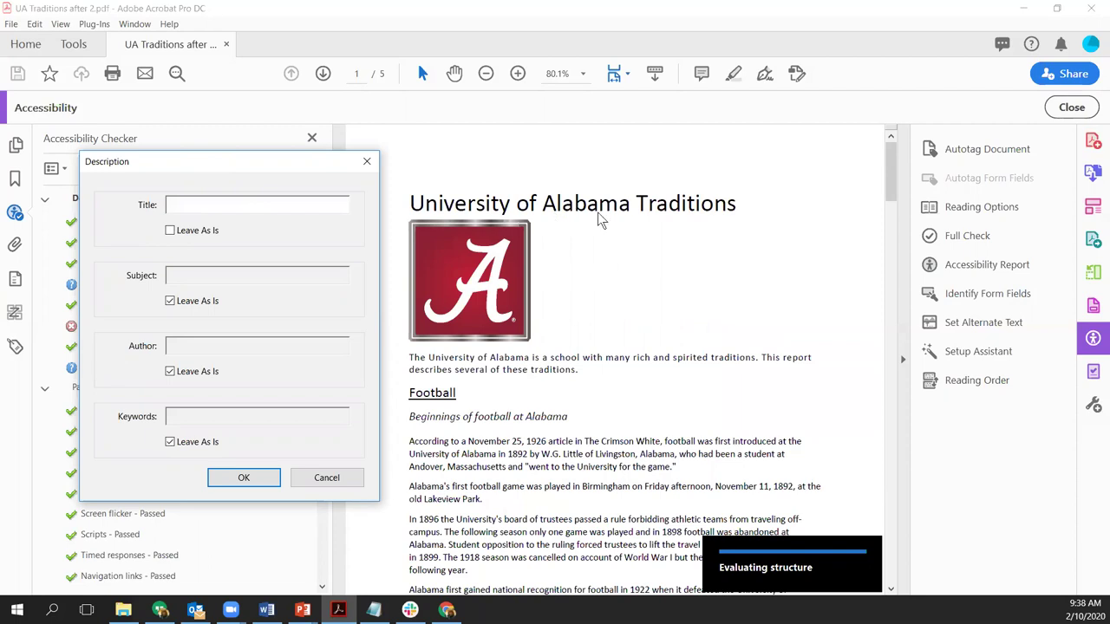
{"action": "type", "text": "University of Alabama Traditions"}
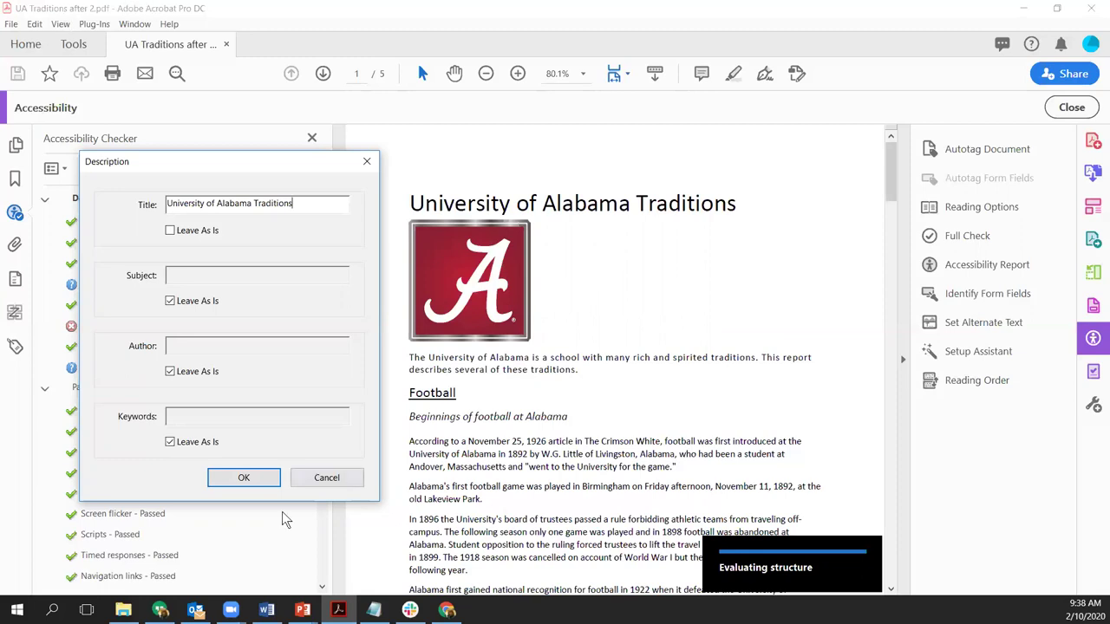
{"action": "left_click", "coordinate": [242, 485]}
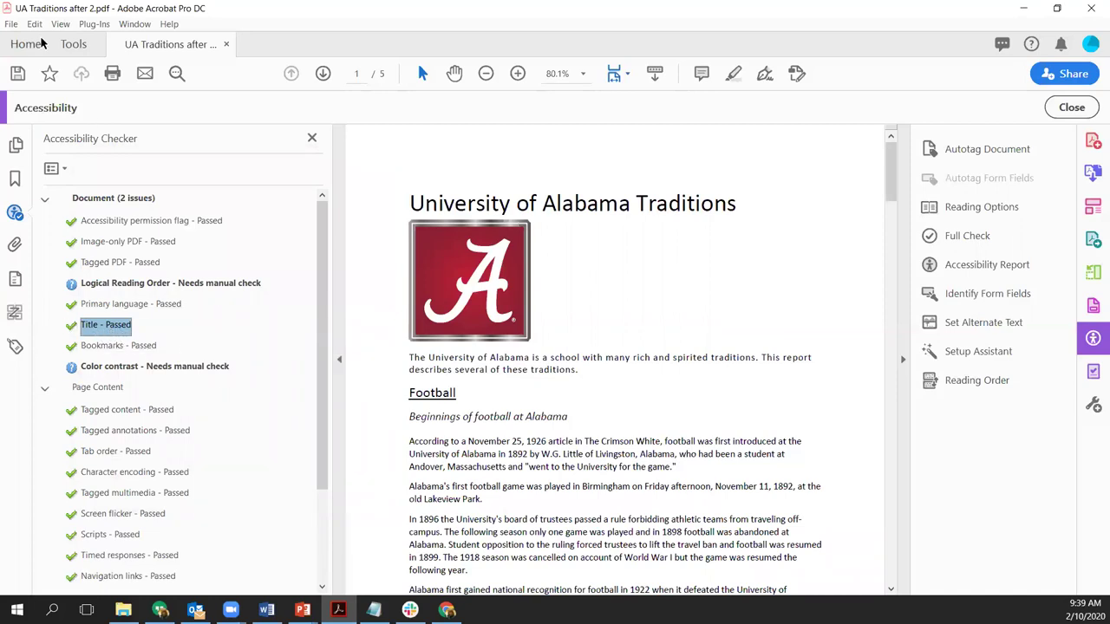
{"action": "left_click", "coordinate": [17, 77]}
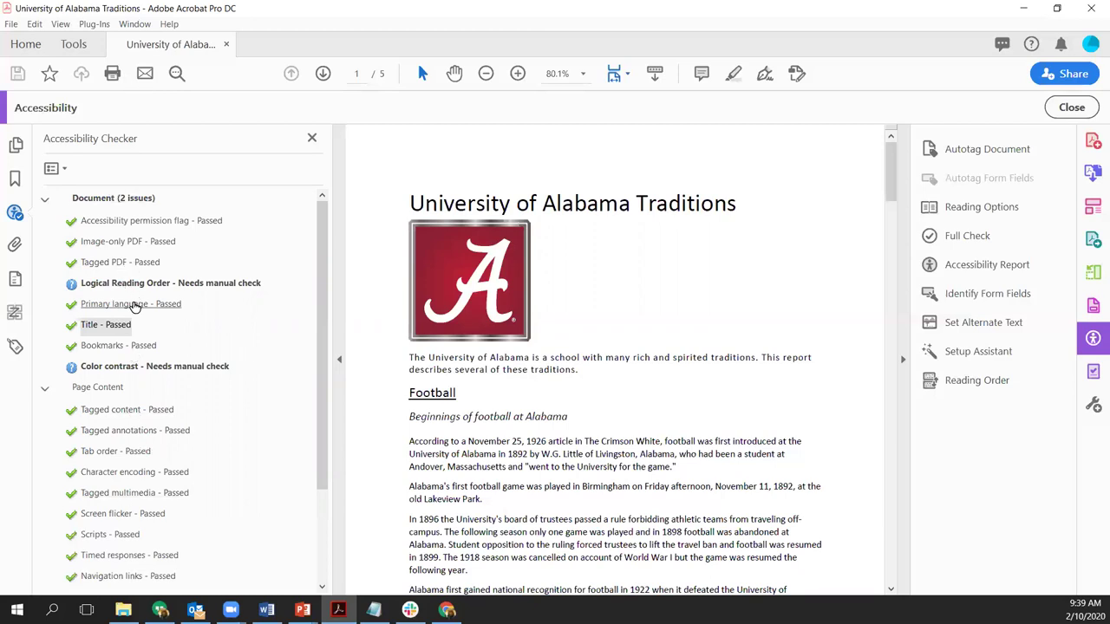
Reopen Adobe's online explanation of the Logical Reading Order check, and return to the PDF in Acrobat
{"action": "right_click", "coordinate": [121, 330]}
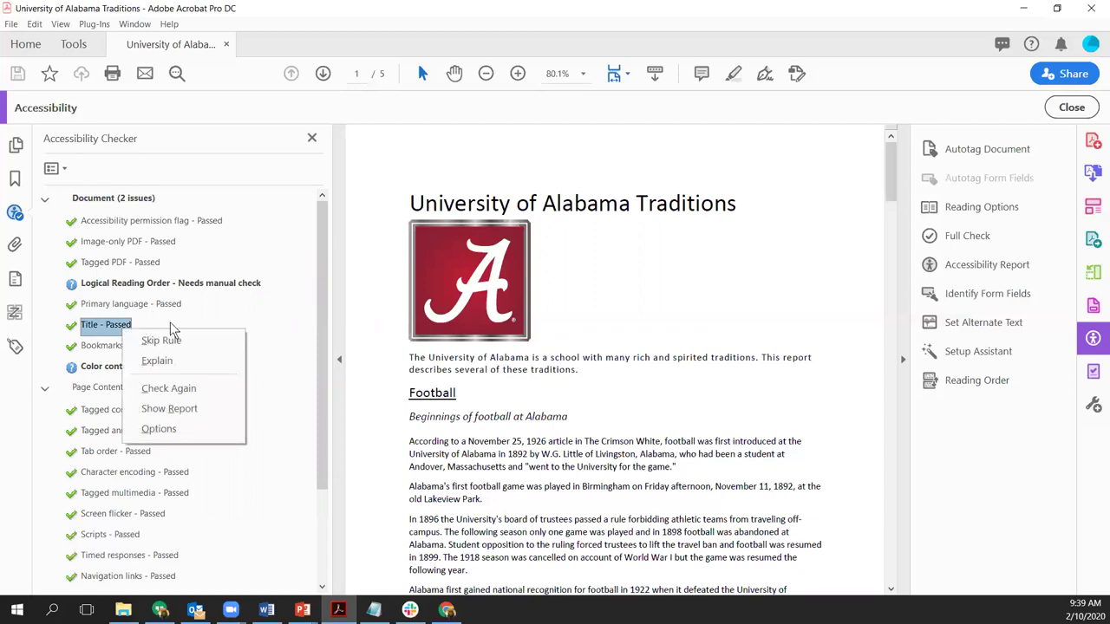
{"action": "left_click", "coordinate": [231, 319]}
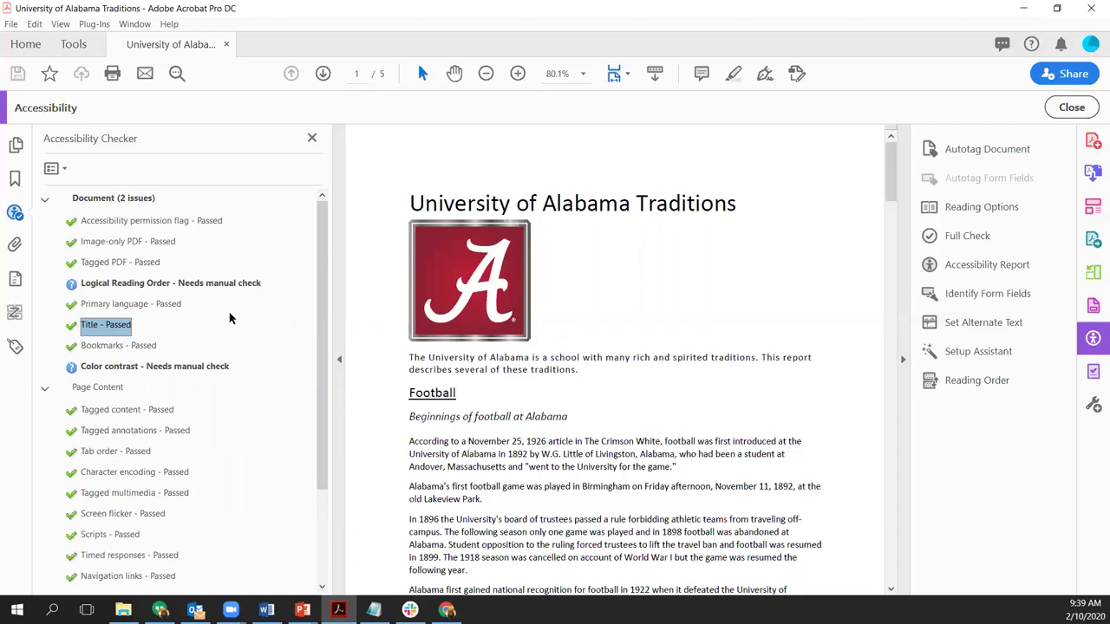
{"action": "right_click", "coordinate": [159, 292]}
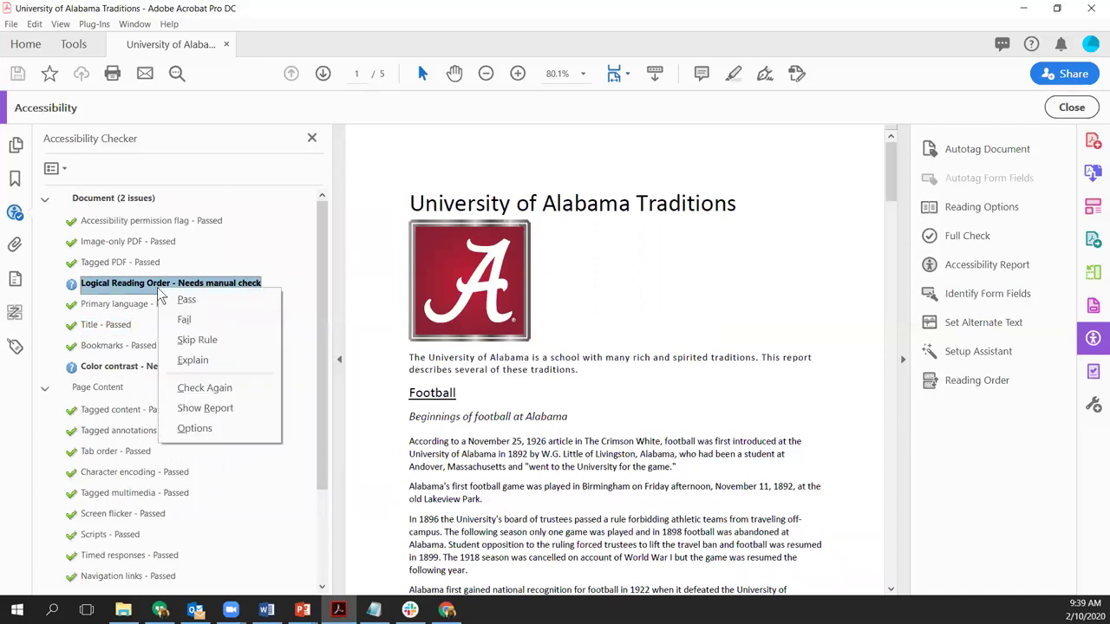
{"action": "left_click", "coordinate": [207, 359]}
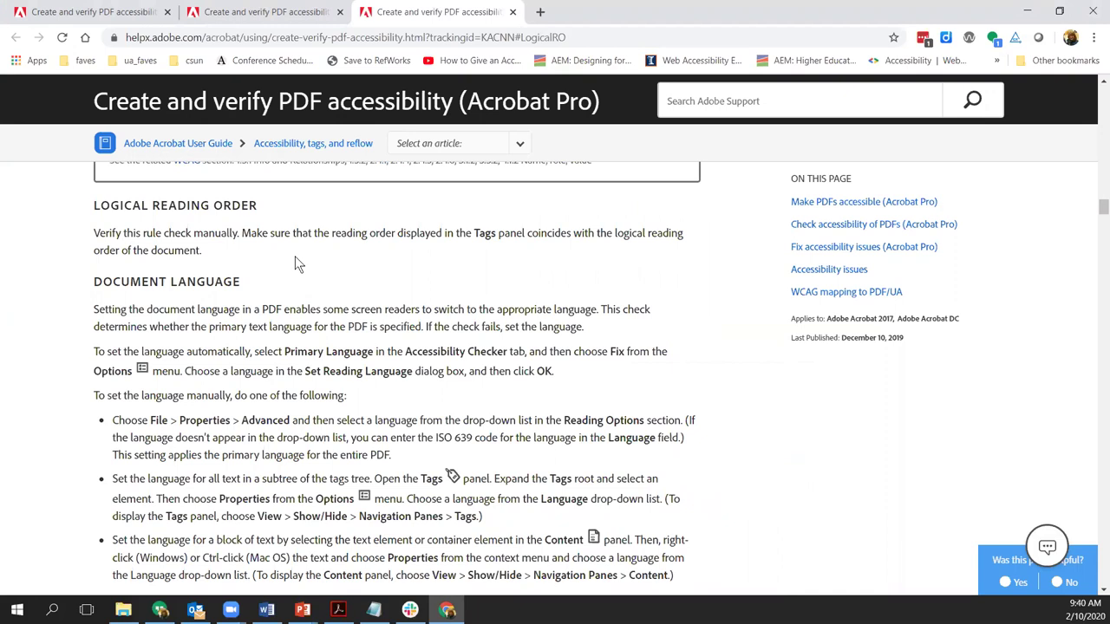
{"action": "left_click", "coordinate": [338, 610]}
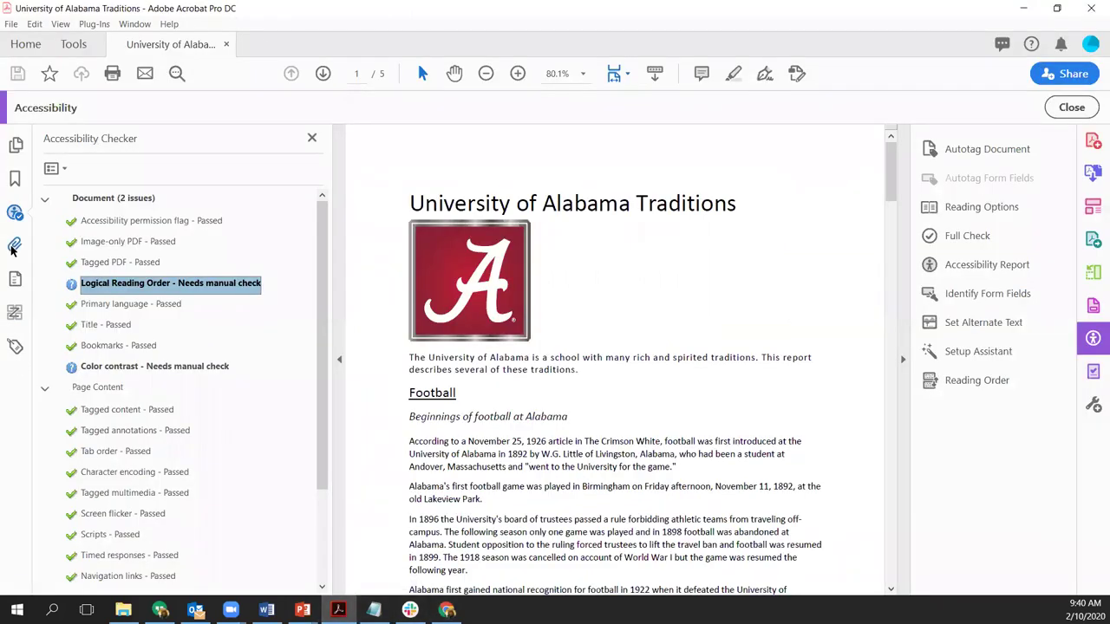
Show the tag tree and step through the tags from the Sect tag onto page 2, comparing their order with the highlighted content
{"action": "left_click", "coordinate": [15, 346]}
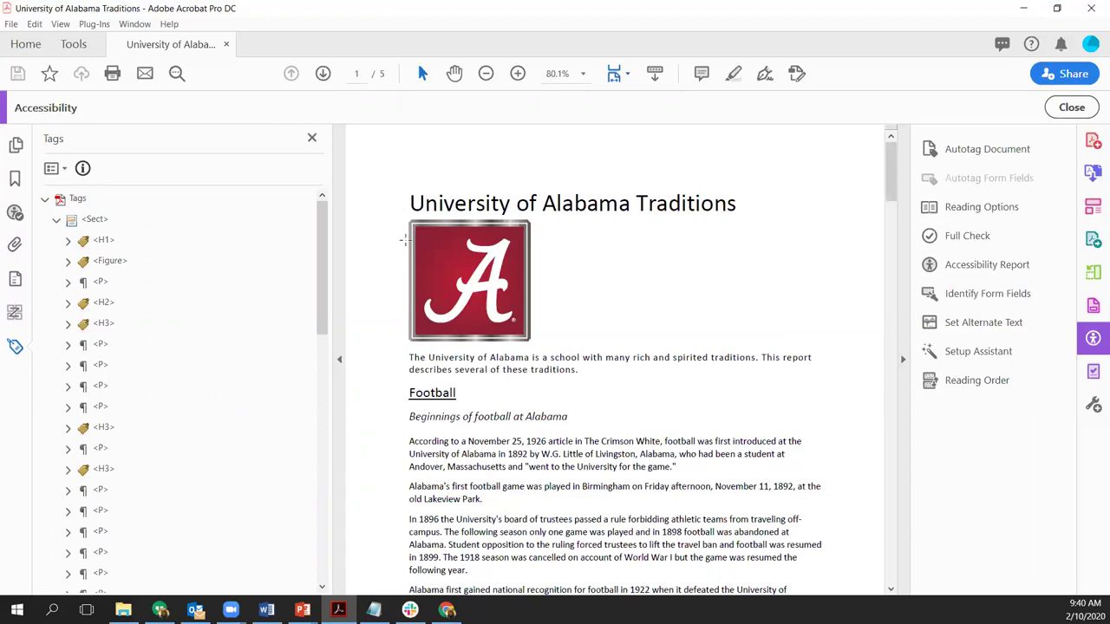
{"action": "left_click", "coordinate": [96, 221]}
{"action": "left_click", "coordinate": [96, 222]}
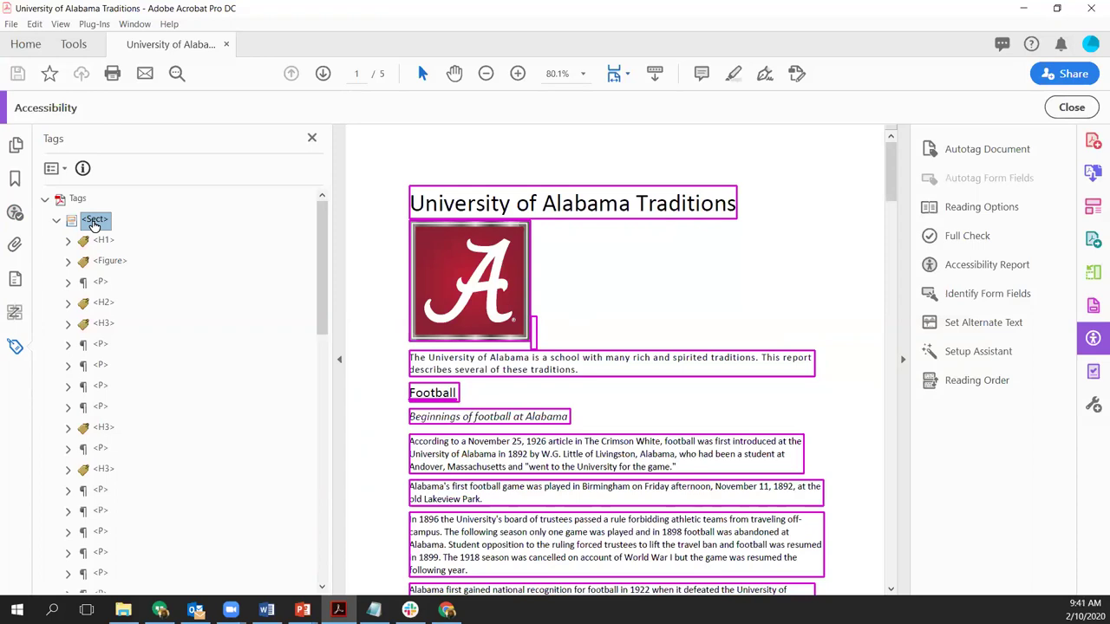
{"action": "key", "text": "Down"}
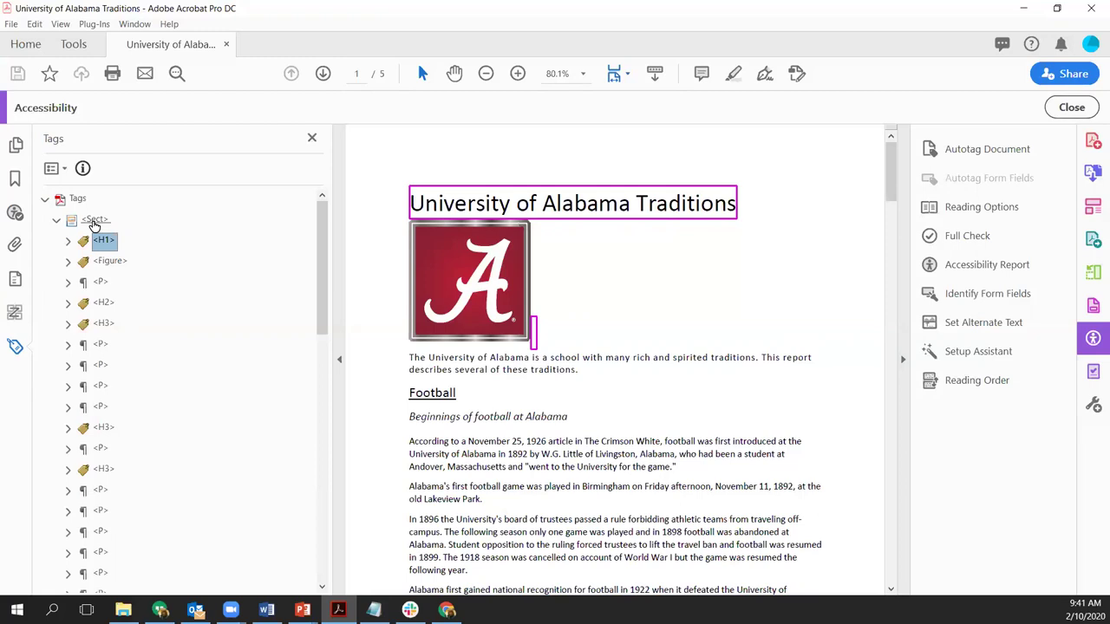
{"action": "key", "text": "Down"}
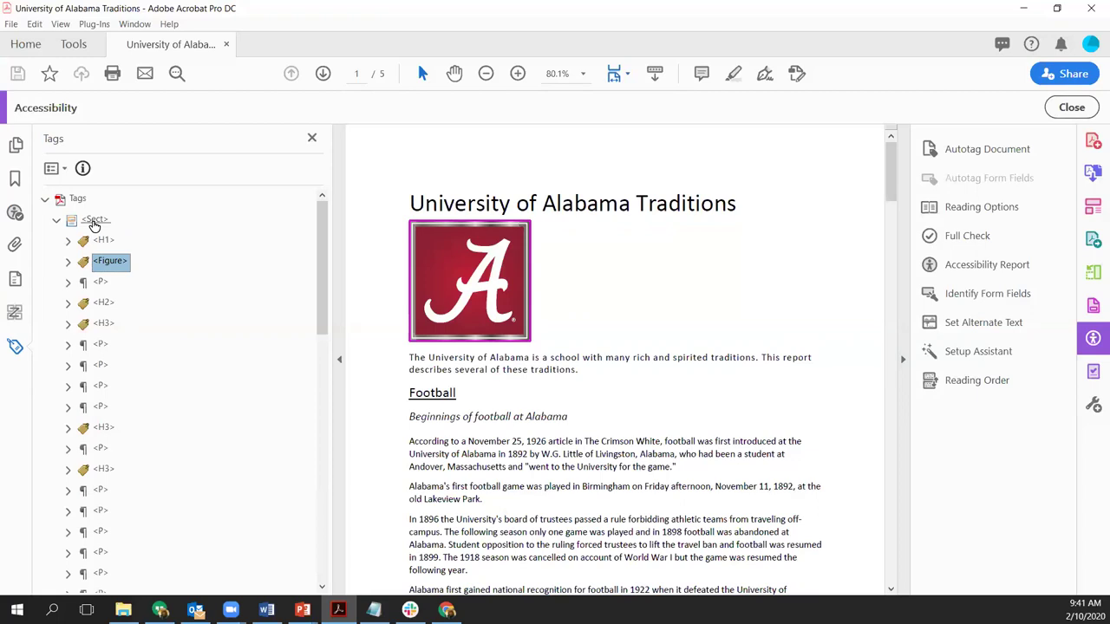
{"action": "key", "text": "Down"}
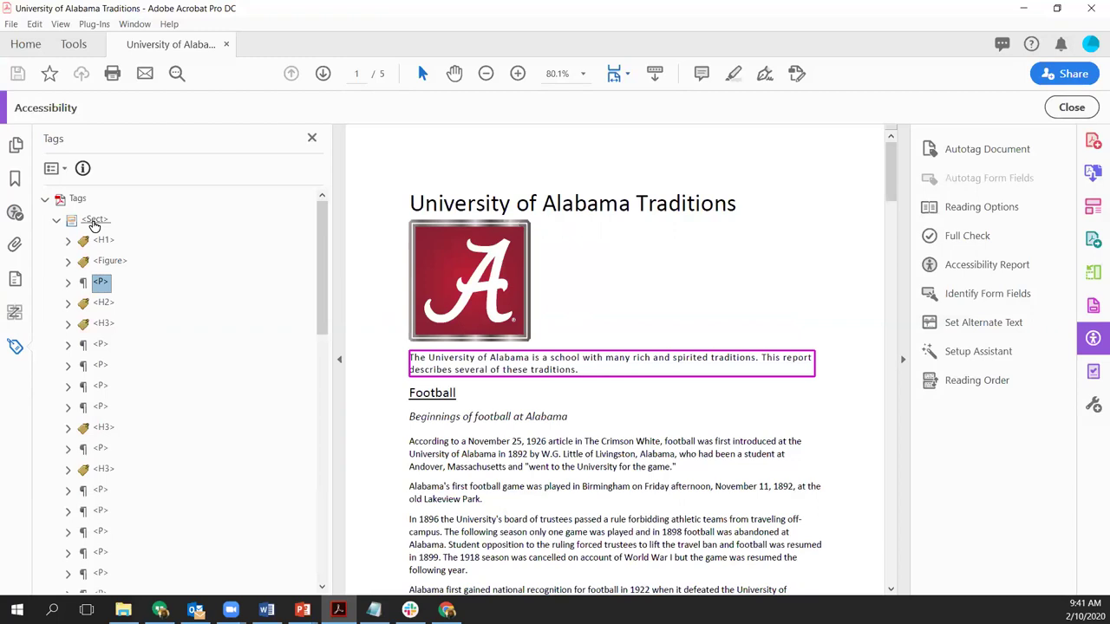
{"action": "key", "text": "Down"}
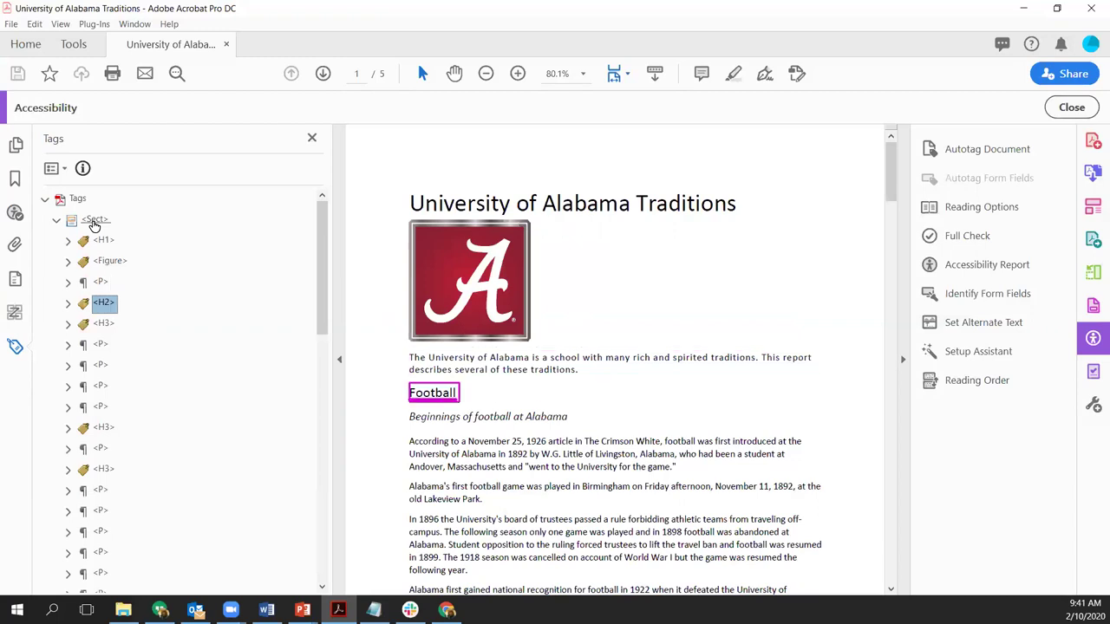
{"action": "key", "text": "Down"}
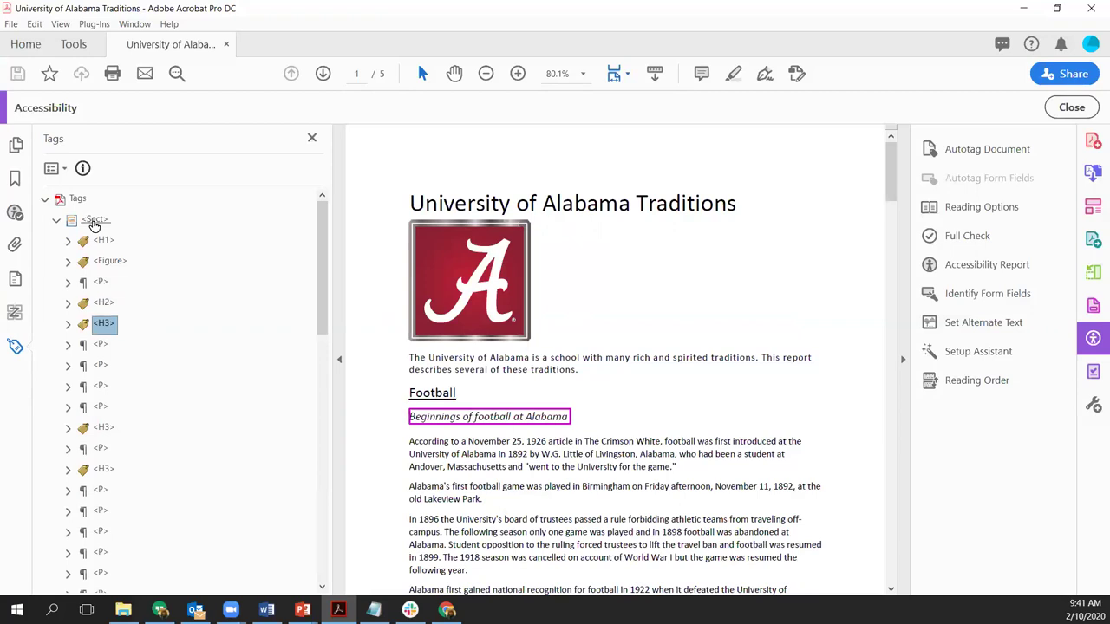
{"action": "key", "text": "Down"}
{"action": "key", "text": "Down"}
{"action": "key", "text": "Down"}
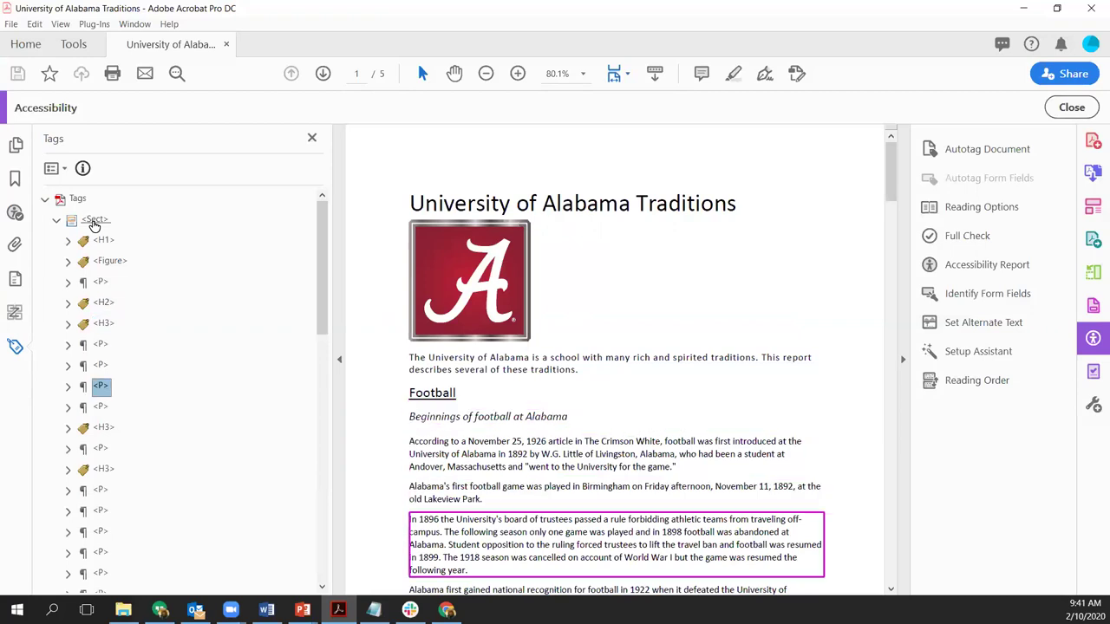
{"action": "key", "text": "Down"}
{"action": "key", "text": "Down"}
{"action": "key", "text": "Down"}
{"action": "key", "text": "Down"}
{"action": "key", "text": "Down"}
{"action": "key", "text": "Down"}
{"action": "key", "text": "Down"}
{"action": "key", "text": "Down"}
{"action": "key", "text": "Down"}
{"action": "key", "text": "Down"}
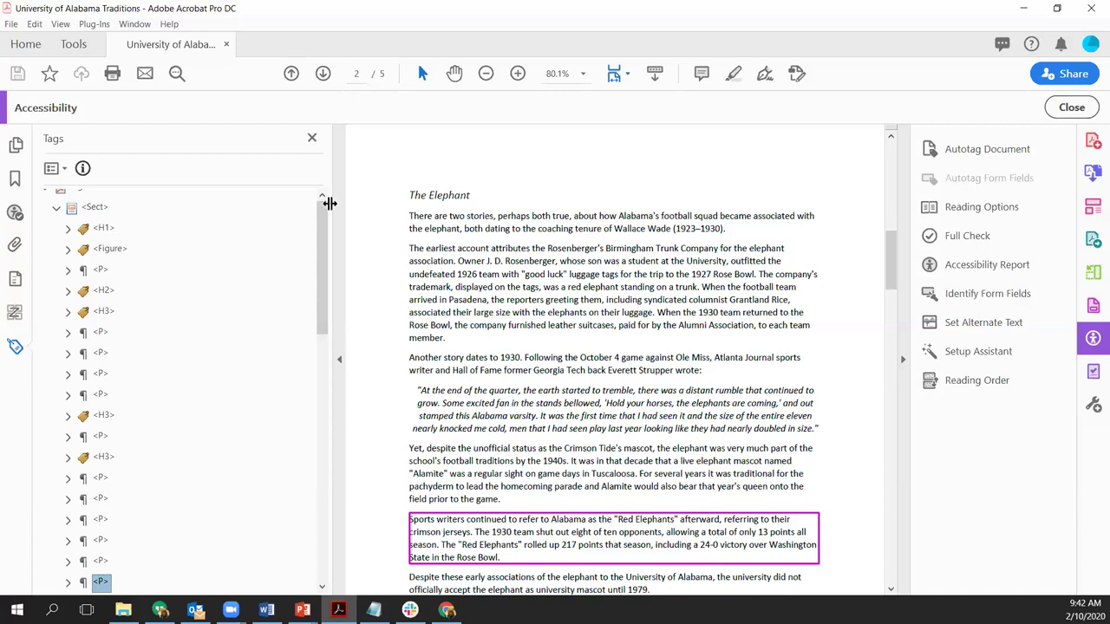
Move the introductory paragraph's P tag above the Figure tag, directly after the H1 tag
{"action": "scroll", "coordinate": [323, 297], "scroll_direction": "up", "scroll_amount": 1}
{"action": "left_click_drag", "start_coordinate": [323, 297], "coordinate": [319, 308]}
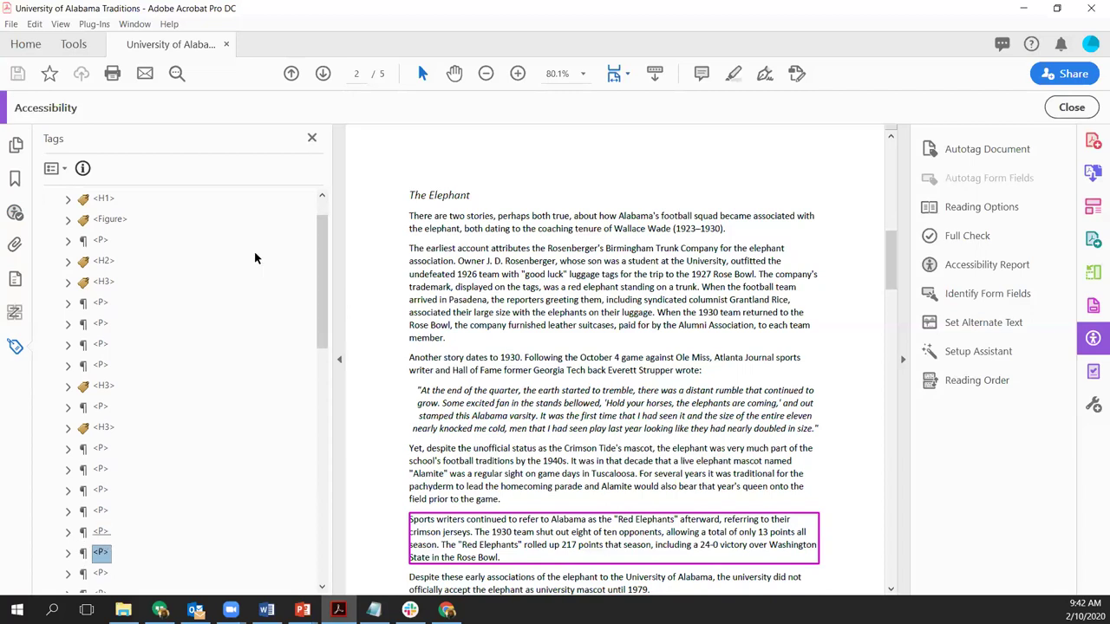
{"action": "left_click_drag", "start_coordinate": [319, 266], "coordinate": [320, 251]}
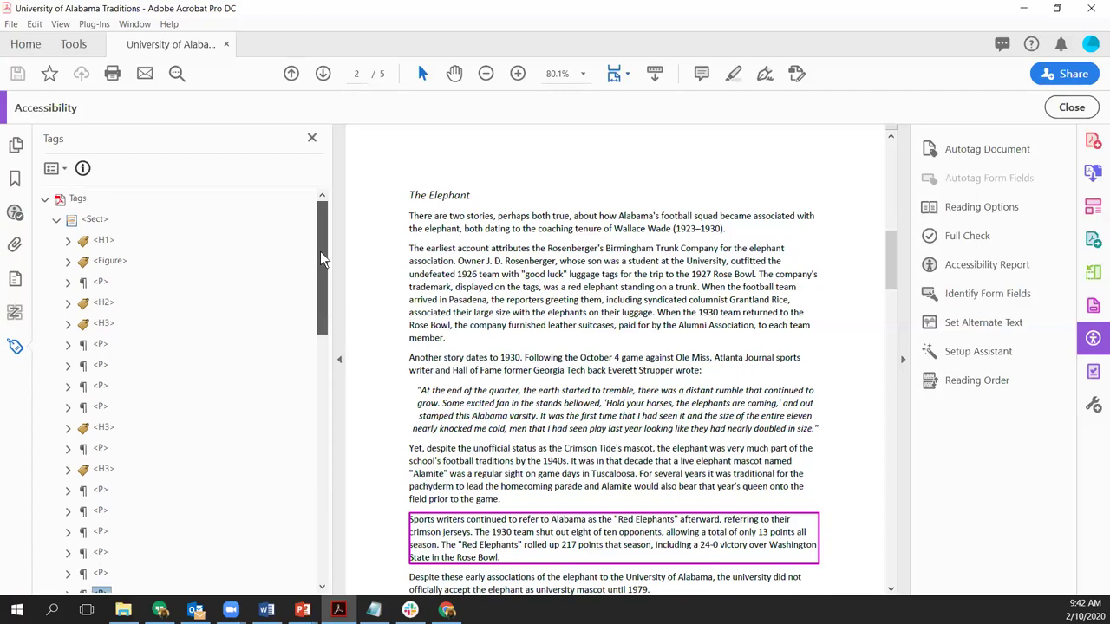
{"action": "left_click", "coordinate": [103, 242]}
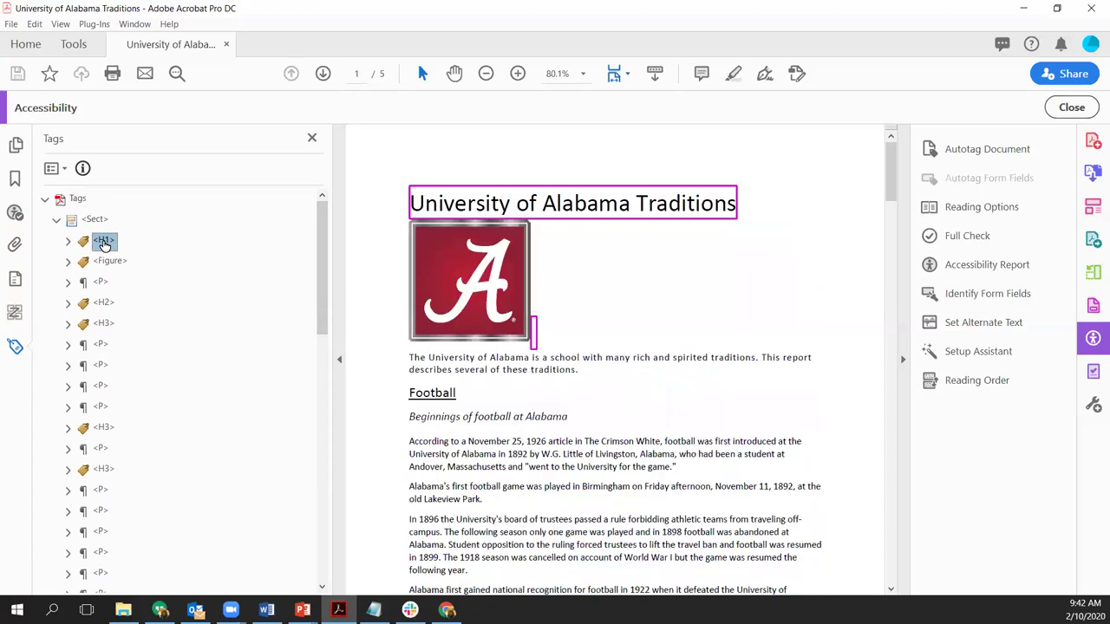
{"action": "left_click", "coordinate": [101, 284]}
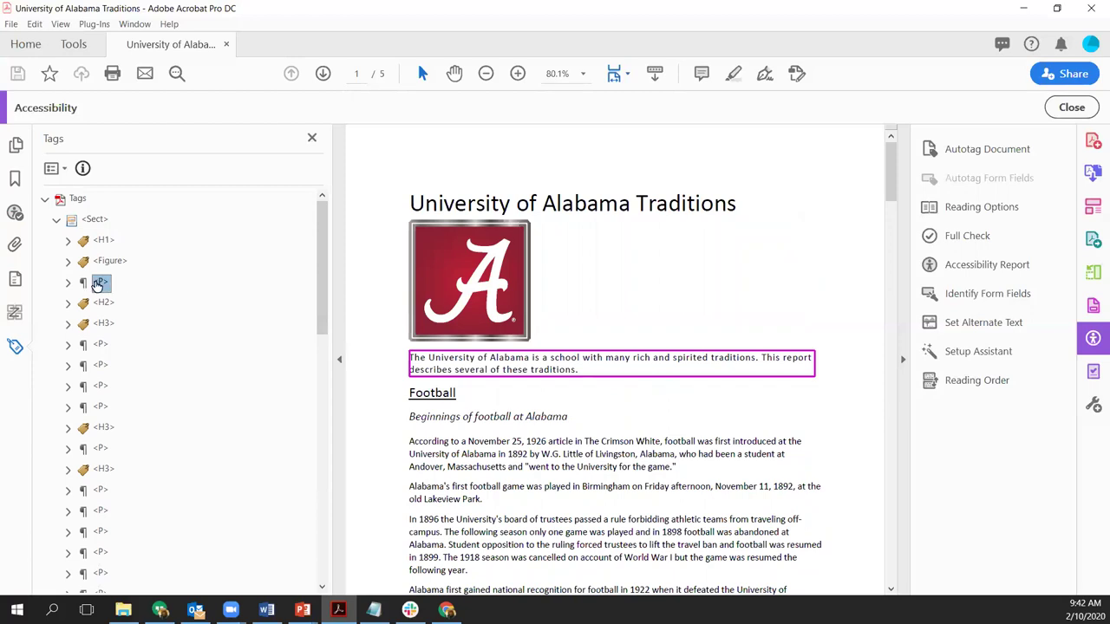
{"action": "left_click", "coordinate": [105, 264]}
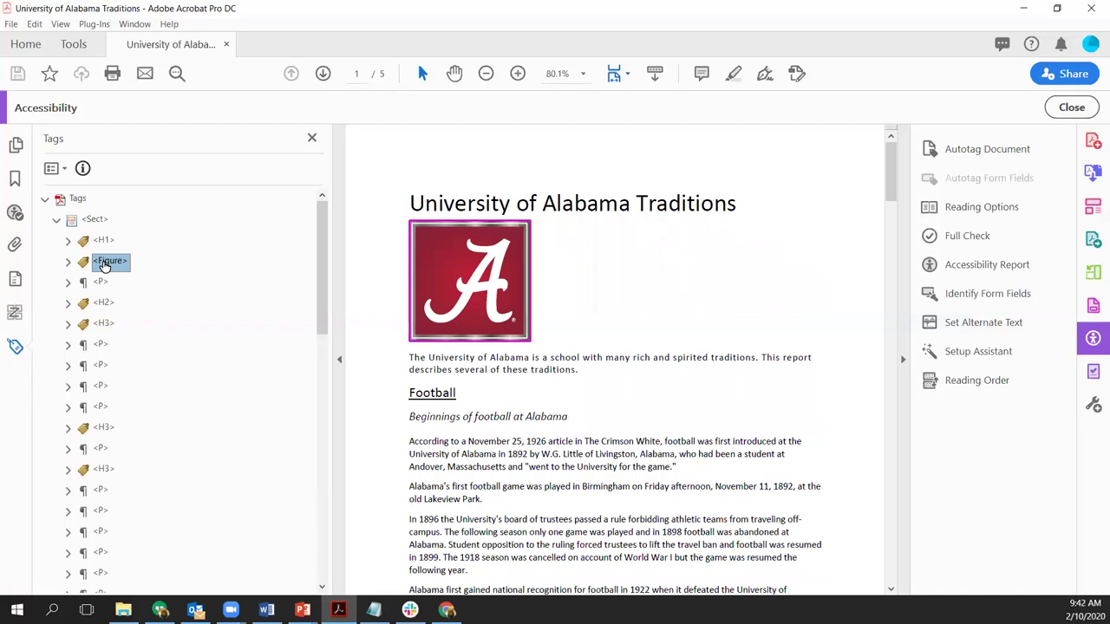
{"action": "left_click", "coordinate": [98, 284]}
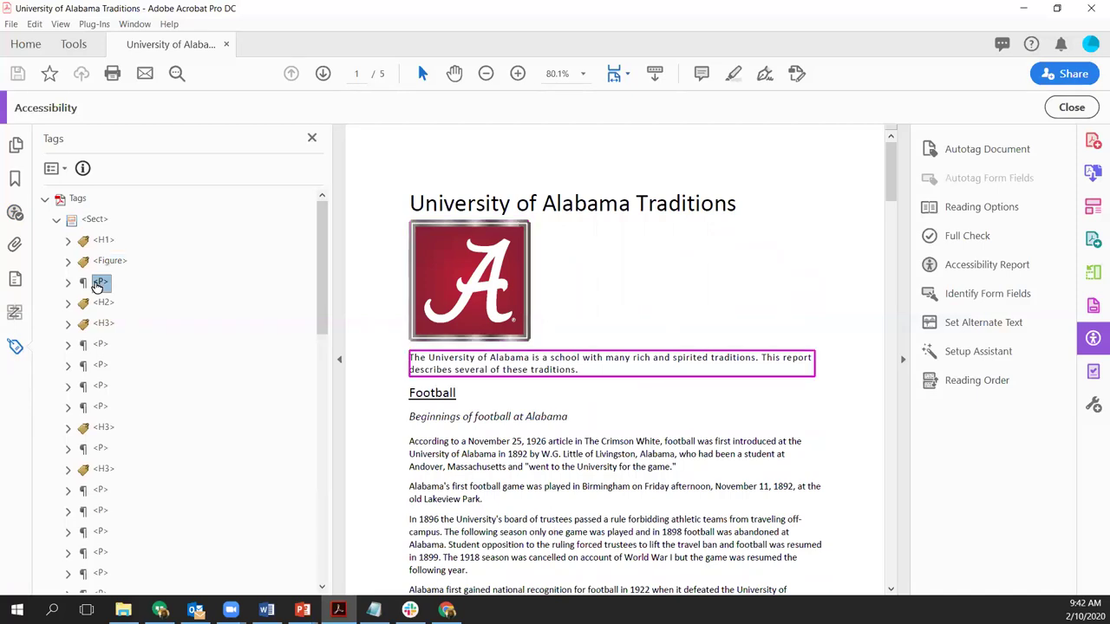
{"action": "left_click_drag", "start_coordinate": [98, 284], "coordinate": [88, 253]}
{"action": "left_click", "coordinate": [100, 261]}
{"action": "left_click", "coordinate": [104, 283]}
{"action": "left_click", "coordinate": [101, 263]}
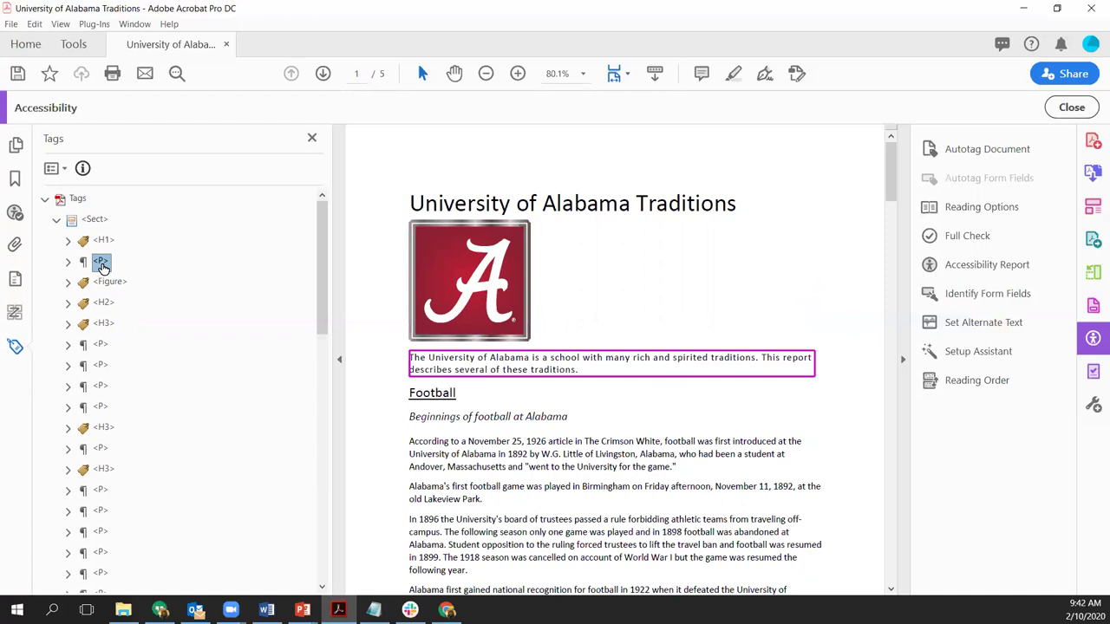
{"action": "right_click", "coordinate": [103, 265]}
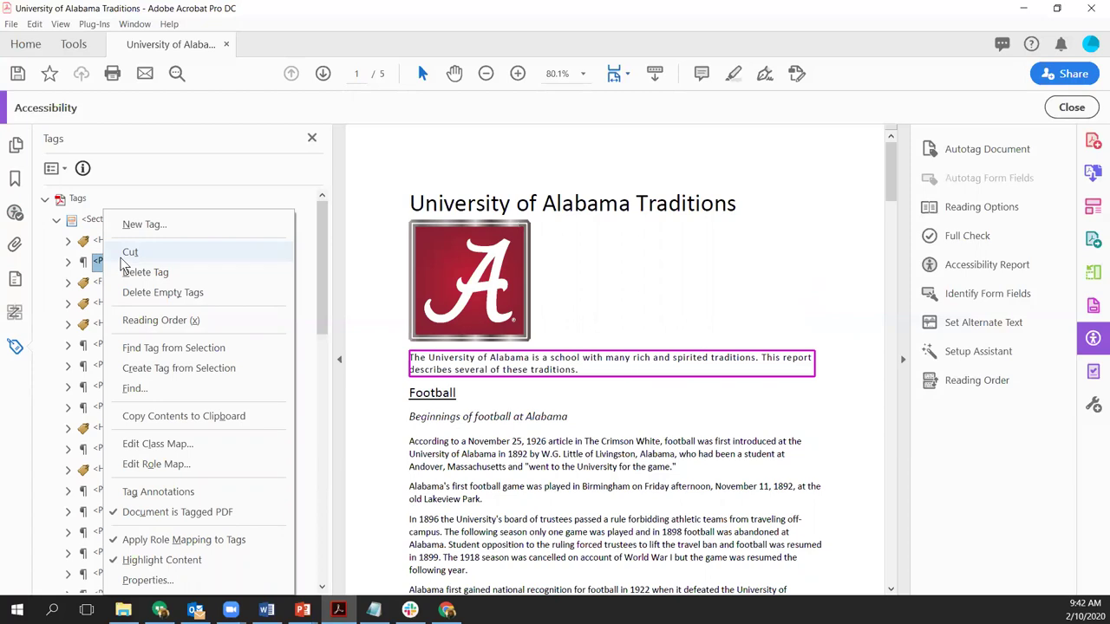
{"action": "left_click", "coordinate": [121, 257]}
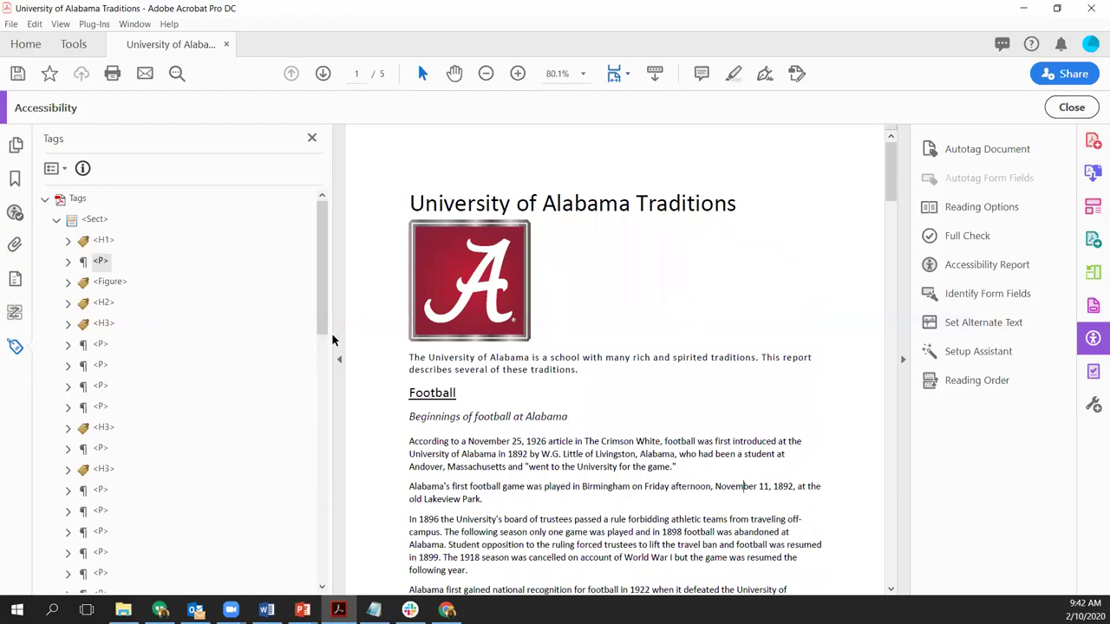
Step through the rearranged tags from the Sect tag to check the reading order of the highlighted content on page 1
{"action": "left_click", "coordinate": [96, 220]}
{"action": "key", "text": "Down"}
{"action": "key", "text": "Down"}
{"action": "key", "text": "Down"}
{"action": "key", "text": "Down"}
{"action": "key", "text": "Down"}
{"action": "key", "text": "Down"}
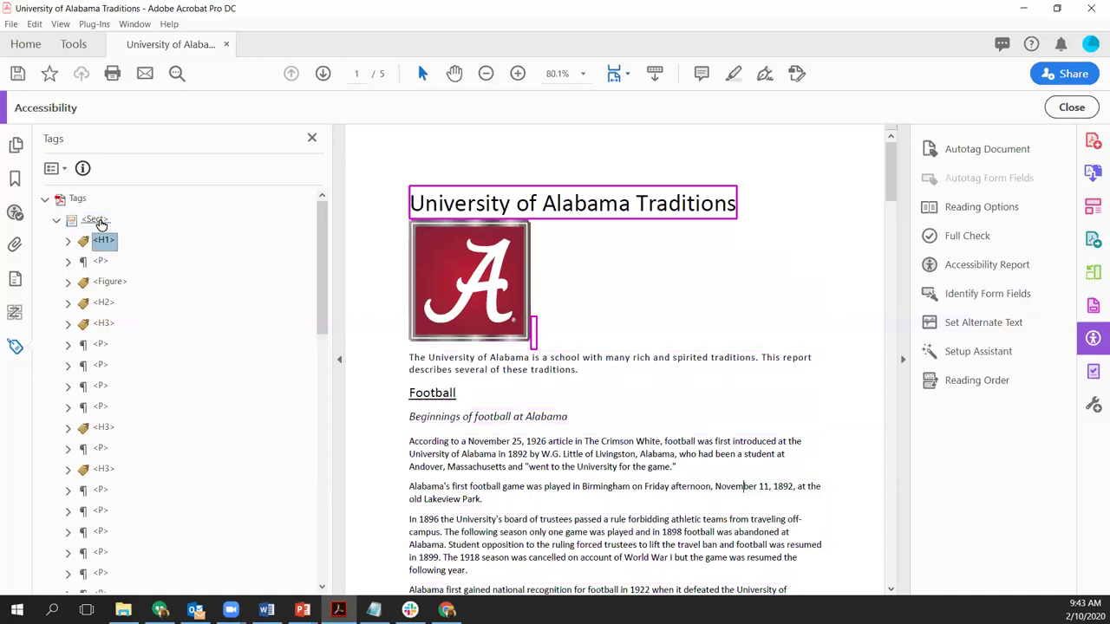
{"action": "key", "text": "Down"}
{"action": "key", "text": "Down"}
{"action": "key", "text": "Down"}
{"action": "key", "text": "Down"}
{"action": "key", "text": "Down"}
{"action": "key", "text": "Down"}
{"action": "key", "text": "Down"}
{"action": "key", "text": "Down"}
{"action": "key", "text": "Down"}
{"action": "key", "text": "Down"}
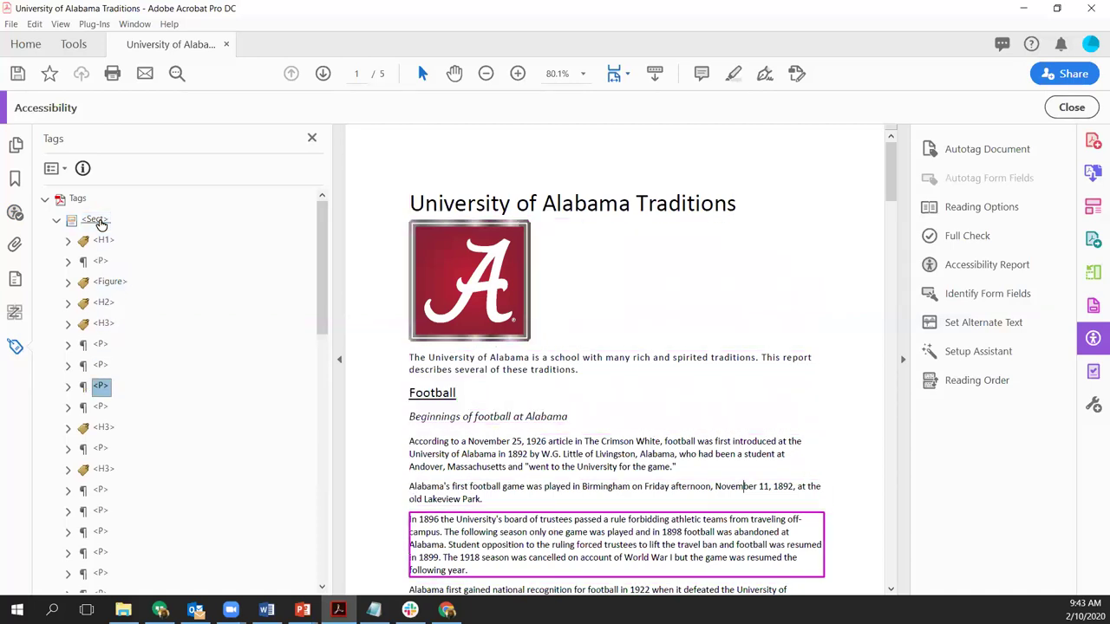
Continue stepping through the tags onto pages 2 and 3, comparing their order with the highlighted paragraphs and headings
{"action": "key", "text": "Down"}
{"action": "key", "text": "Down"}
{"action": "key", "text": "Down"}
{"action": "key", "text": "Down"}
{"action": "key", "text": "Down"}
{"action": "key", "text": "Down"}
{"action": "key", "text": "Down"}
{"action": "key", "text": "Down"}
{"action": "key", "text": "Down"}
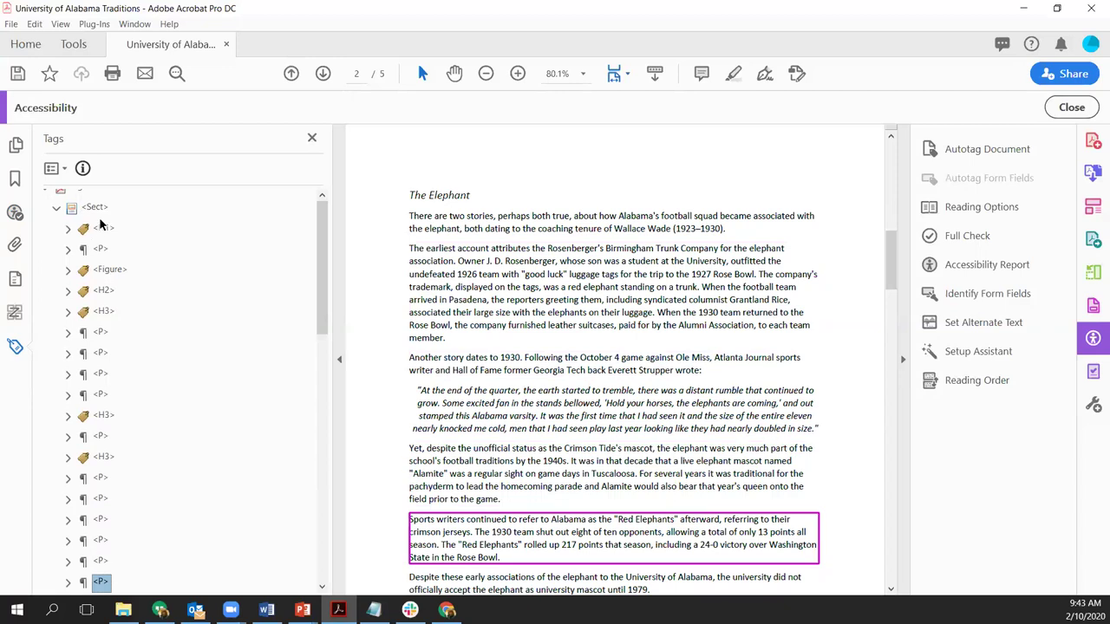
{"action": "key", "text": "Down"}
{"action": "key", "text": "Down"}
{"action": "key", "text": "Down"}
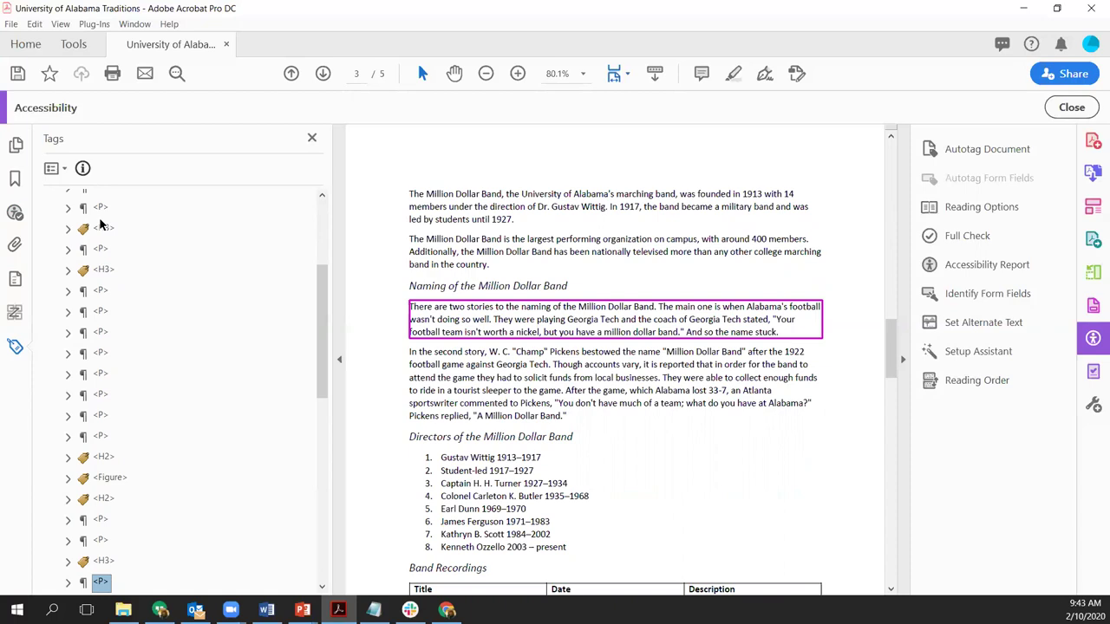
Look through the document's pages, including the band directors list, recordings table and halftime shows, to judge whether the content order is logical
{"action": "scroll", "coordinate": [818, 416], "scroll_direction": "down", "scroll_amount": 15}
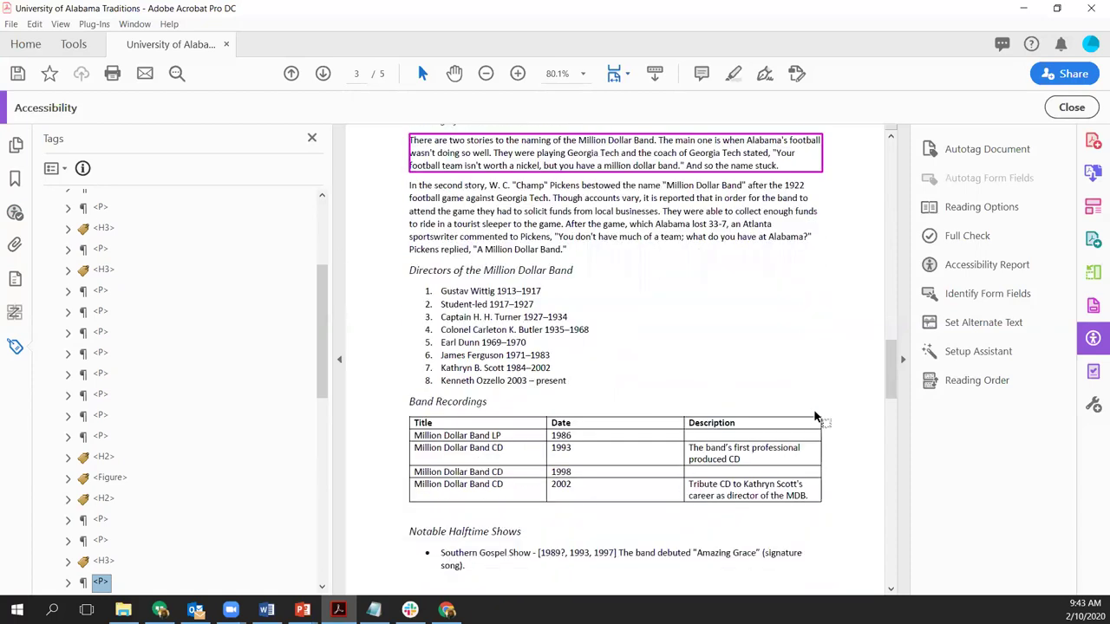
{"action": "scroll", "coordinate": [824, 462], "scroll_direction": "down", "scroll_amount": 10}
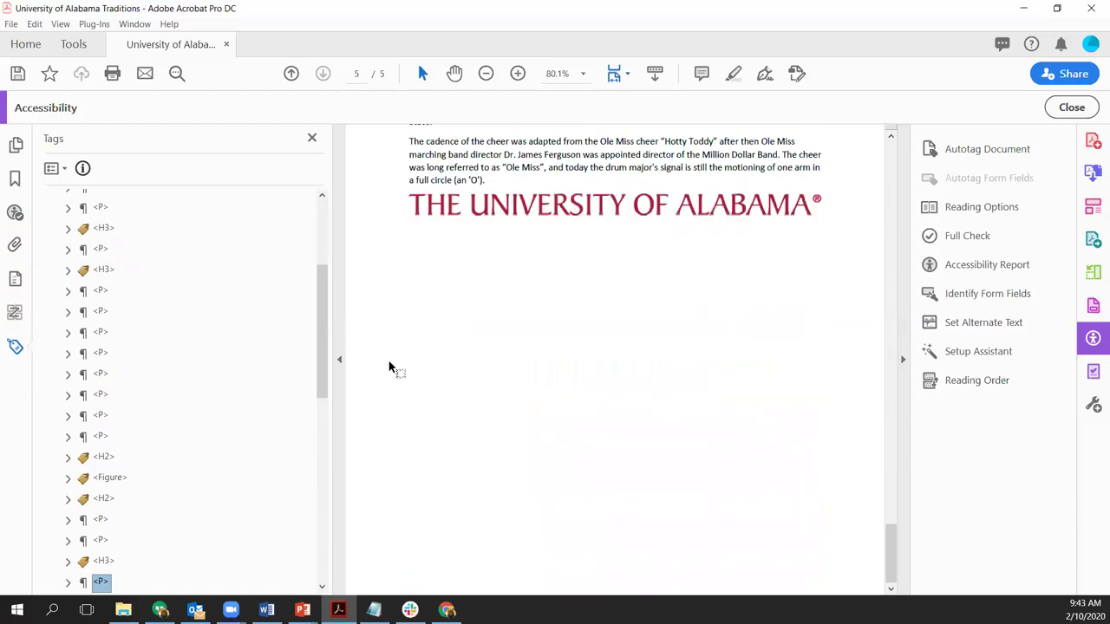
{"action": "left_click_drag", "start_coordinate": [324, 360], "coordinate": [326, 226]}
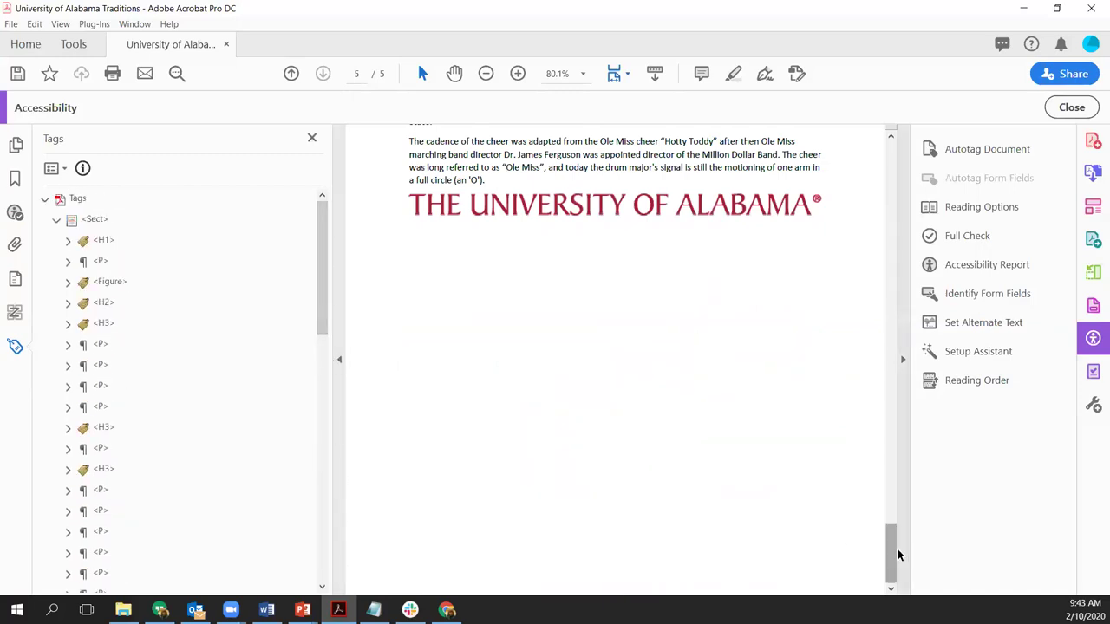
{"action": "left_click_drag", "start_coordinate": [894, 550], "coordinate": [892, 158]}
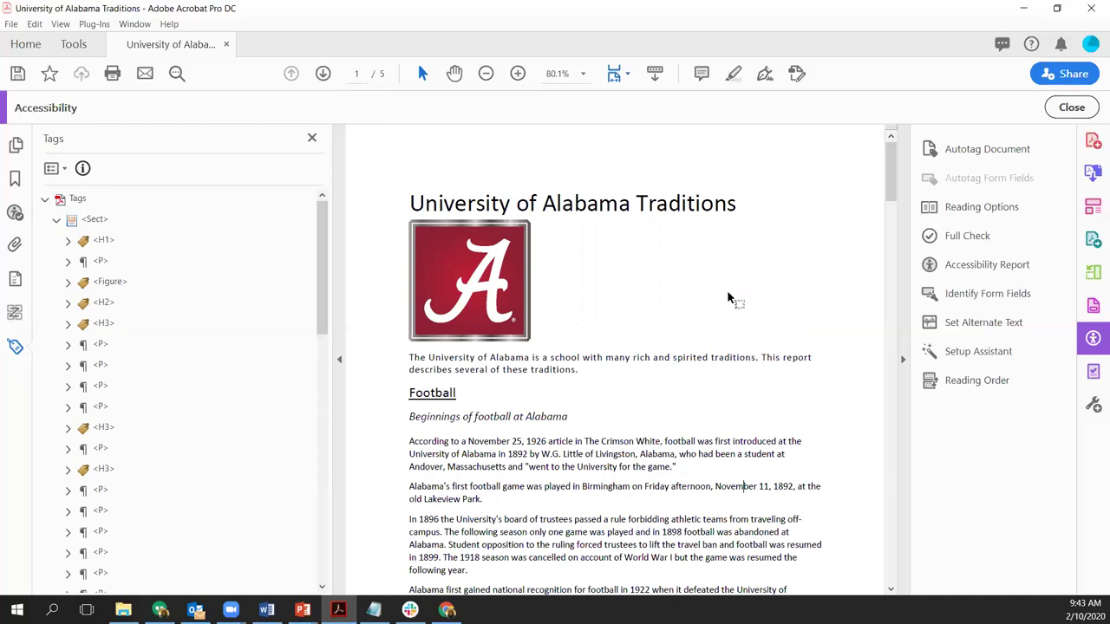
{"action": "scroll", "coordinate": [729, 298], "scroll_direction": "down", "scroll_amount": 8}
{"action": "scroll", "coordinate": [718, 396], "scroll_direction": "down", "scroll_amount": 15}
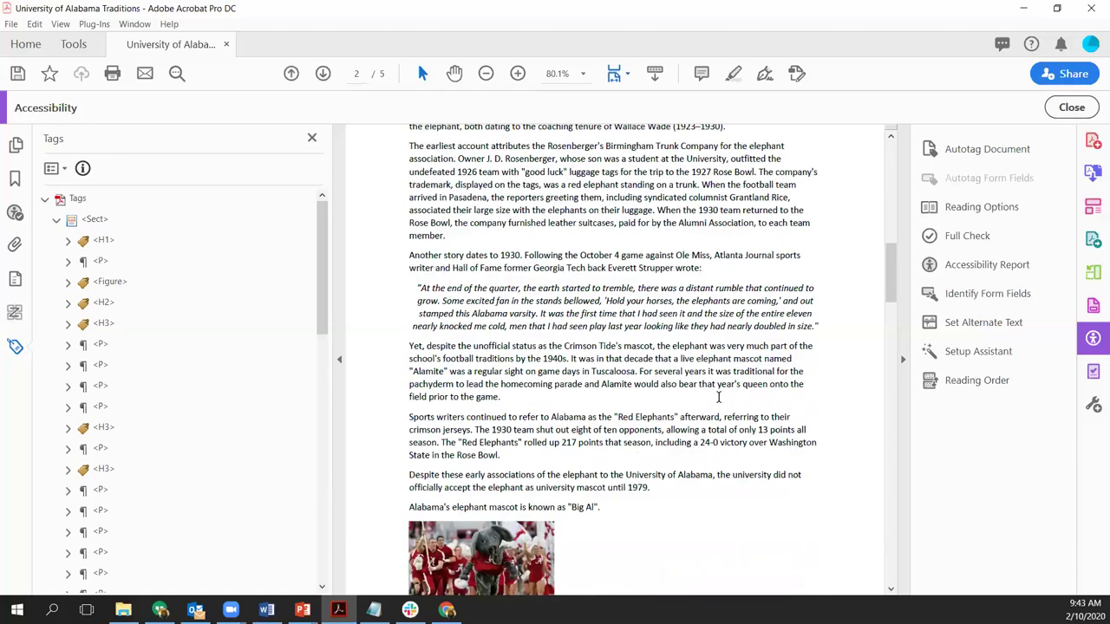
{"action": "scroll", "coordinate": [718, 402], "scroll_direction": "down", "scroll_amount": 4}
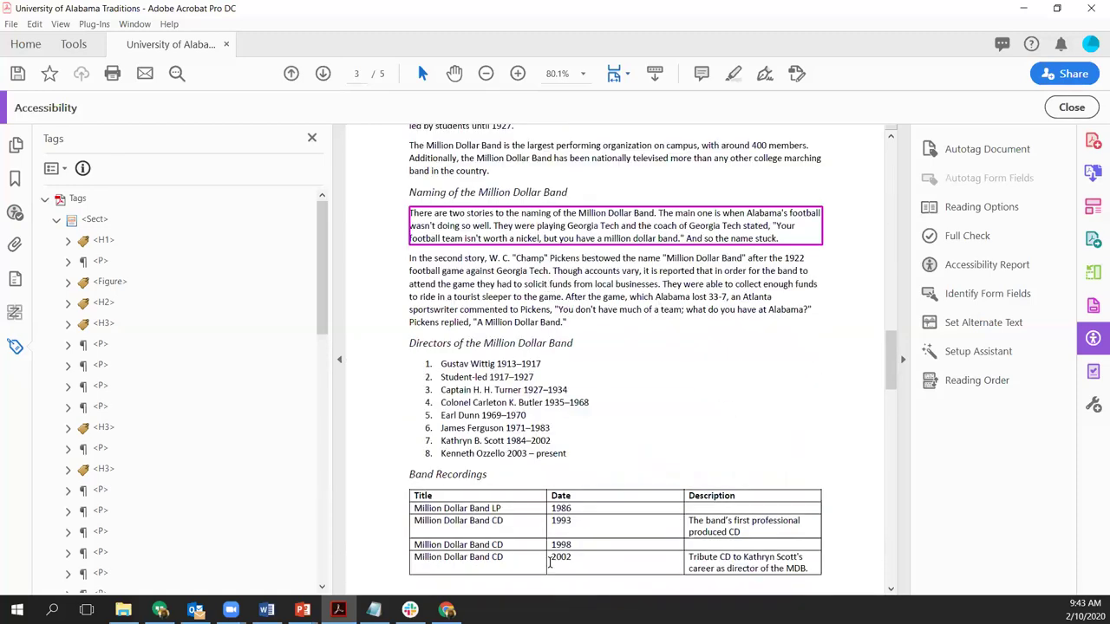
{"action": "scroll", "coordinate": [577, 314], "scroll_direction": "down", "scroll_amount": 10}
{"action": "scroll", "coordinate": [604, 418], "scroll_direction": "up", "scroll_amount": 20}
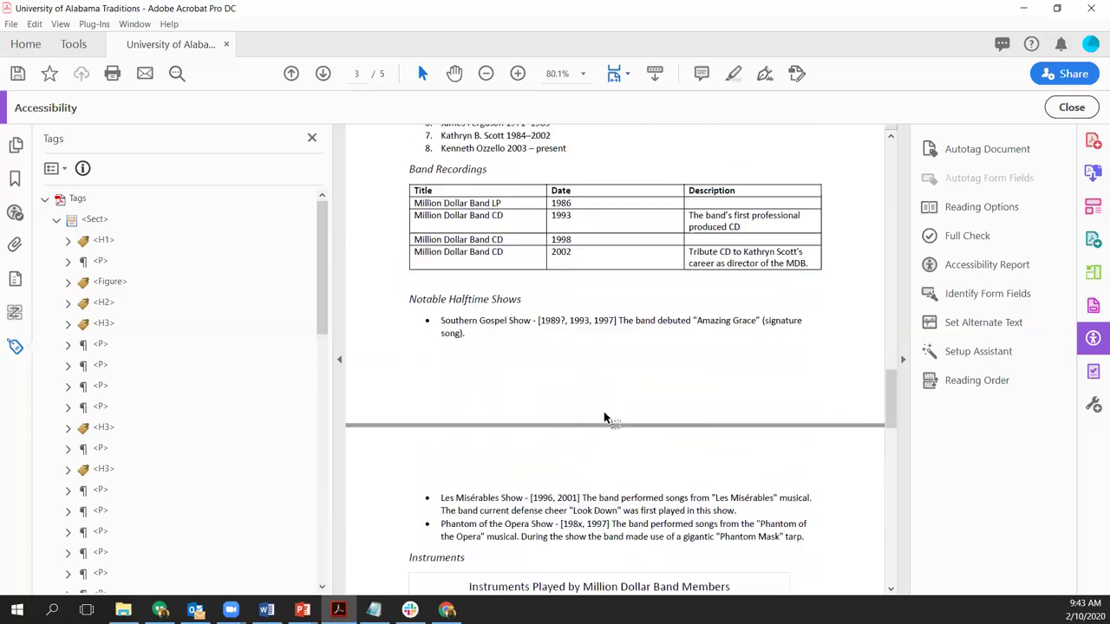
{"action": "scroll", "coordinate": [613, 409], "scroll_direction": "up", "scroll_amount": 6}
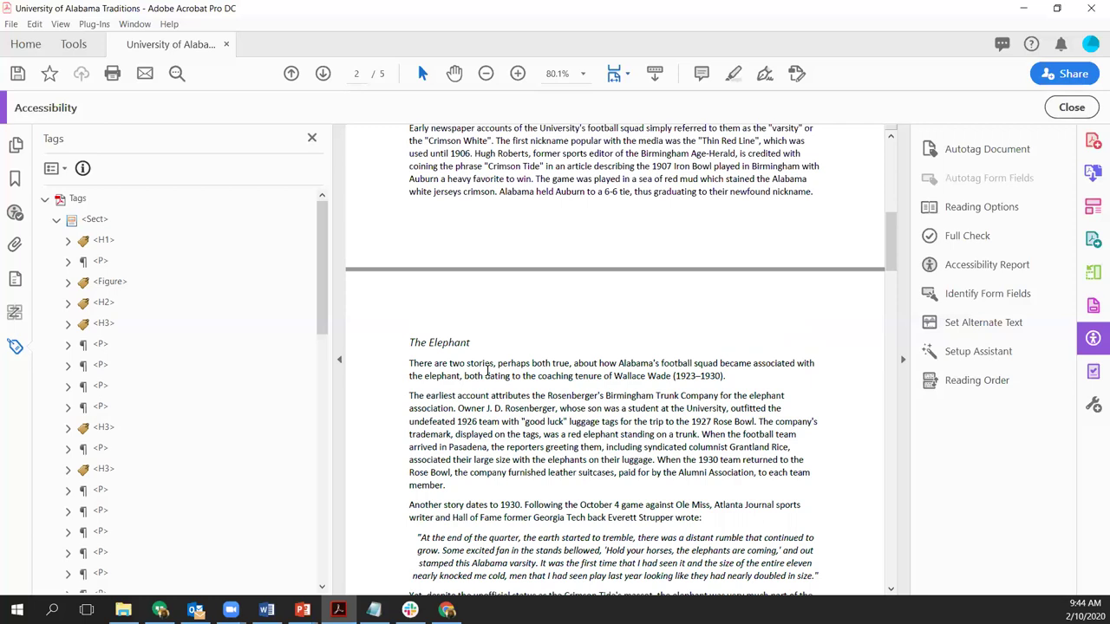
Return to the Accessibility Checker results and mark the Logical Reading Order check as Pass
{"action": "left_click", "coordinate": [15, 213]}
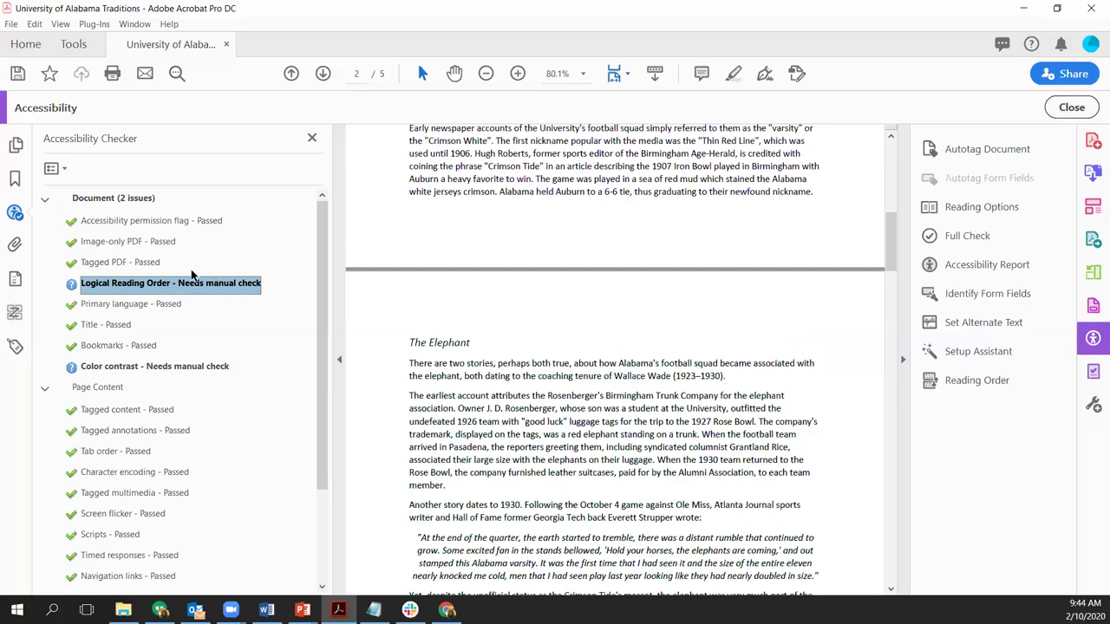
{"action": "right_click", "coordinate": [145, 284]}
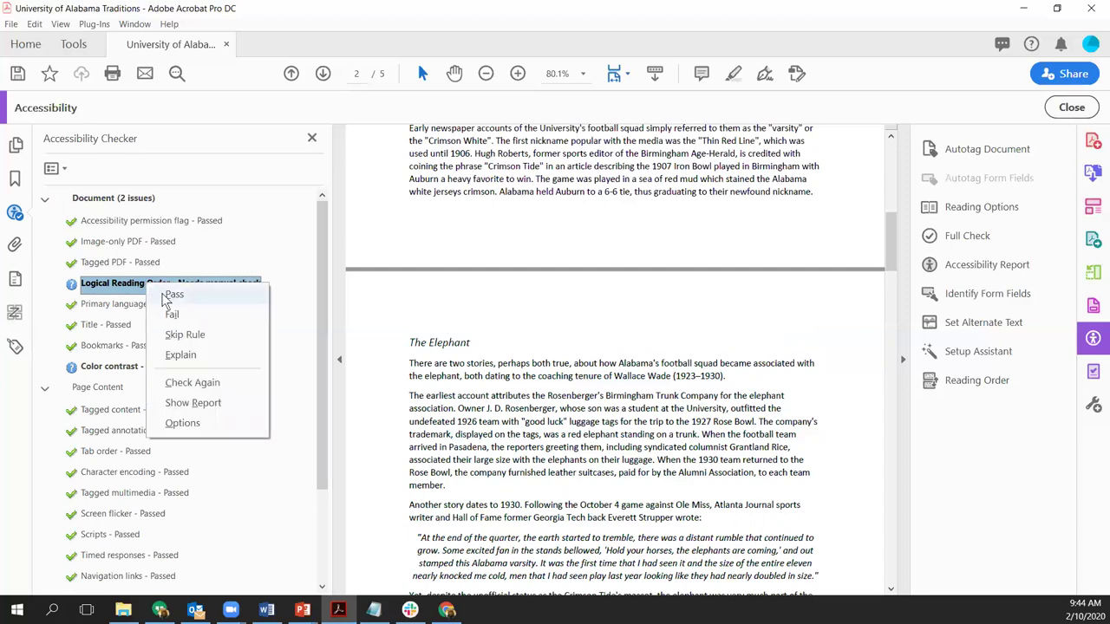
{"action": "left_click", "coordinate": [169, 296]}
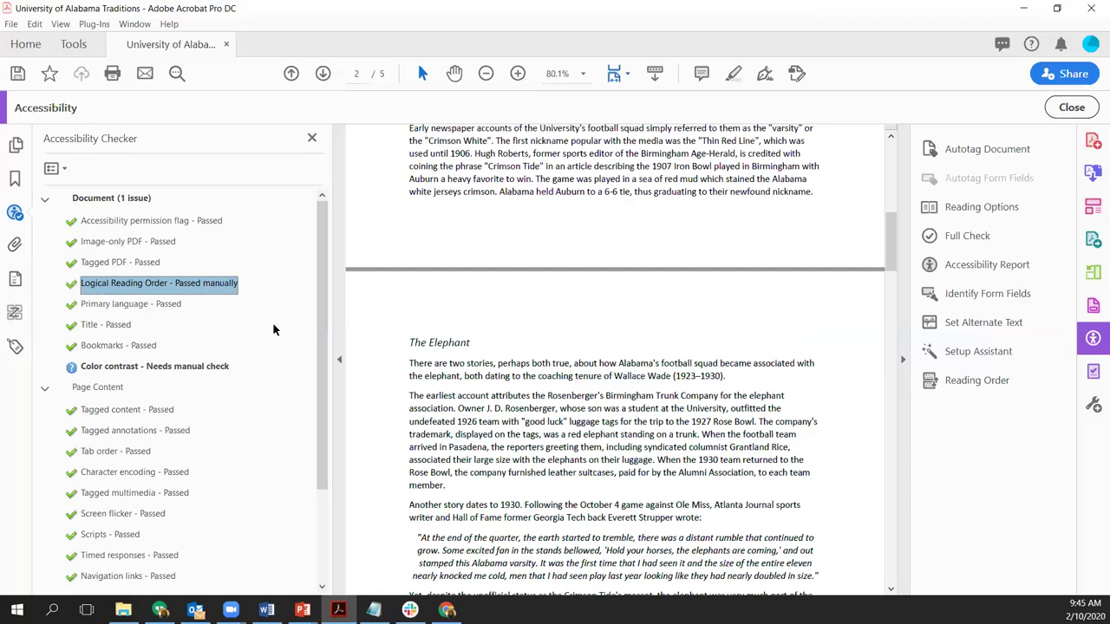
Switch to the PowerPoint slideshow, review the WebAIM Color Contrast Checker slide, and return to the PDF in Acrobat
{"action": "scroll", "coordinate": [217, 317], "scroll_direction": "down", "scroll_amount": 1}
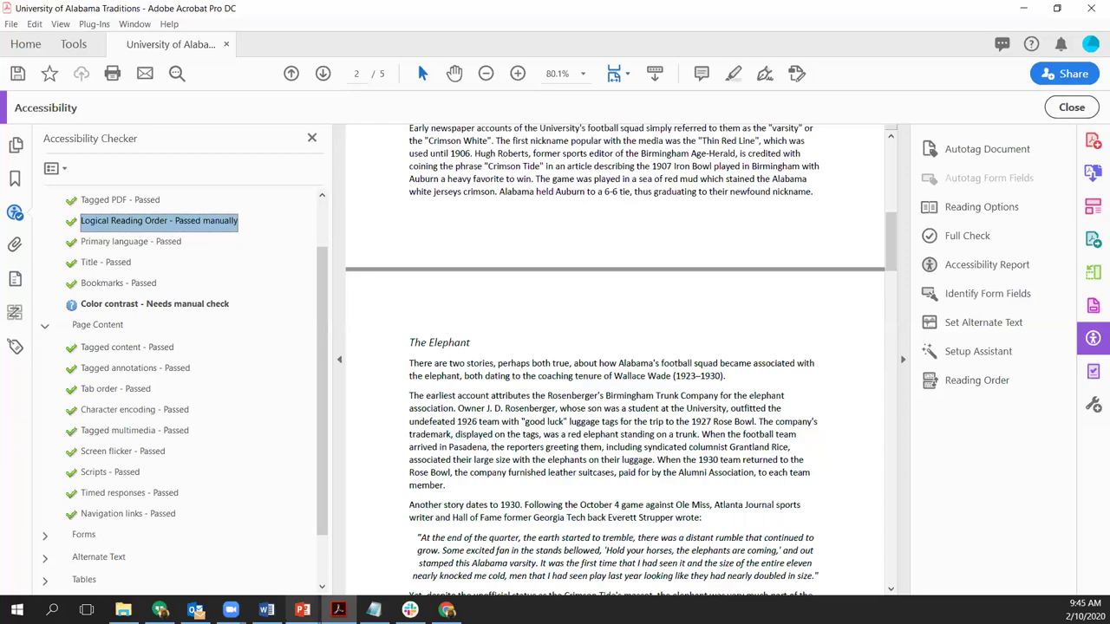
{"action": "left_click", "coordinate": [302, 610]}
{"action": "left_click", "coordinate": [381, 546]}
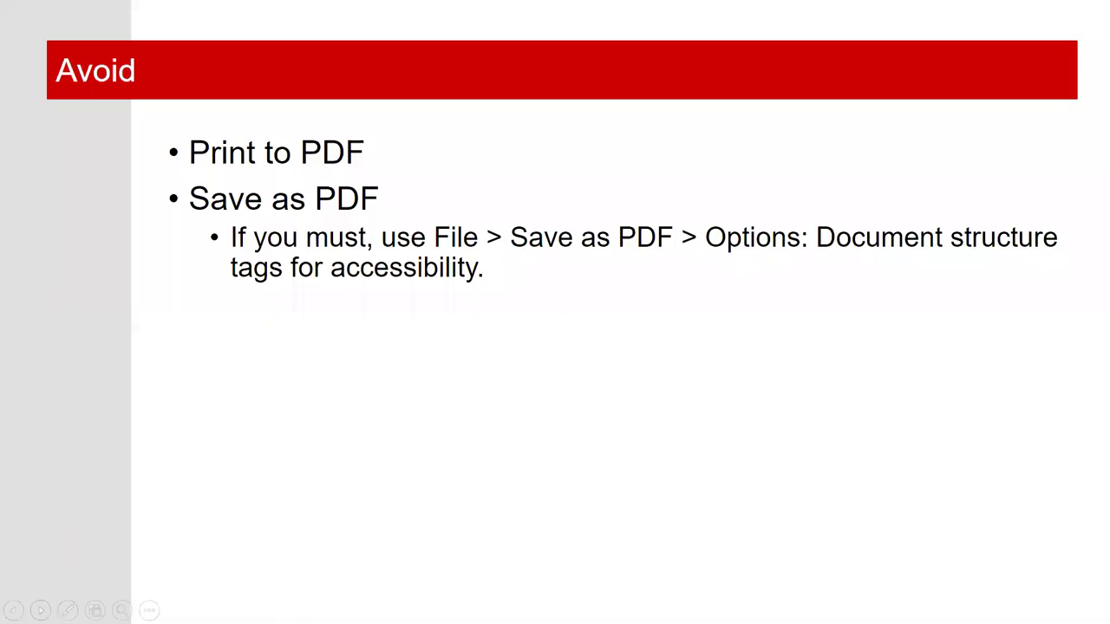
{"action": "key", "text": "Right"}
{"action": "key", "text": "Right"}
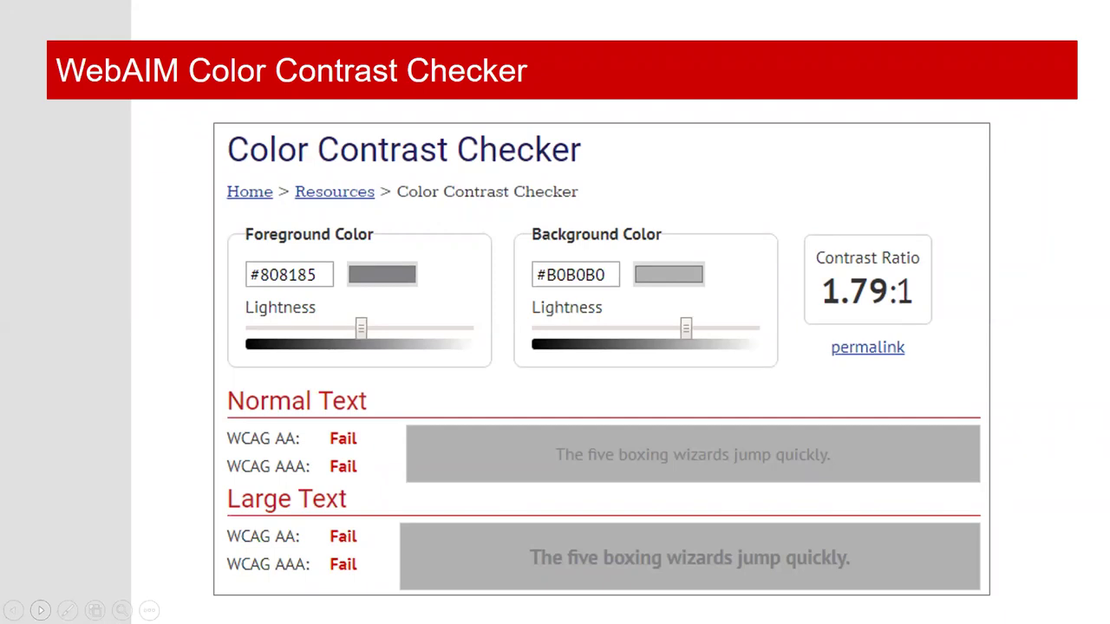
{"action": "key", "text": "Right"}
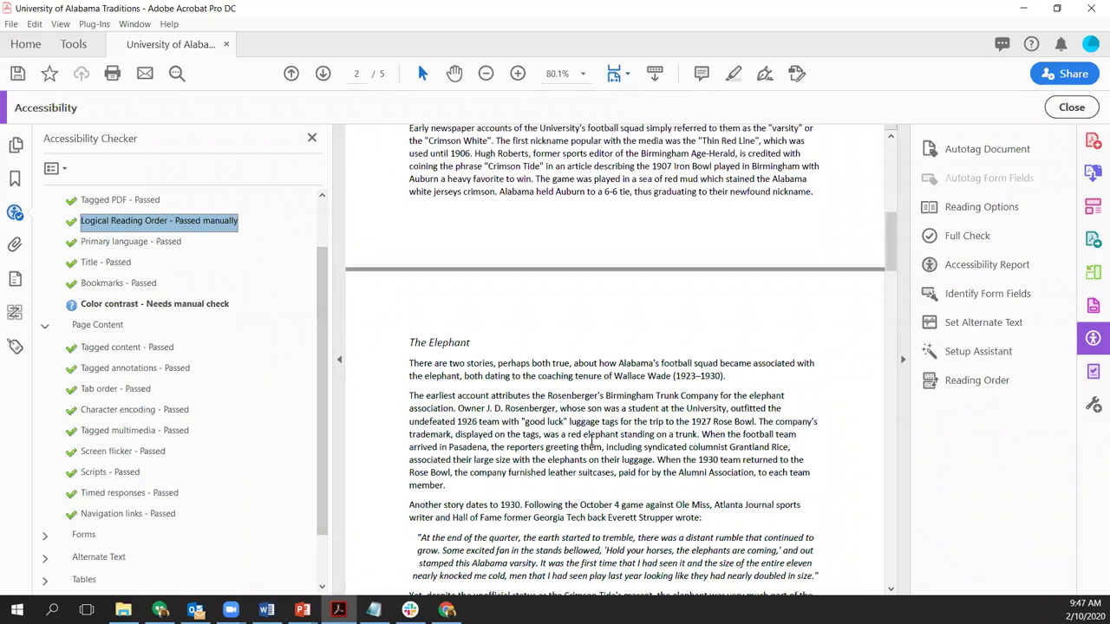
Check the text colors on the PDF's first page and mark the Color contrast check as Pass
{"action": "scroll", "coordinate": [593, 439], "scroll_direction": "up", "scroll_amount": 3}
{"action": "scroll", "coordinate": [594, 439], "scroll_direction": "up", "scroll_amount": 4}
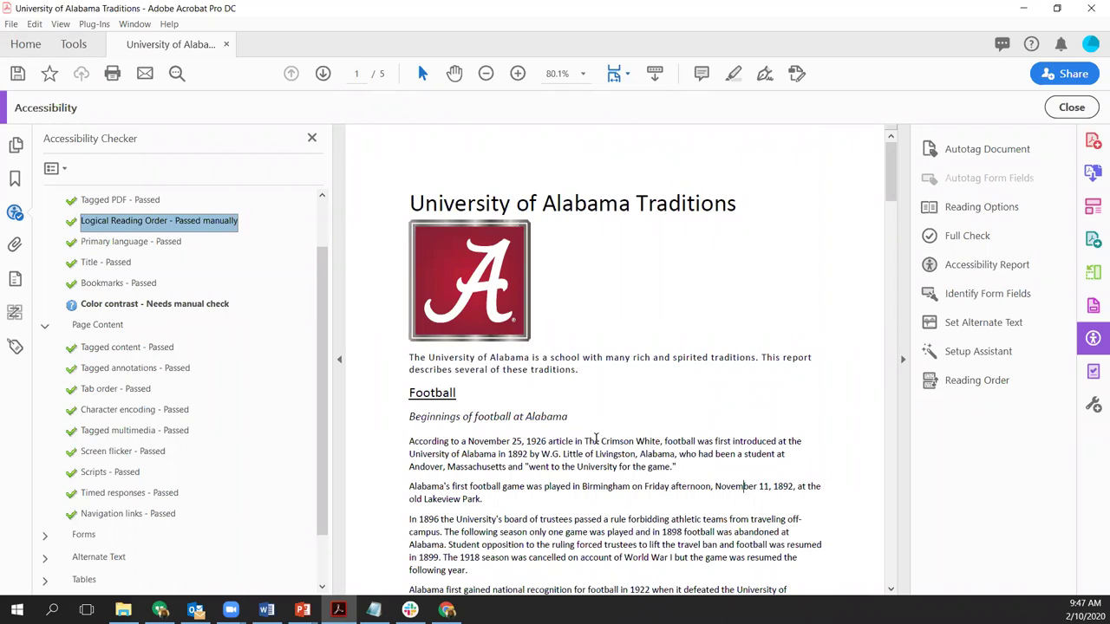
{"action": "right_click", "coordinate": [164, 314]}
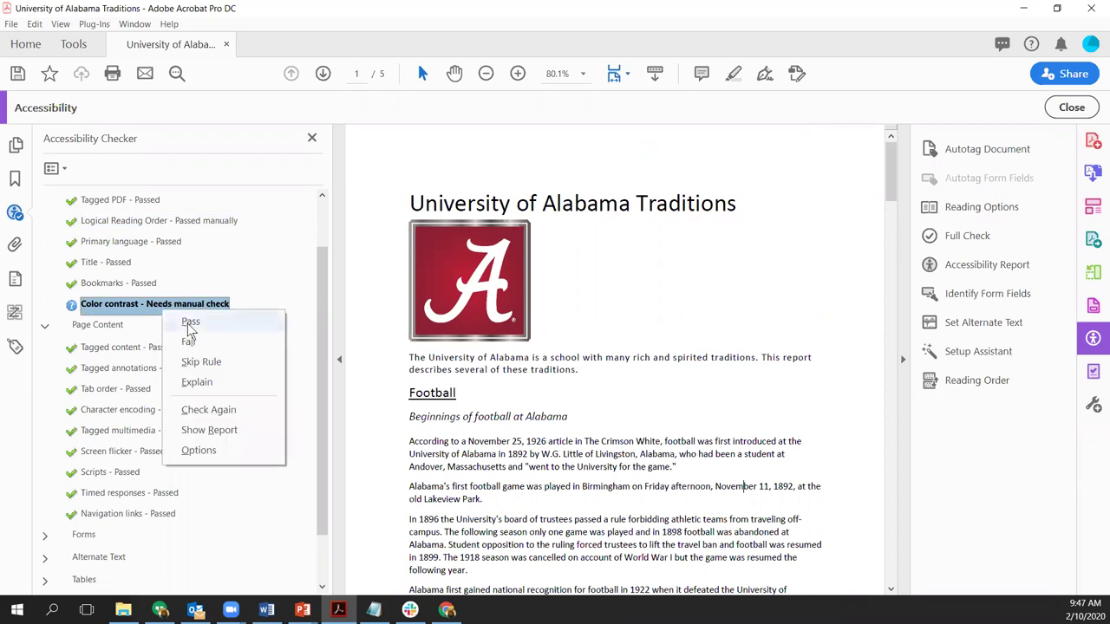
{"action": "left_click", "coordinate": [190, 325]}
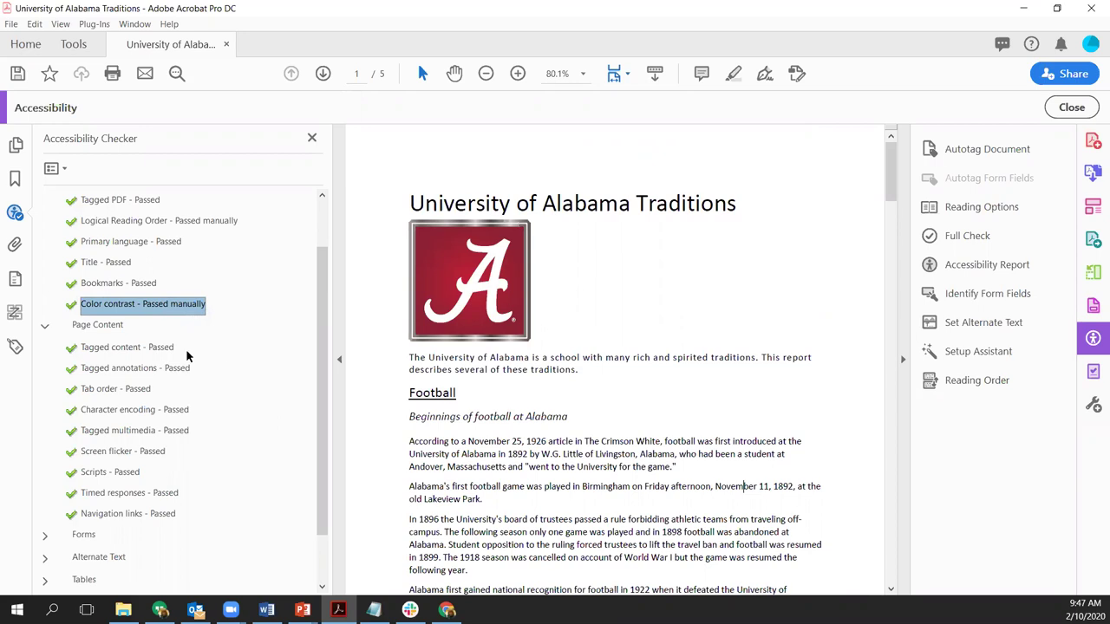
{"action": "scroll", "coordinate": [341, 287], "scroll_direction": "up", "scroll_amount": 1}
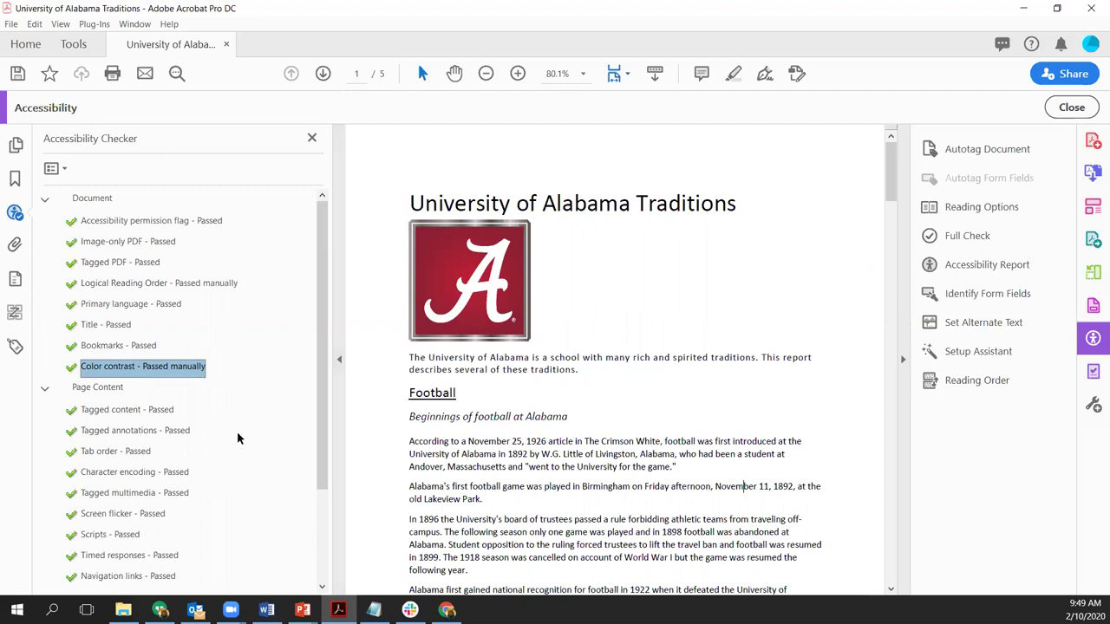
Switch to the Creating Accessible PDFs with Adobe Acrobat Pro DC folder in File Explorer and open the Scanned Document PDF
{"action": "mouse_move", "coordinate": [122, 609]}
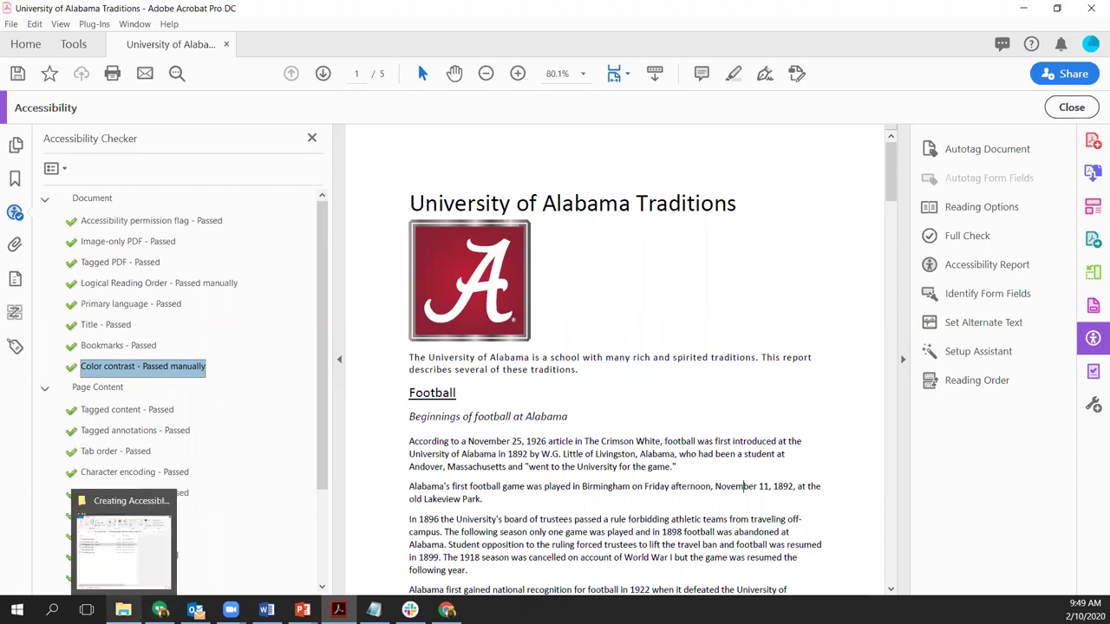
{"action": "left_click", "coordinate": [123, 542]}
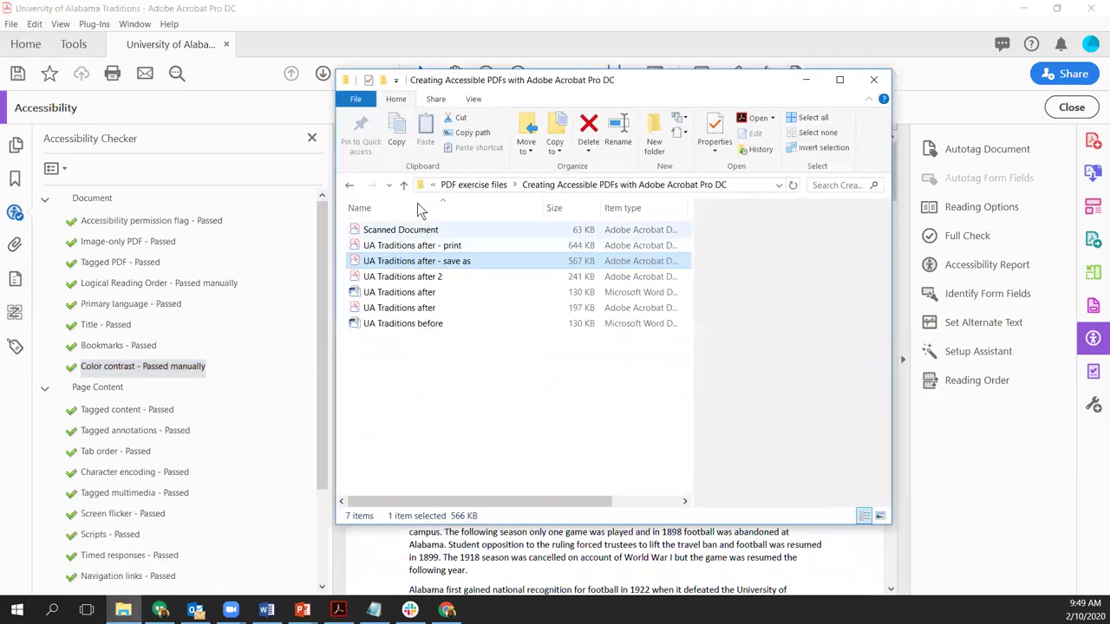
{"action": "left_click", "coordinate": [413, 233]}
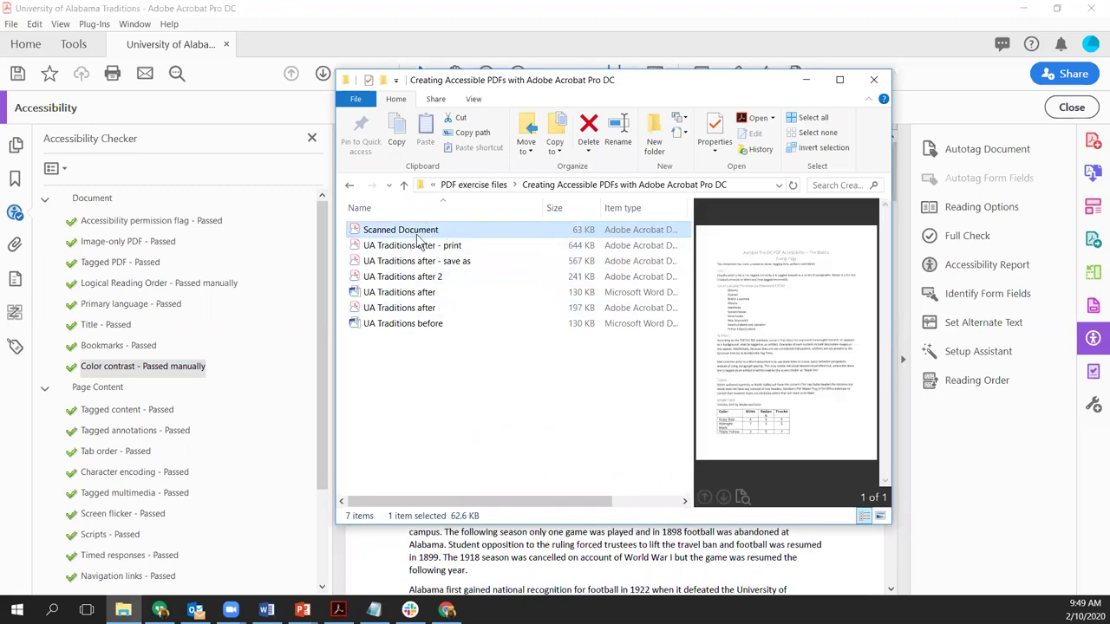
{"action": "double_click", "coordinate": [424, 239]}
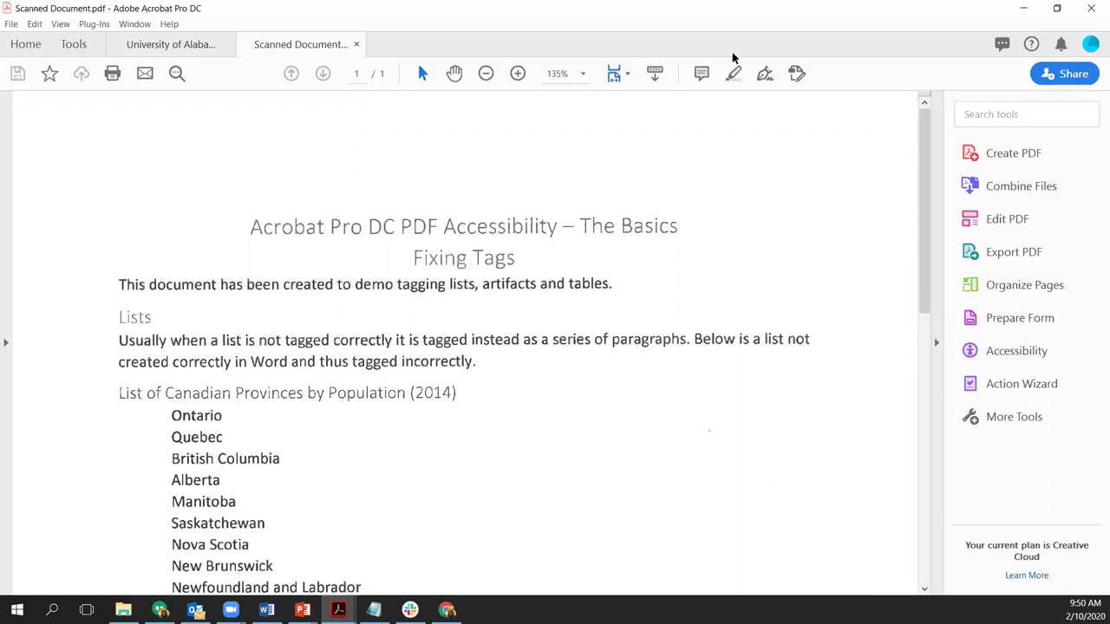
Save a copy of the scanned PDF in the same folder as "Scanned Document working"
{"action": "left_click", "coordinate": [11, 25]}
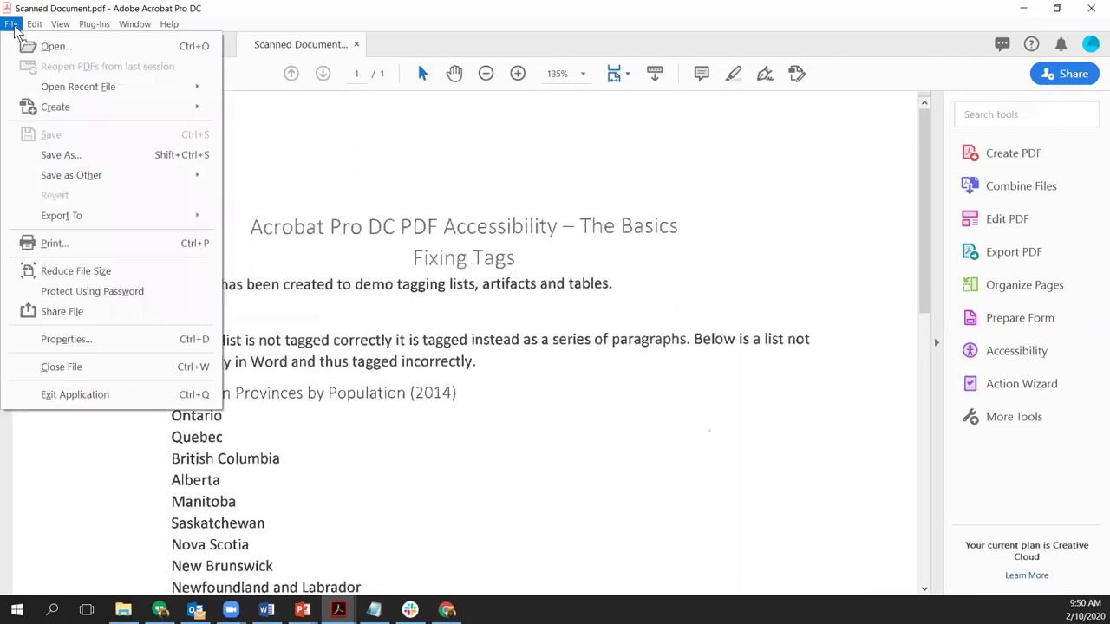
{"action": "left_click", "coordinate": [70, 155]}
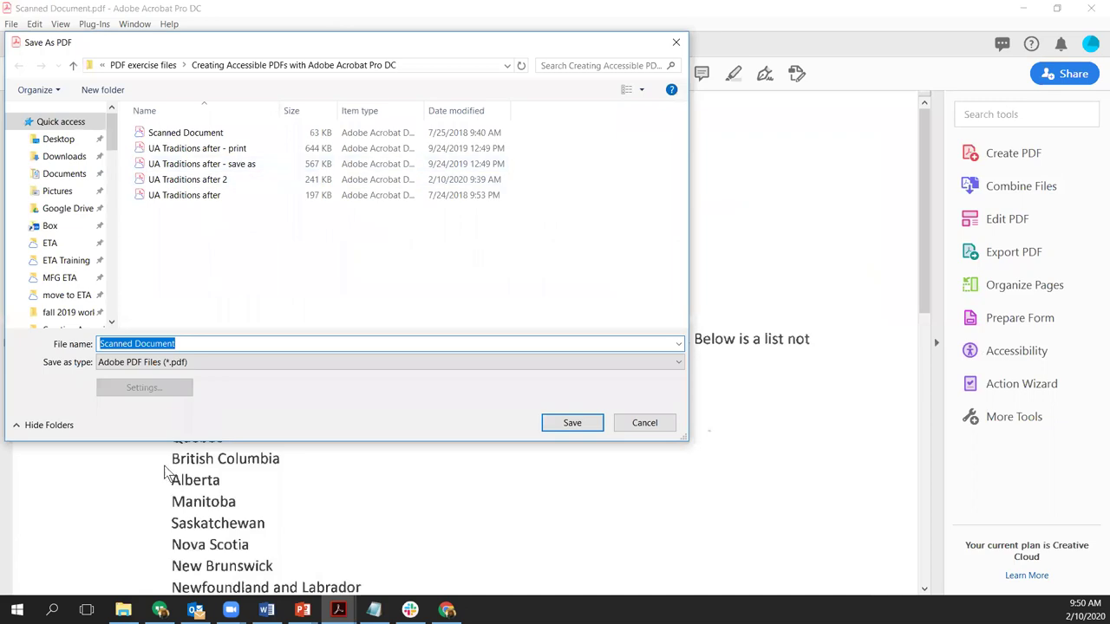
{"action": "left_click", "coordinate": [190, 343]}
{"action": "type", "text": "wo"}
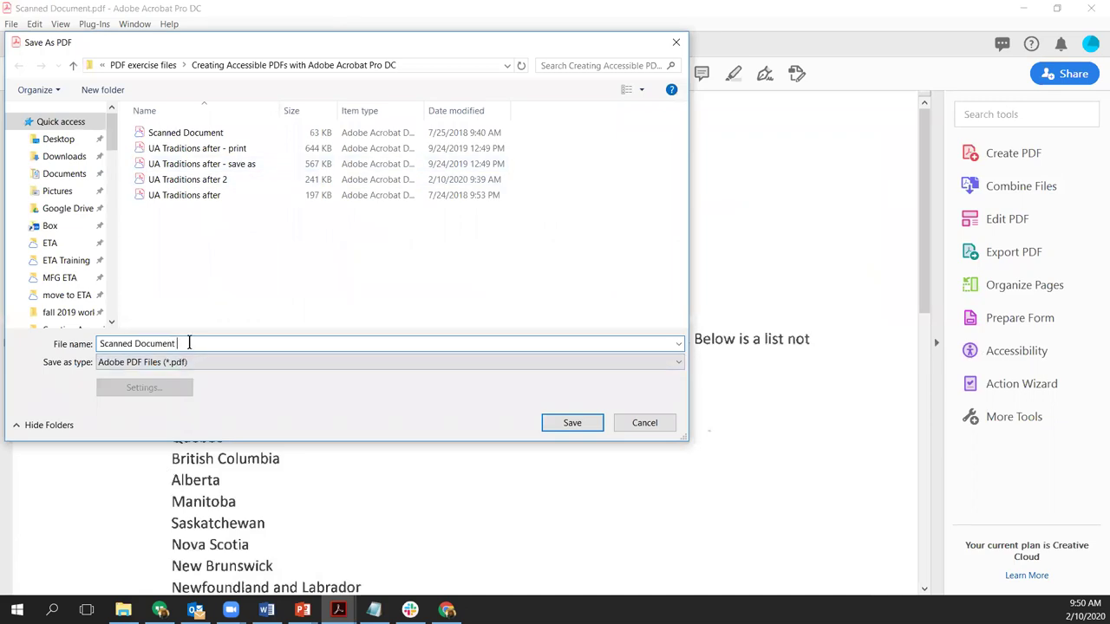
{"action": "type", "text": "rking"}
{"action": "left_click", "coordinate": [571, 424]}
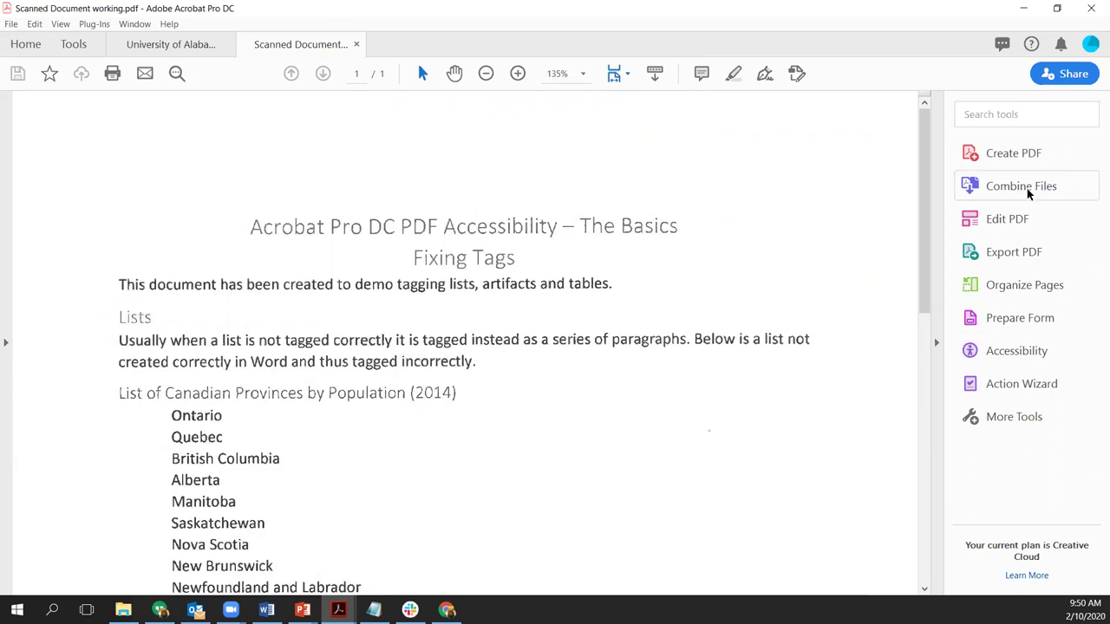
Start the Action Wizard's Make Accessible action on the working copy of the scanned document
{"action": "left_click", "coordinate": [1027, 390]}
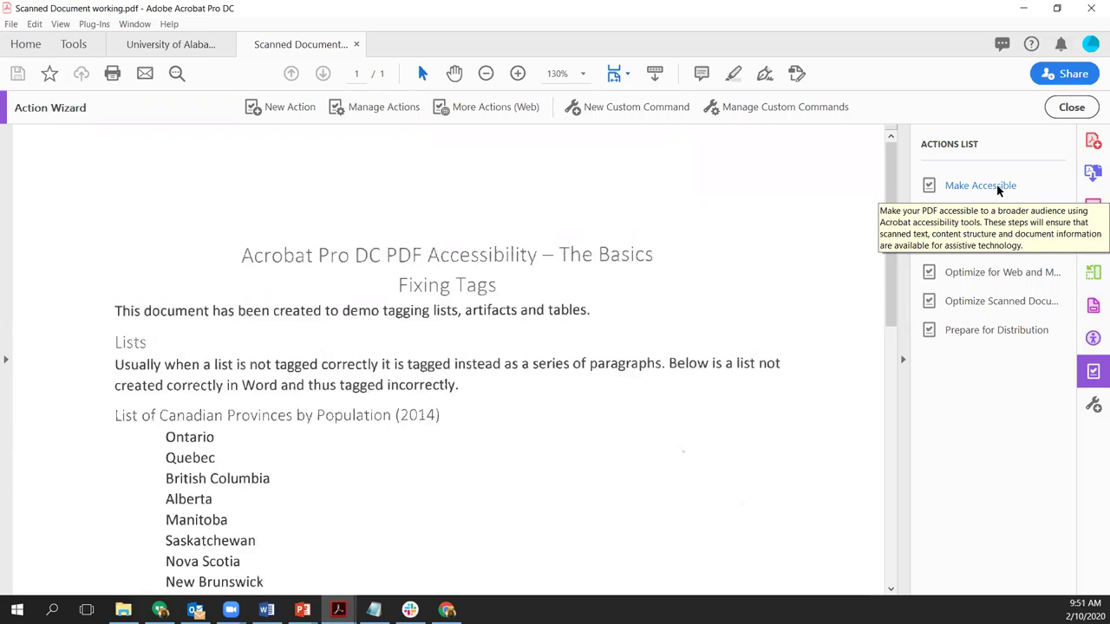
{"action": "left_click", "coordinate": [998, 187]}
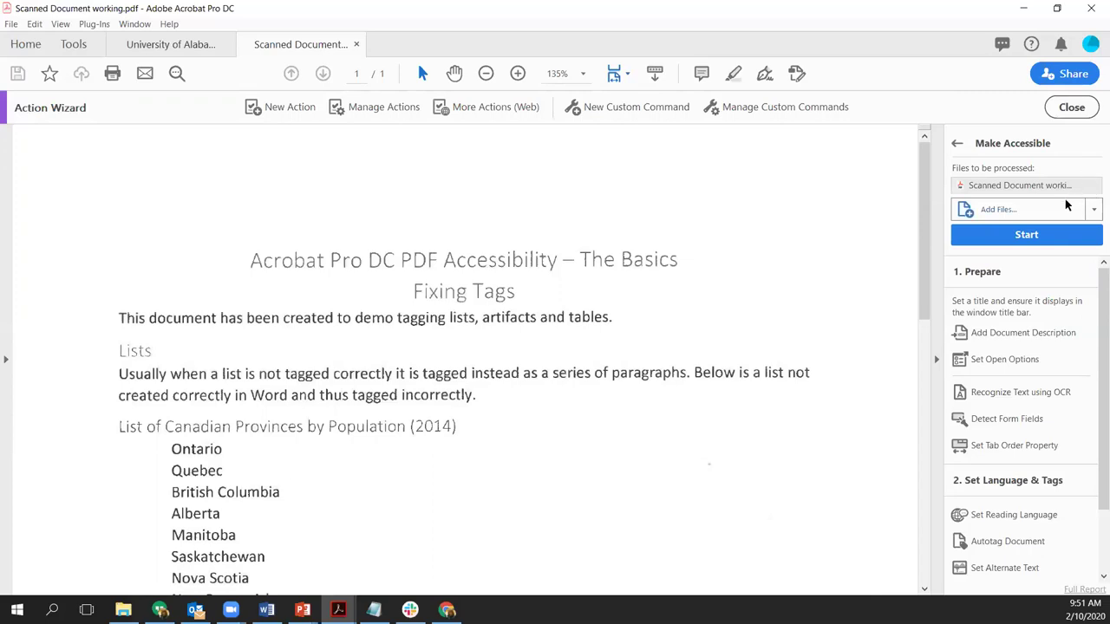
{"action": "left_click", "coordinate": [1041, 236]}
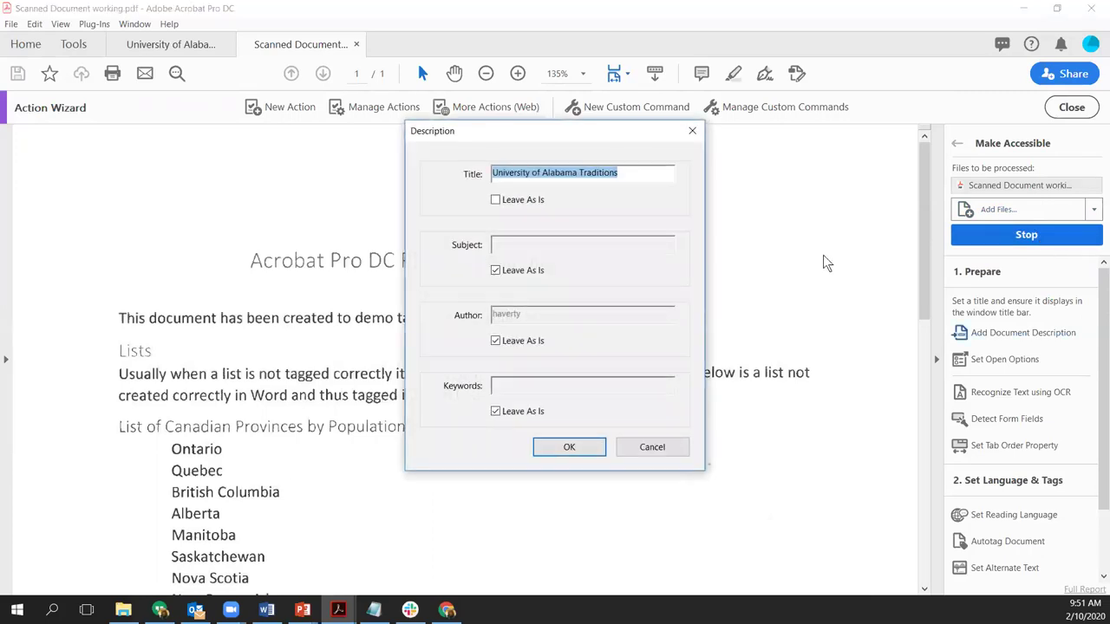
Replace the document description's title with "Acrobat Pro DC PDF Accessibility" and accept the description
{"action": "left_click", "coordinate": [587, 173]}
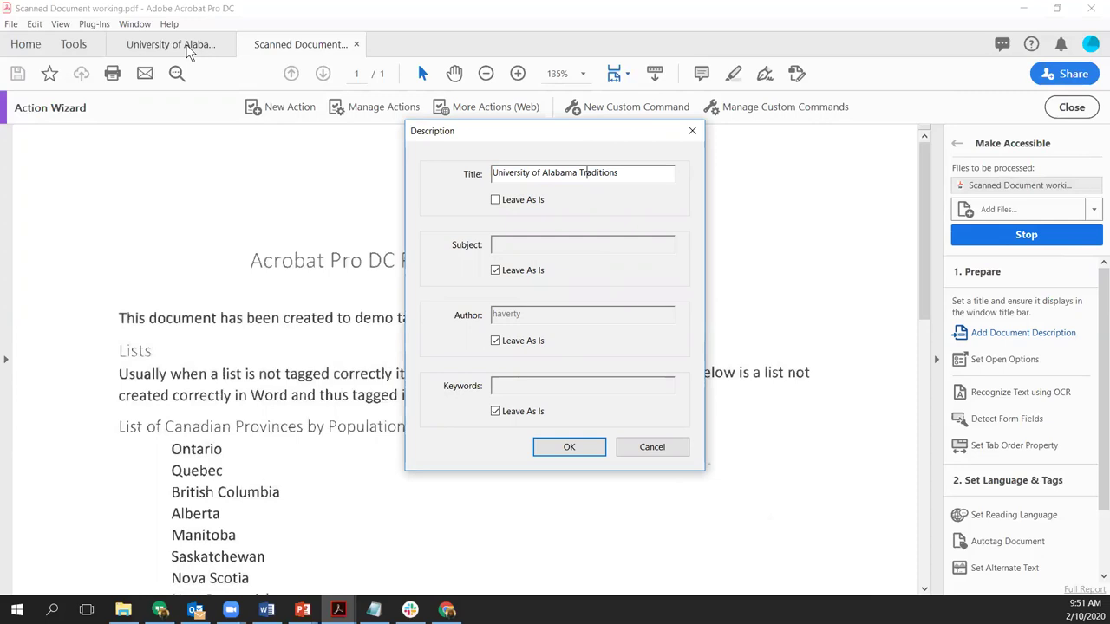
{"action": "left_click_drag", "start_coordinate": [640, 171], "coordinate": [175, 104]}
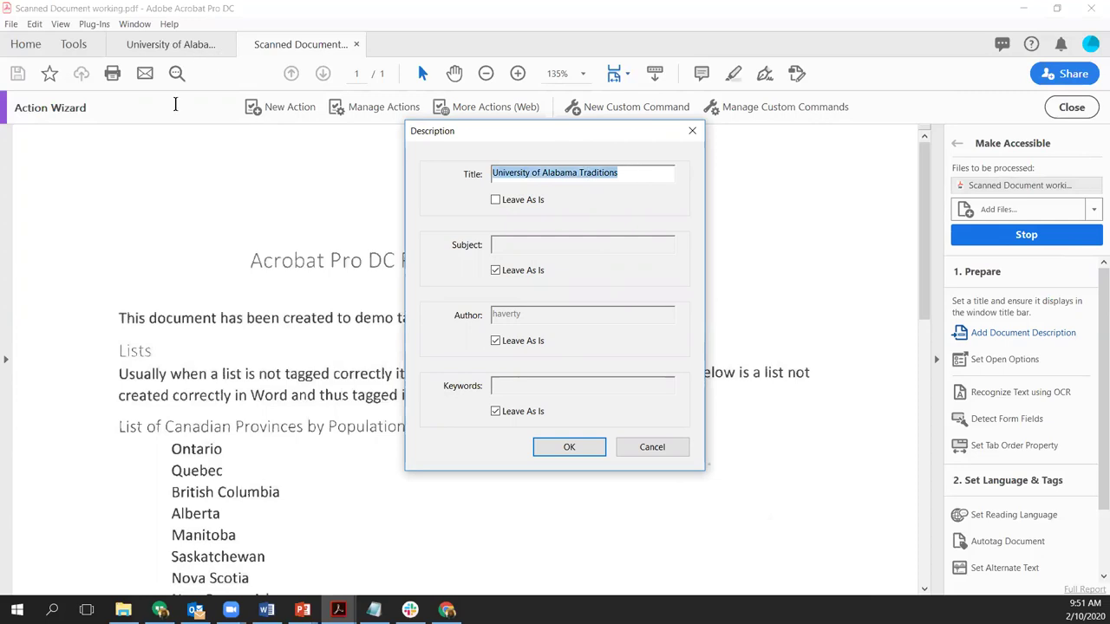
{"action": "key", "text": "BackSpace"}
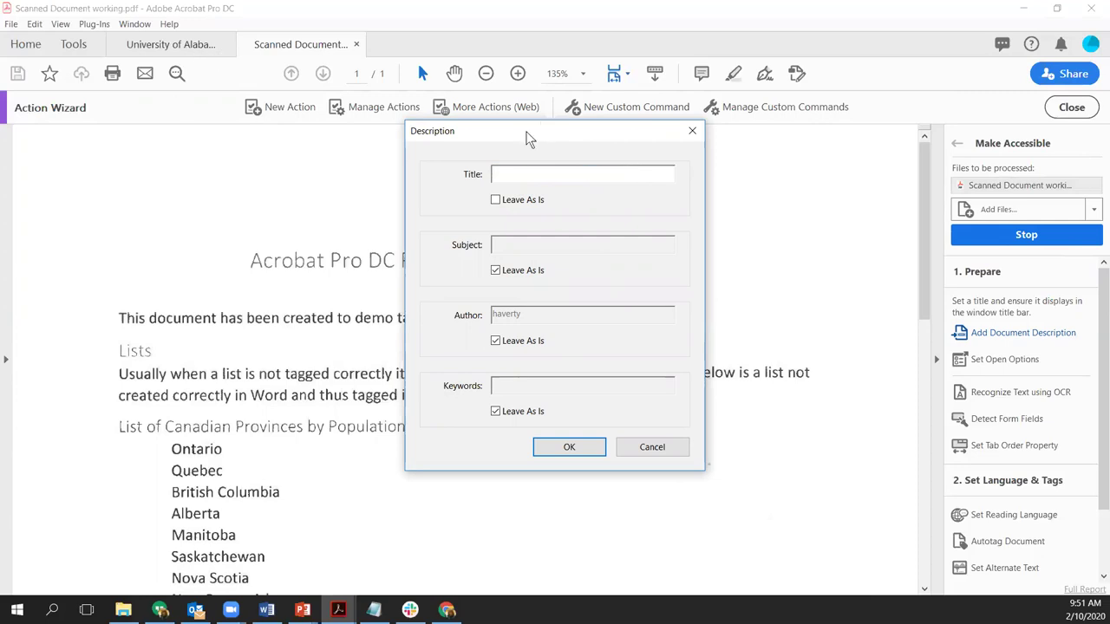
{"action": "left_click_drag", "start_coordinate": [529, 137], "coordinate": [832, 158]}
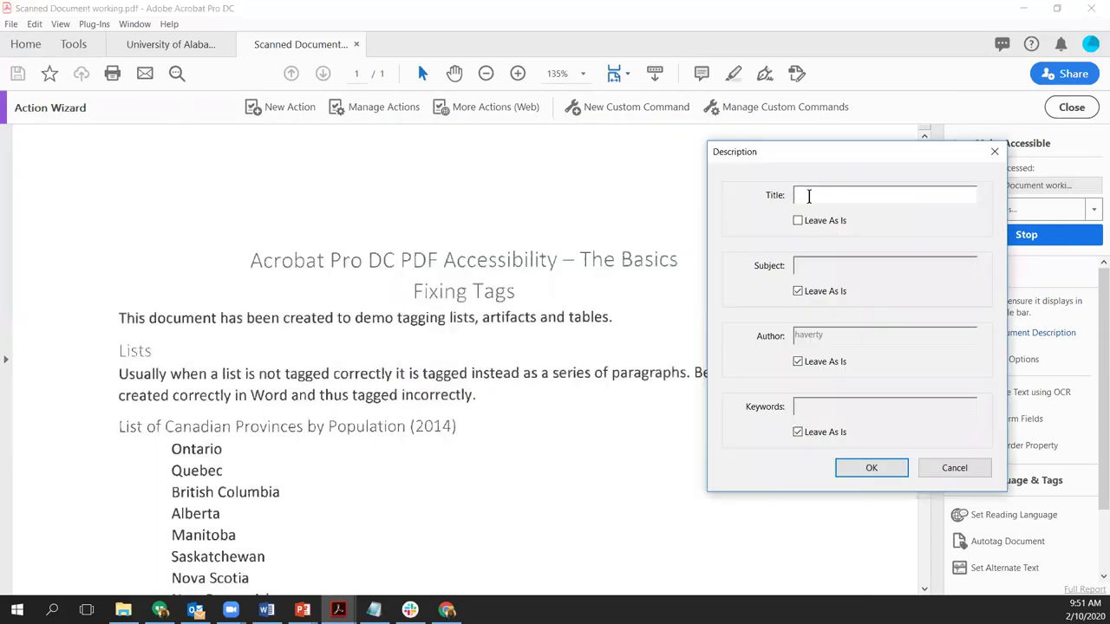
{"action": "type", "text": "Acrobat Pro DC PDF"}
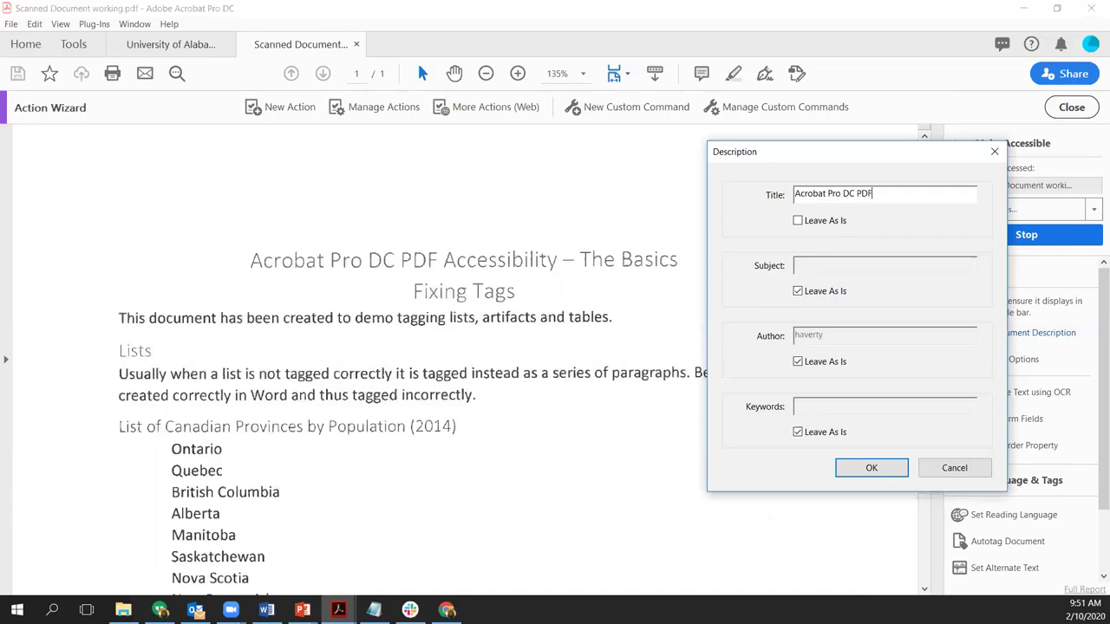
{"action": "type", "text": " Accessibility"}
{"action": "left_click", "coordinate": [873, 468]}
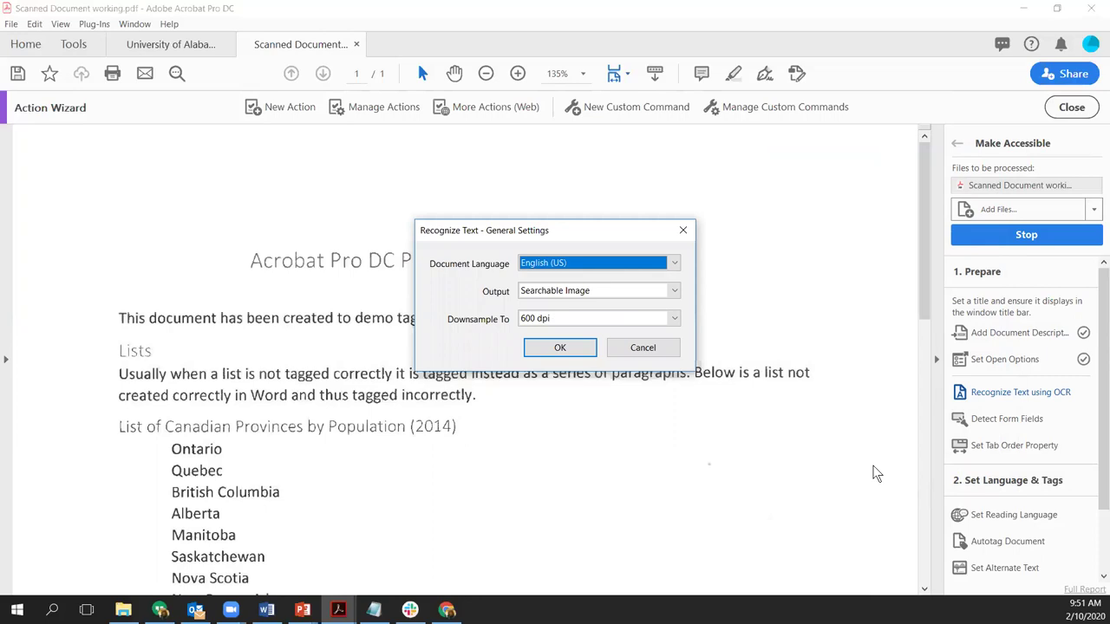
Run text recognition on the scan with the output set to Editable Text and Images
{"action": "left_click_drag", "start_coordinate": [513, 227], "coordinate": [596, 170]}
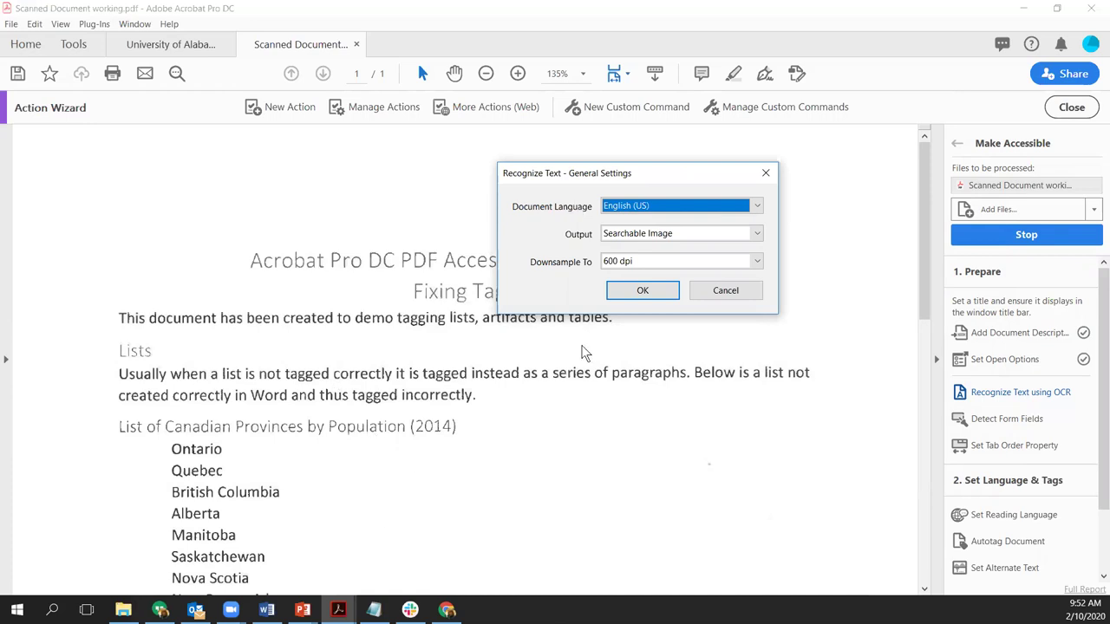
{"action": "left_click", "coordinate": [755, 234]}
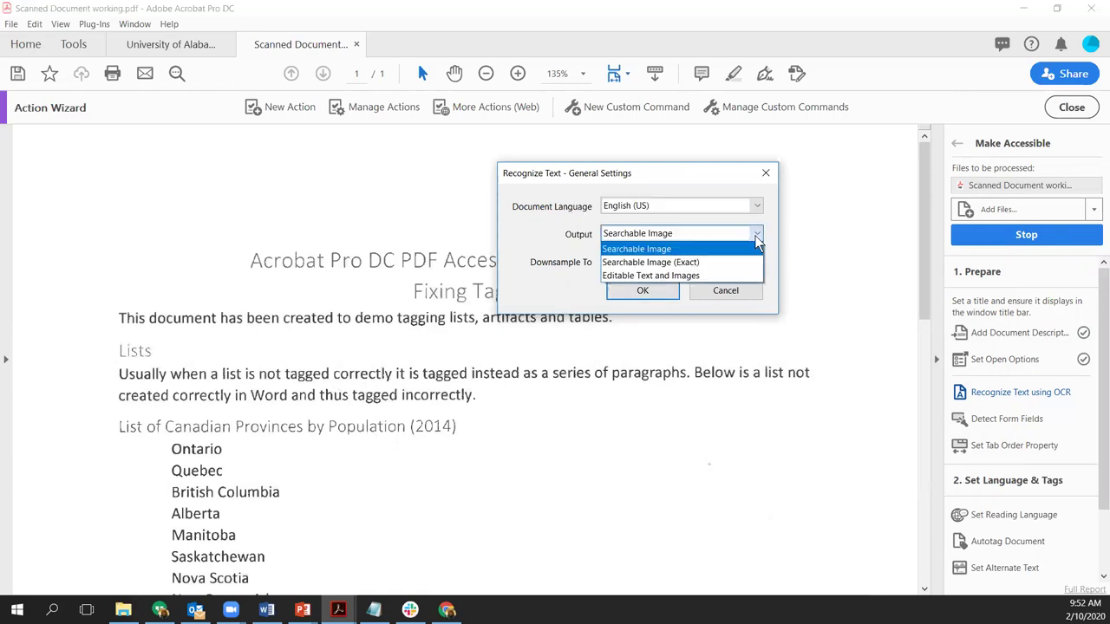
{"action": "left_click", "coordinate": [688, 276]}
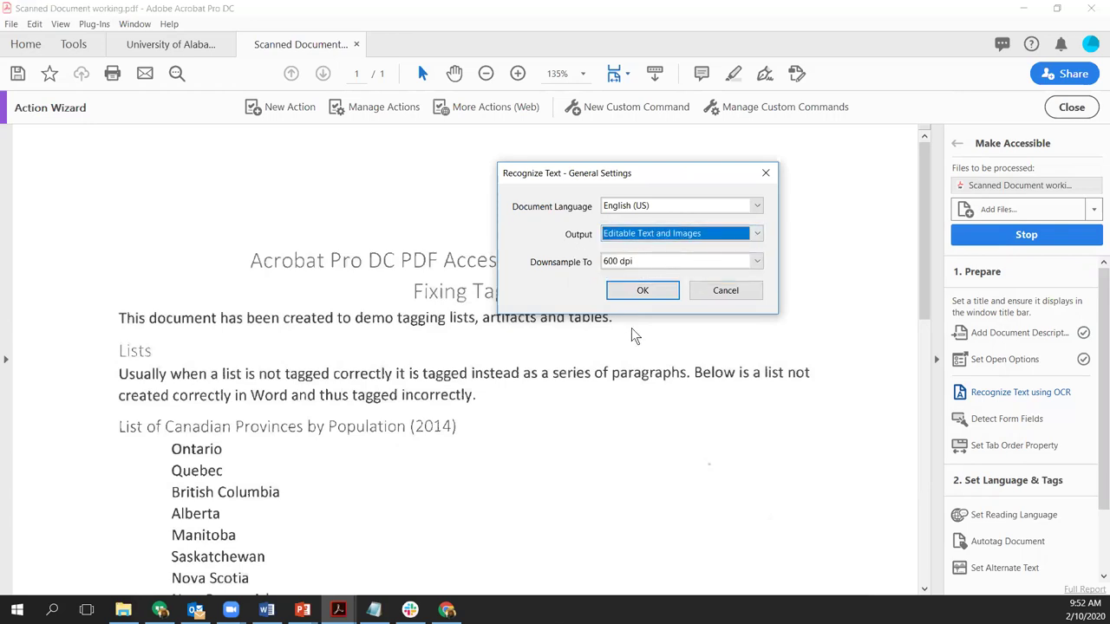
{"action": "left_click", "coordinate": [647, 289]}
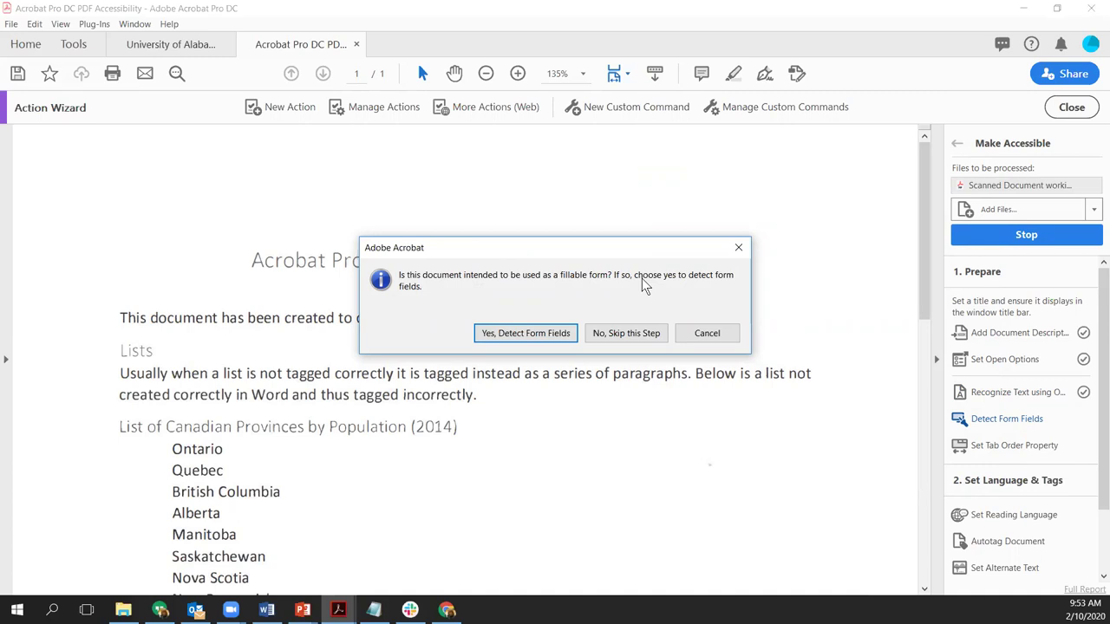
Skip form field detection and set the reading language to English
{"action": "left_click", "coordinate": [653, 334]}
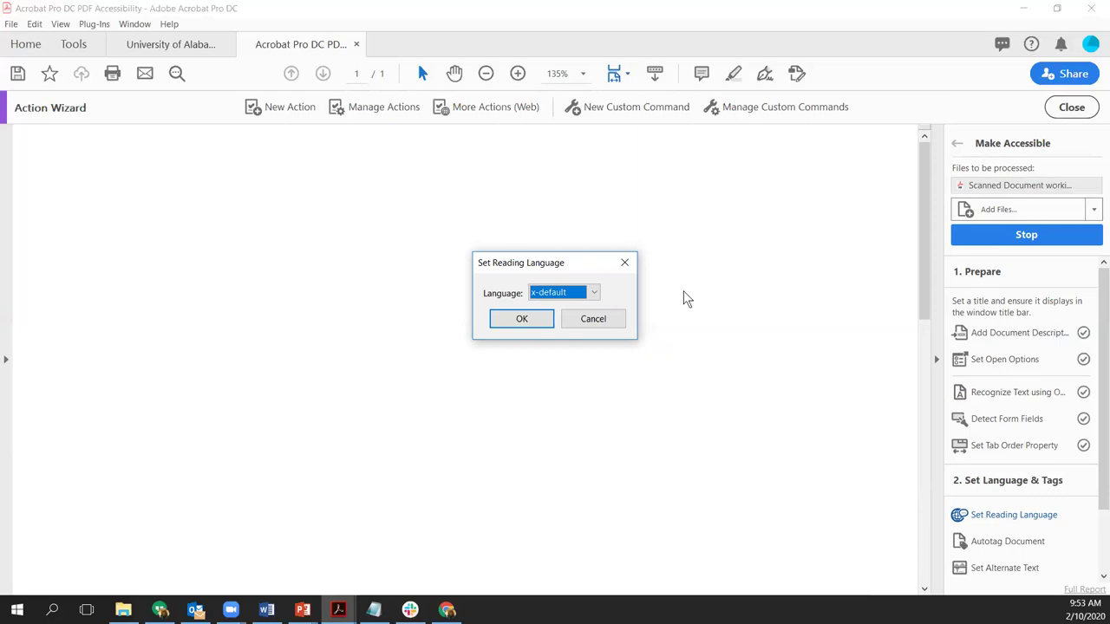
{"action": "left_click", "coordinate": [595, 298]}
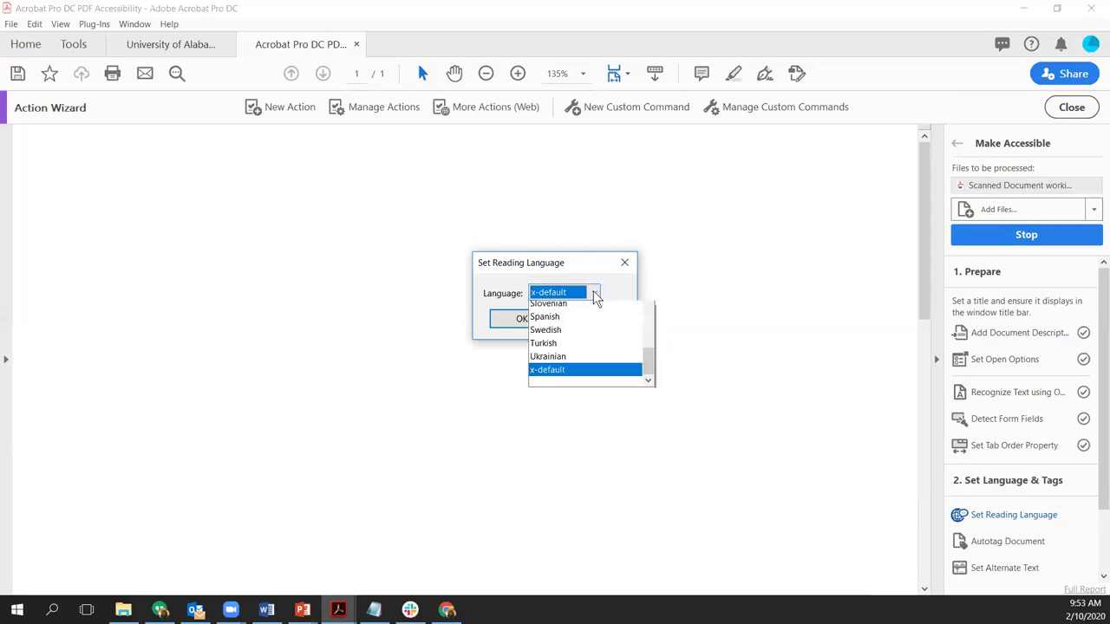
{"action": "left_click_drag", "start_coordinate": [647, 400], "coordinate": [647, 338]}
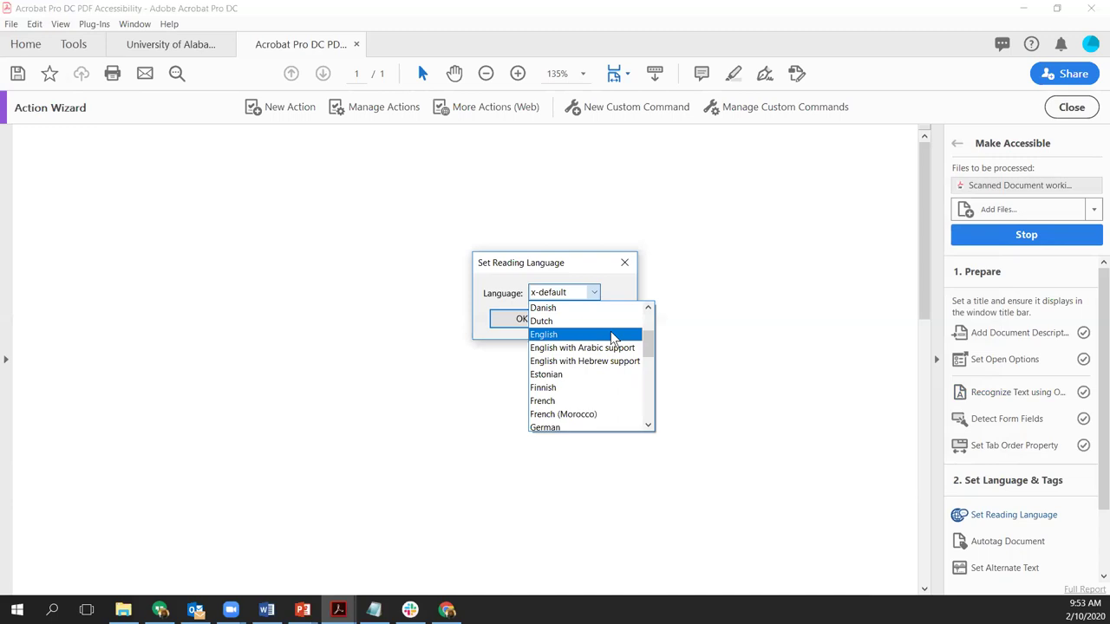
{"action": "left_click", "coordinate": [559, 339]}
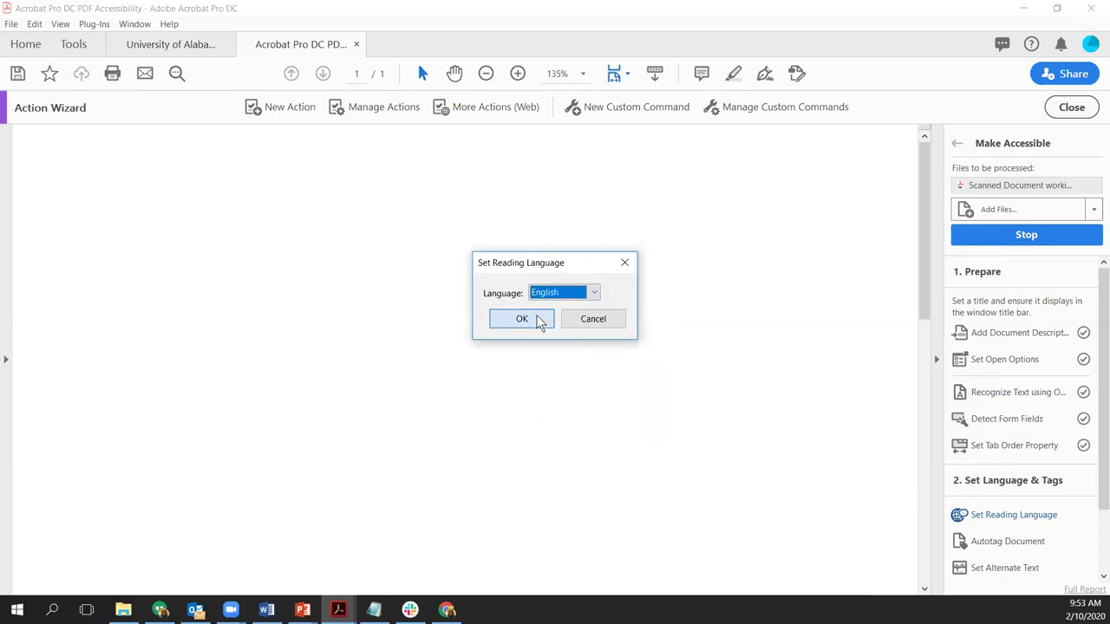
{"action": "left_click", "coordinate": [522, 319]}
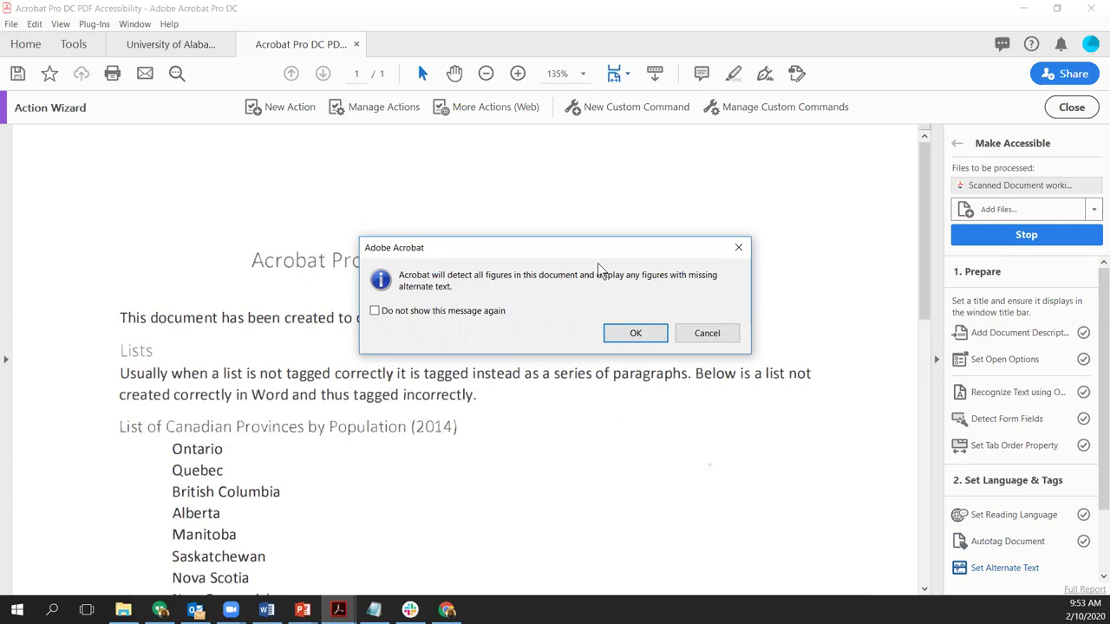
Run the detection of figures with missing alternate text and start the accessibility check on all pages
{"action": "left_click", "coordinate": [646, 338]}
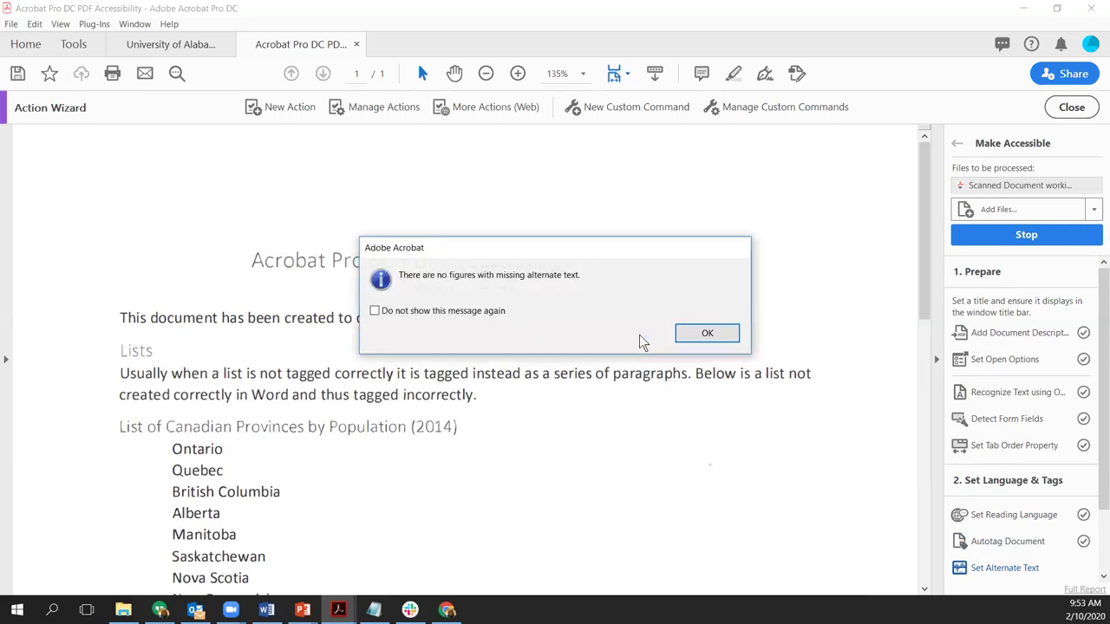
{"action": "left_click", "coordinate": [728, 334]}
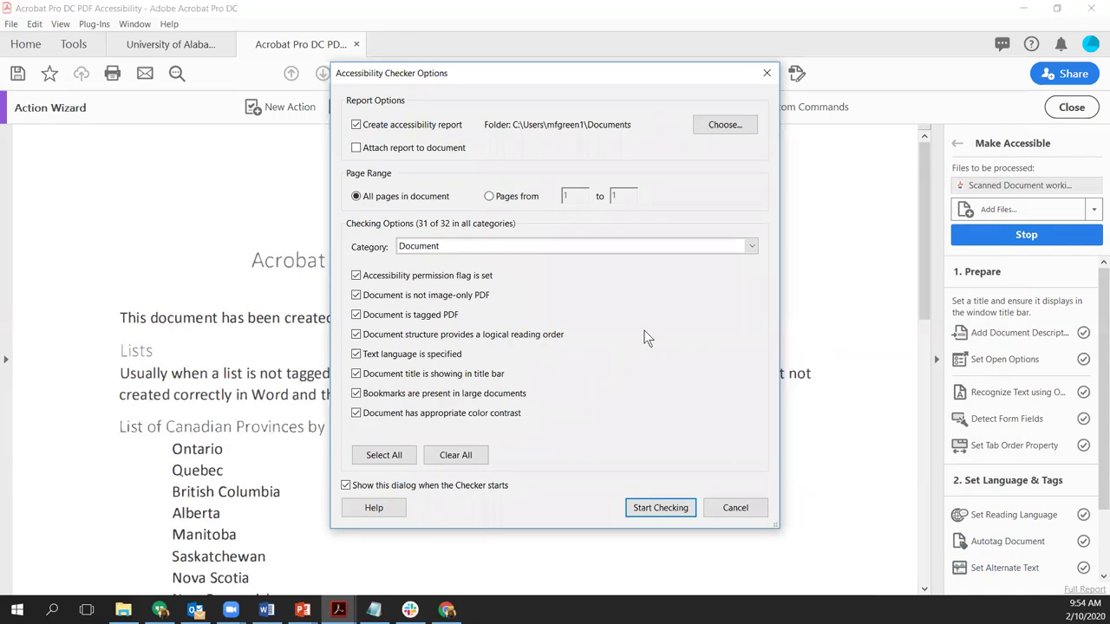
{"action": "left_click", "coordinate": [661, 508]}
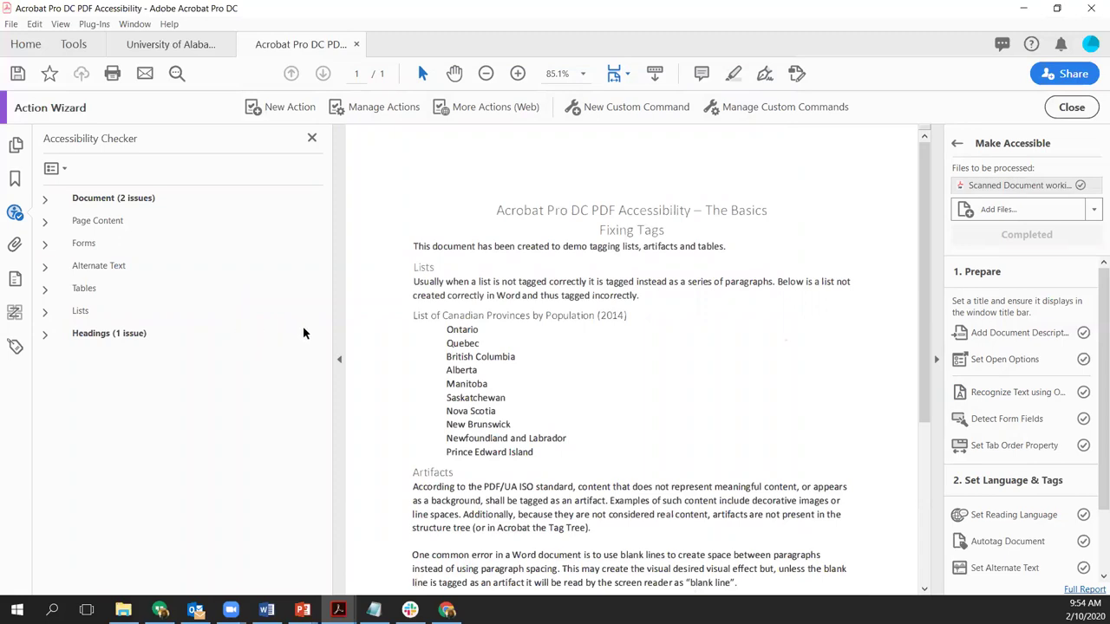
Review the Document and Headings check results, read Adobe's explanation of the failed Appropriate nesting element, and return to the scanned PDF
{"action": "left_click", "coordinate": [44, 199]}
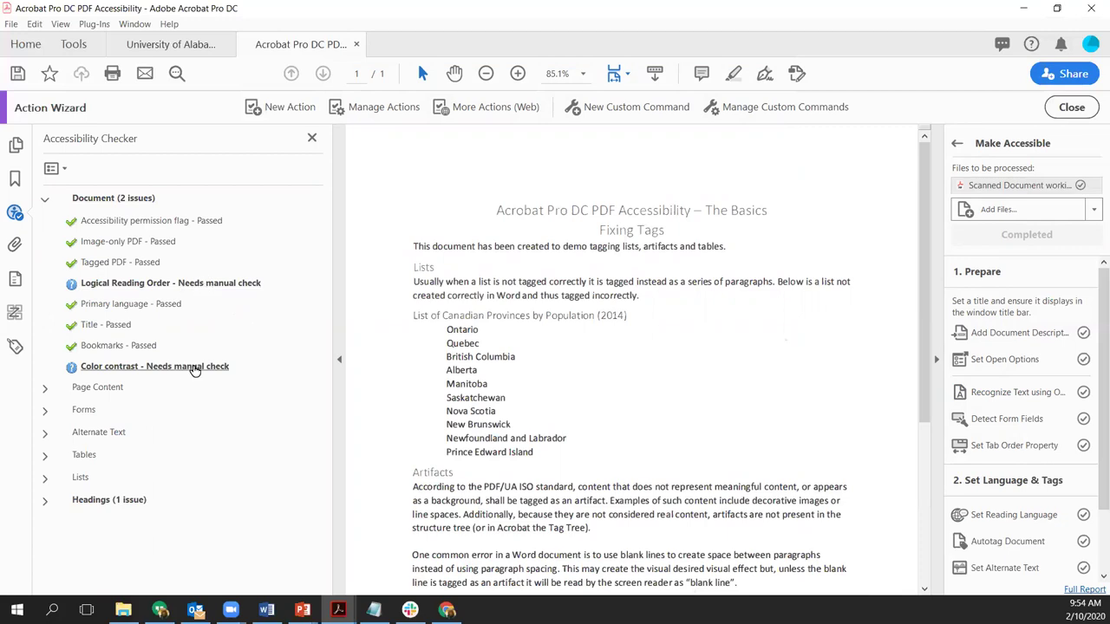
{"action": "left_click", "coordinate": [44, 503]}
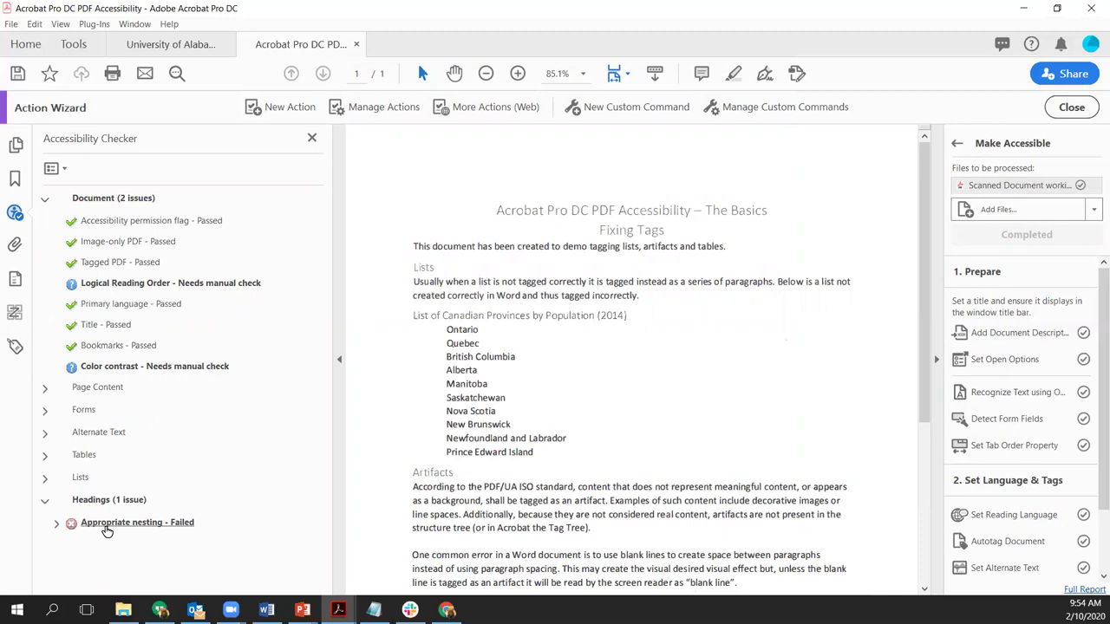
{"action": "left_click", "coordinate": [58, 525]}
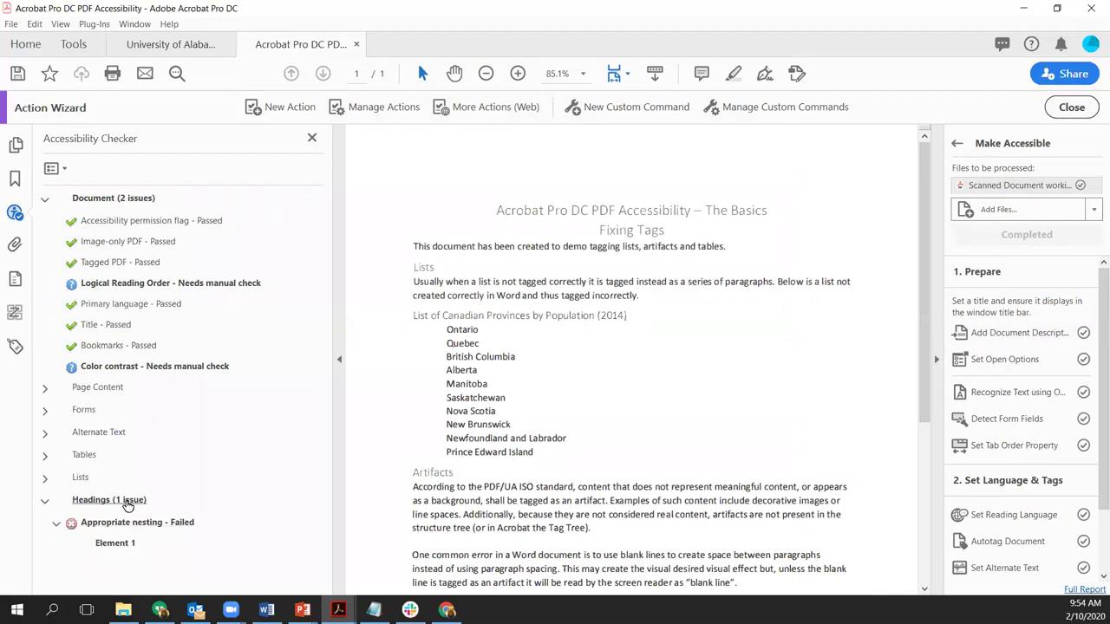
{"action": "right_click", "coordinate": [122, 542]}
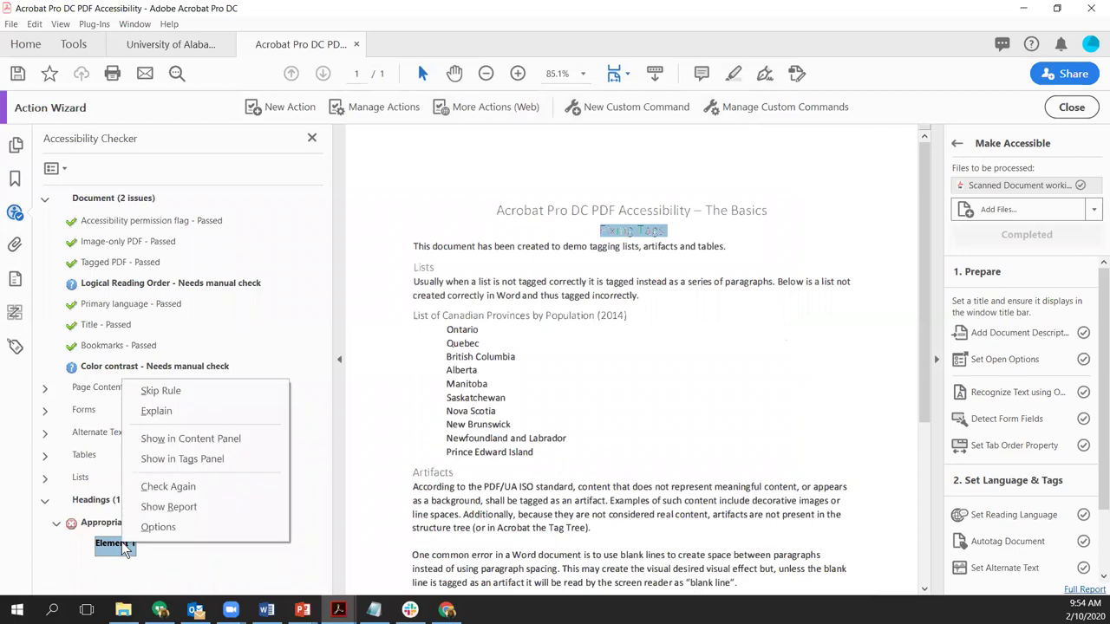
{"action": "left_click", "coordinate": [167, 411]}
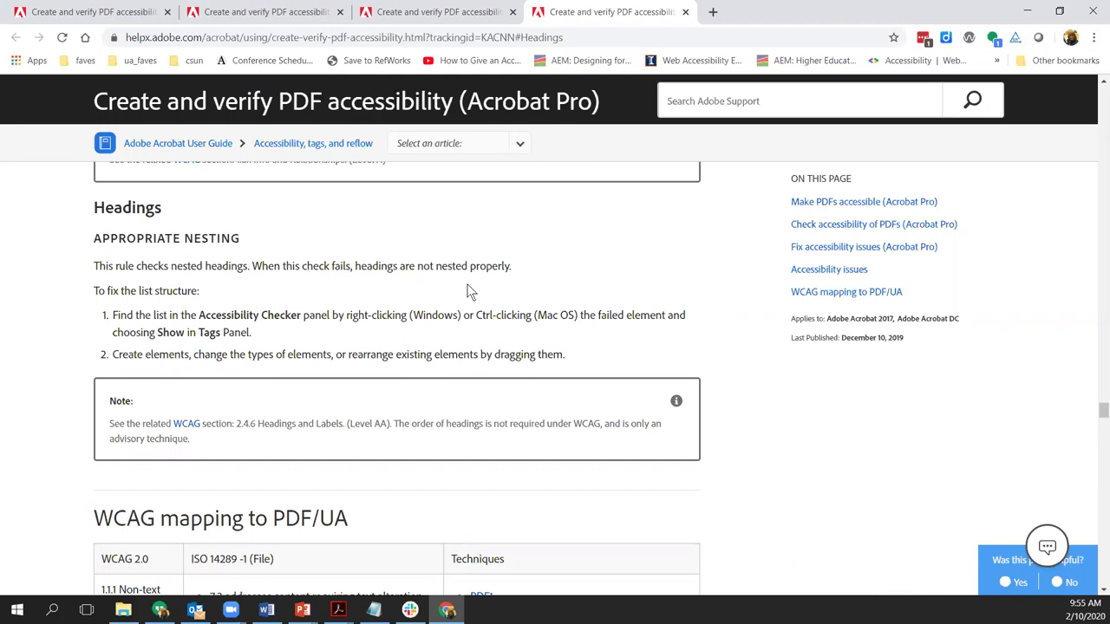
{"action": "mouse_move", "coordinate": [338, 609]}
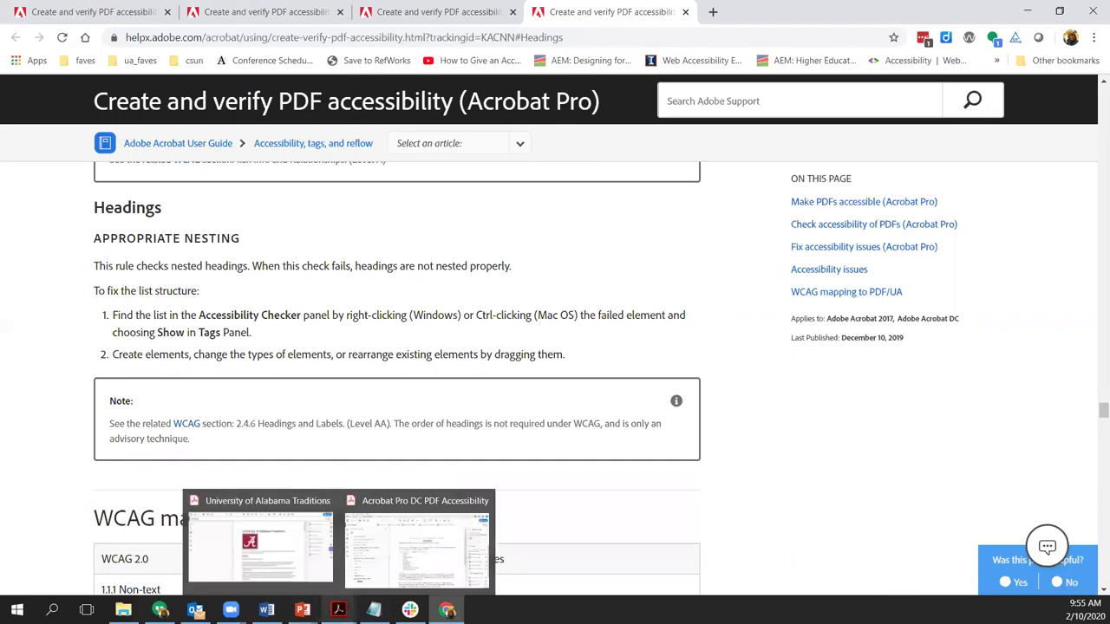
{"action": "left_click", "coordinate": [416, 547]}
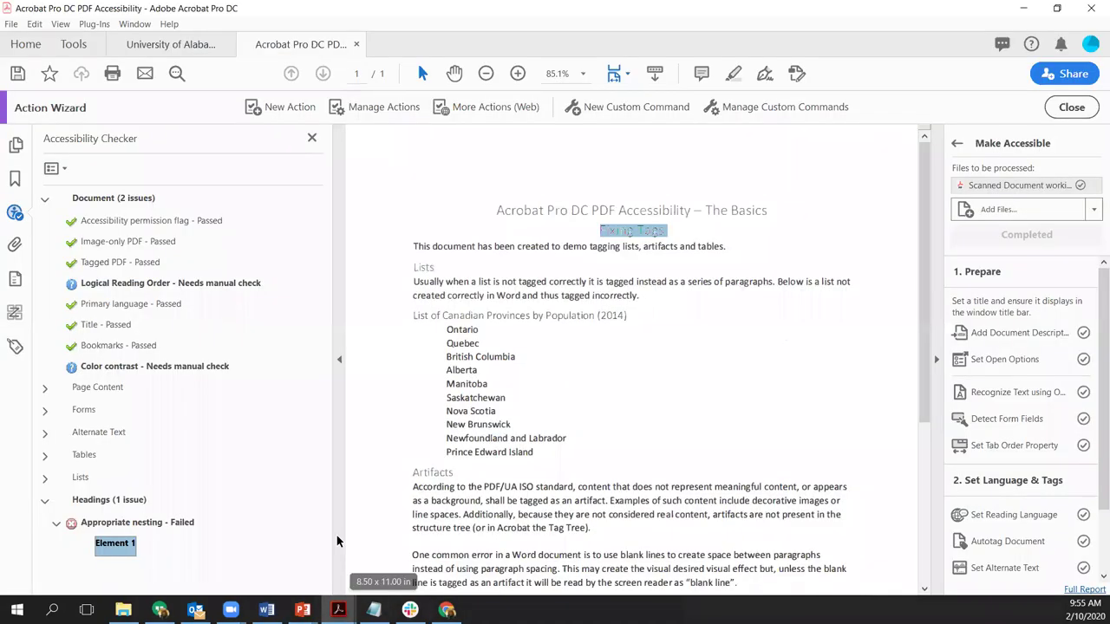
Locate the failed nesting element in the tag tree and inspect the available tag types in its properties without changing them
{"action": "right_click", "coordinate": [123, 548]}
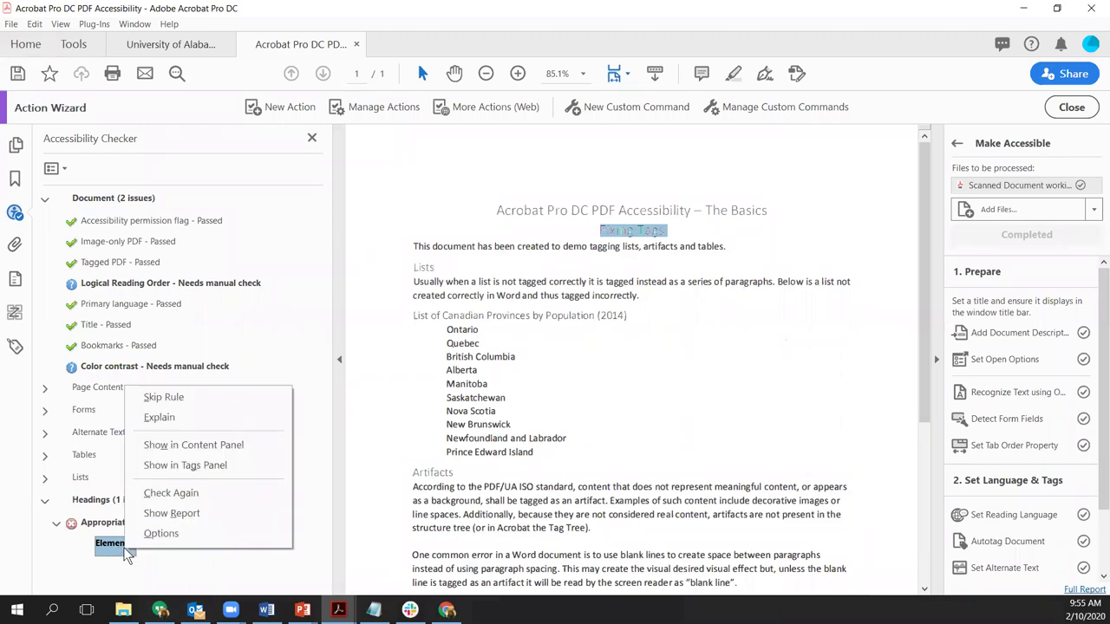
{"action": "left_click", "coordinate": [198, 466]}
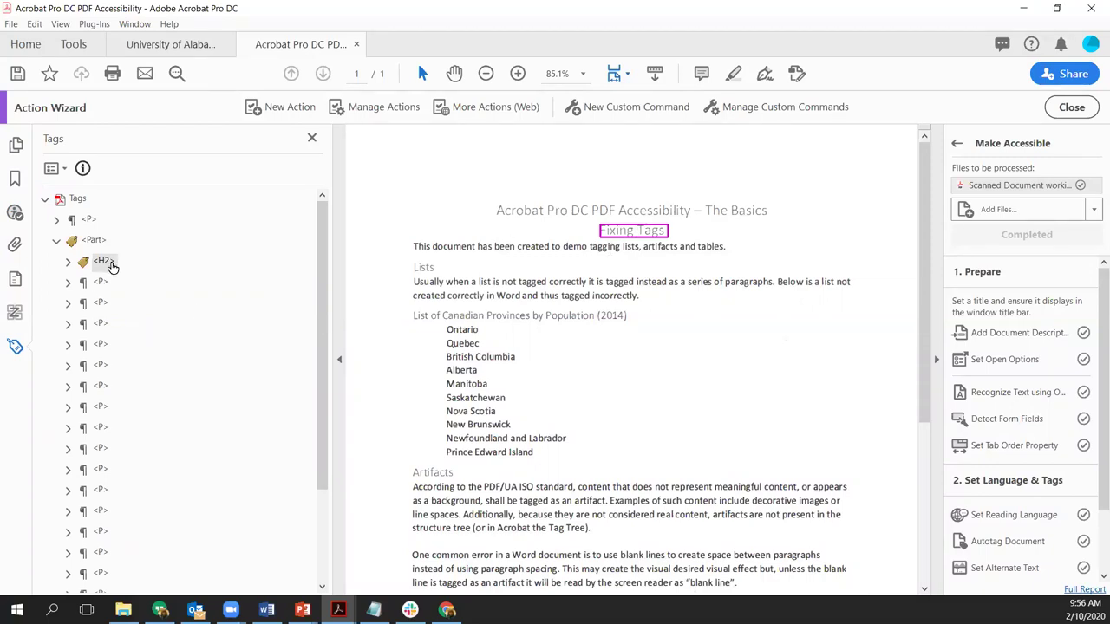
{"action": "right_click", "coordinate": [106, 264]}
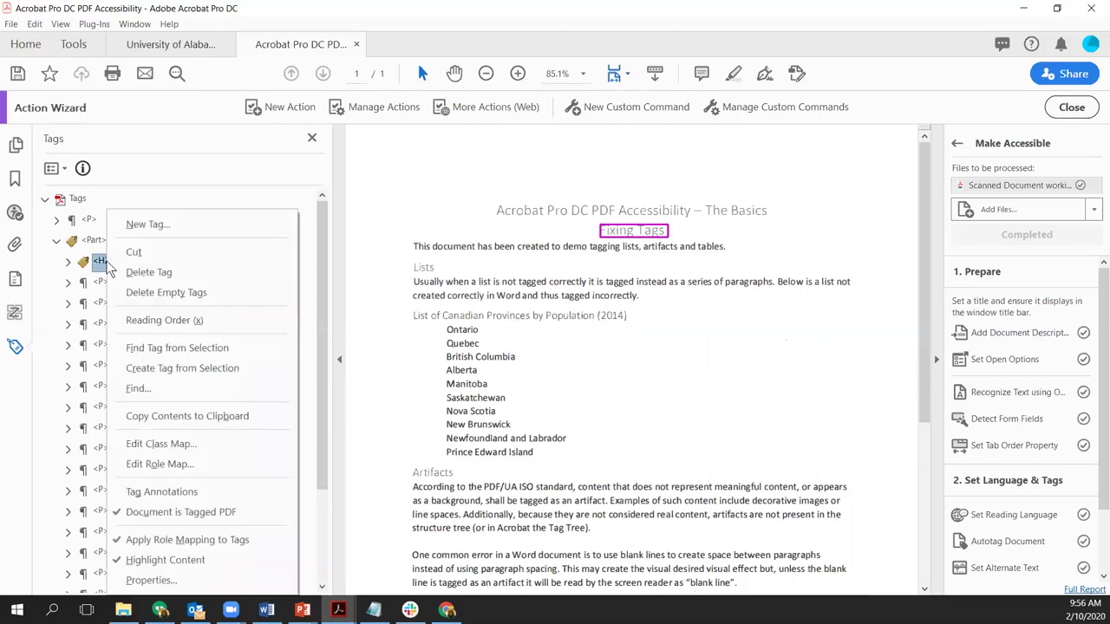
{"action": "left_click", "coordinate": [153, 581]}
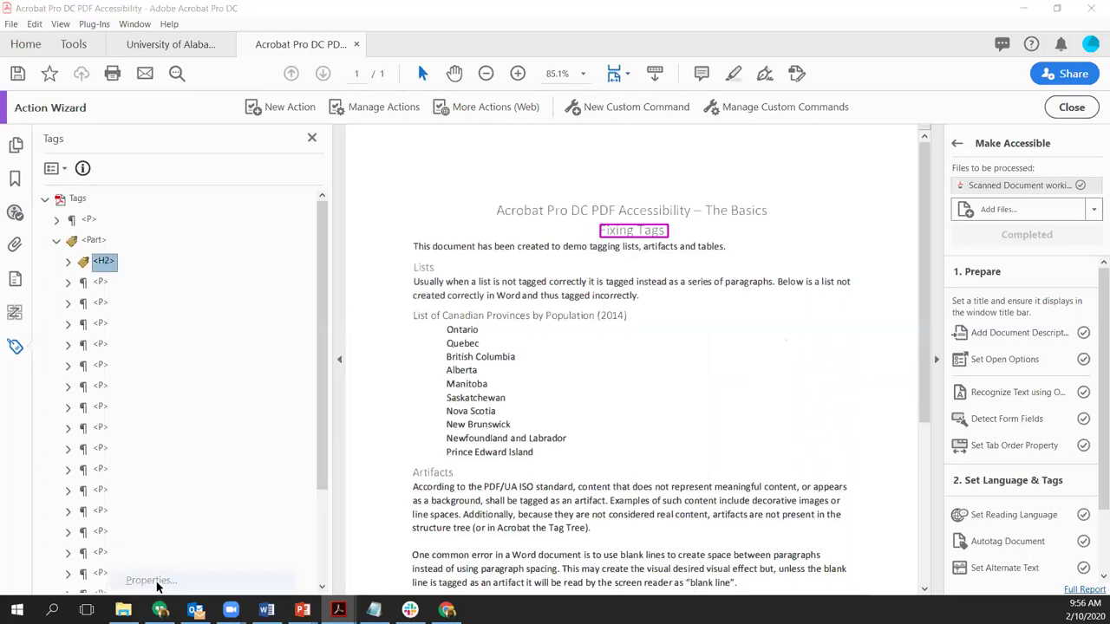
{"action": "left_click", "coordinate": [659, 176]}
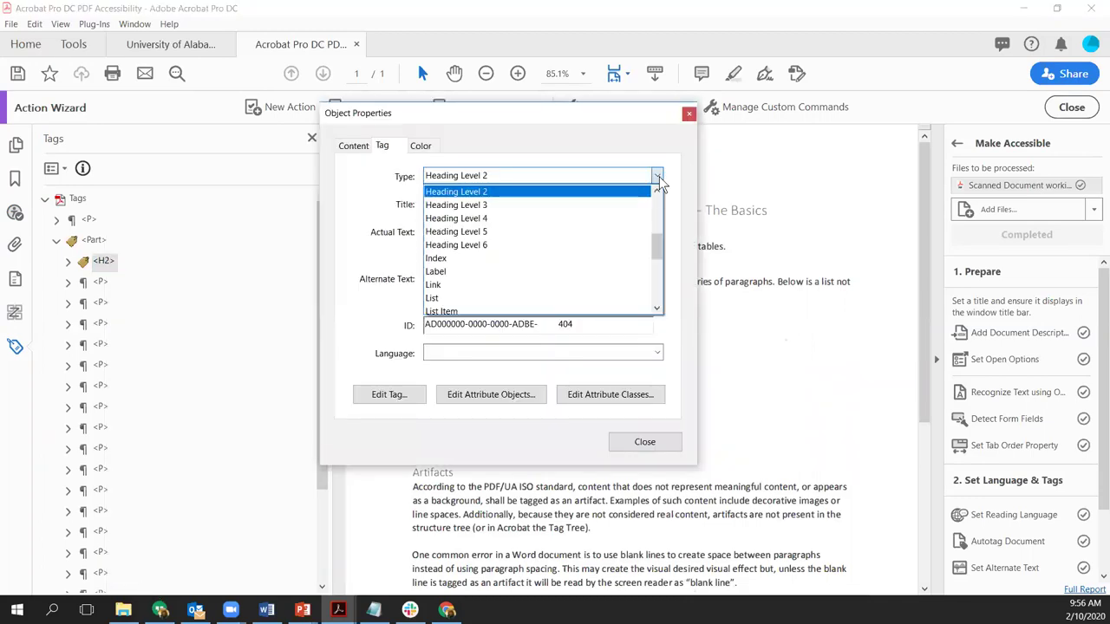
{"action": "left_click_drag", "start_coordinate": [656, 249], "coordinate": [657, 241]}
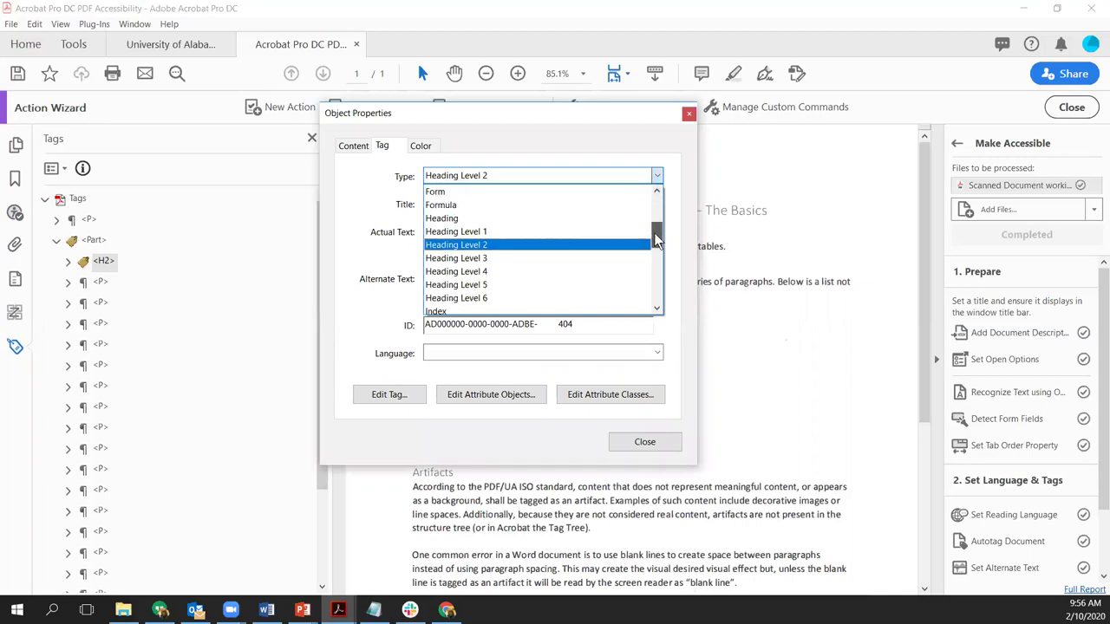
{"action": "left_click", "coordinate": [665, 442]}
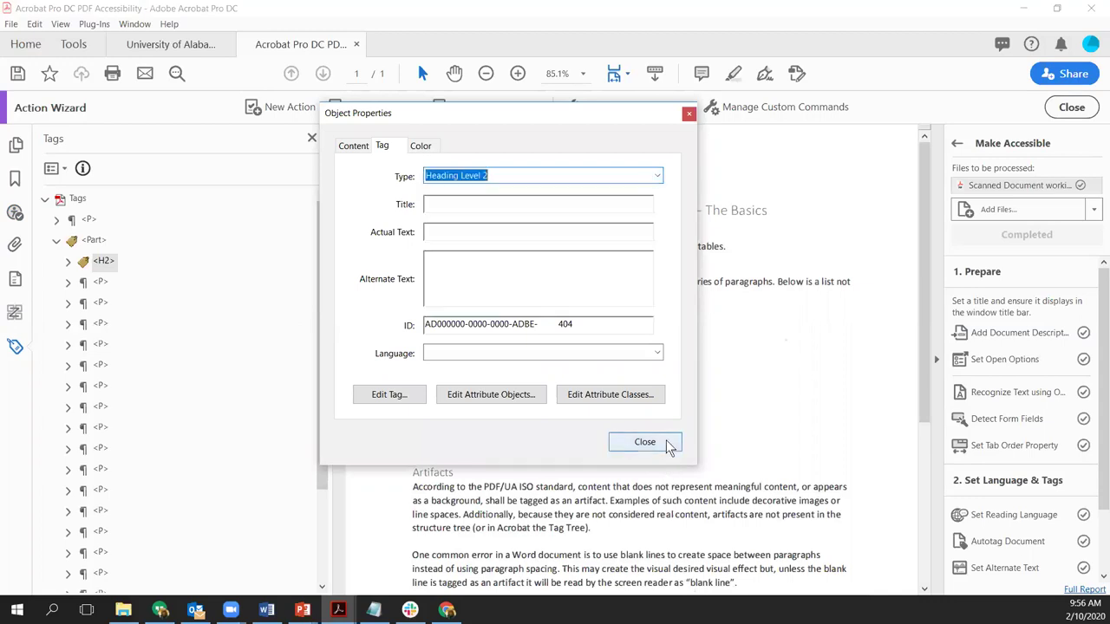
{"action": "left_click", "coordinate": [687, 117]}
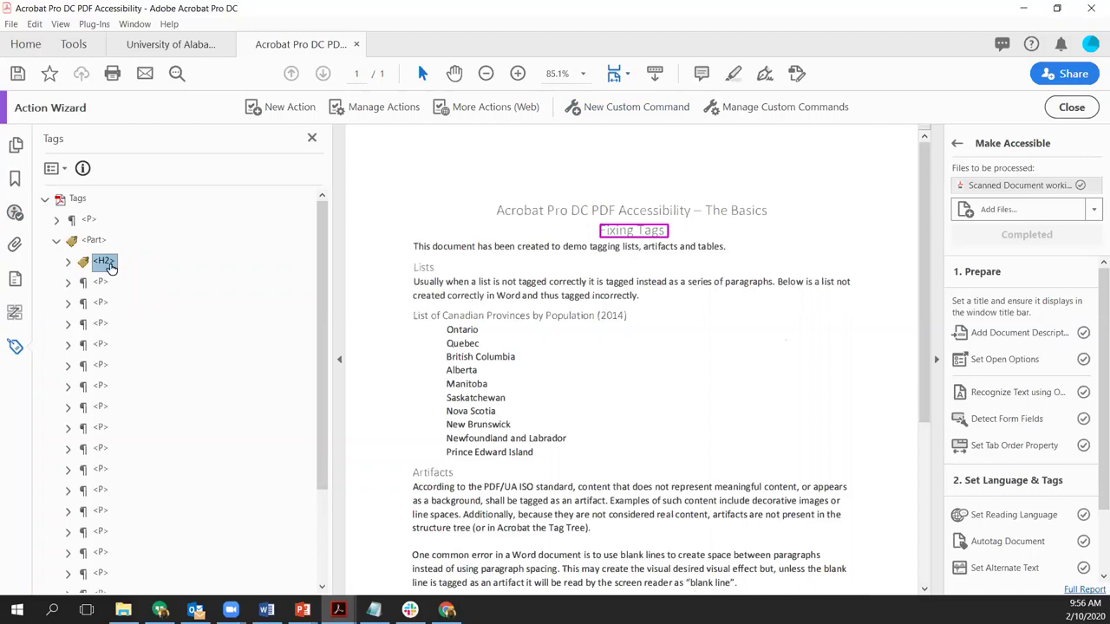
Tag the document title "Acrobat Pro DC PDF Accessibility – The Basics" as Heading 1 with the Reading Order tool
{"action": "left_click", "coordinate": [517, 210]}
{"action": "left_click_drag", "start_coordinate": [497, 212], "coordinate": [779, 210]}
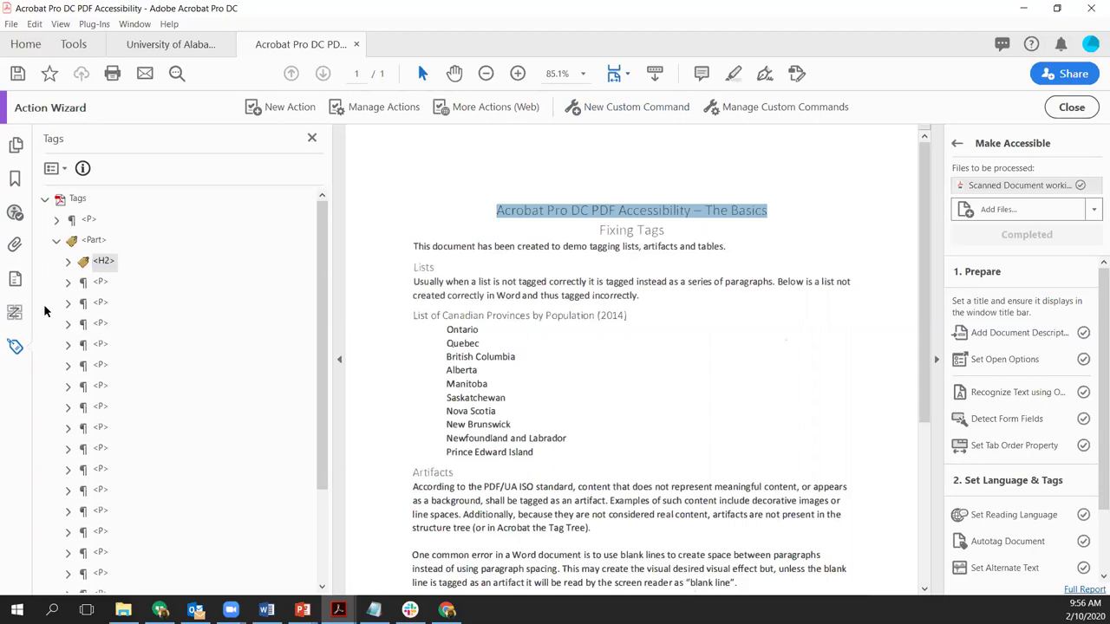
{"action": "left_click", "coordinate": [16, 314]}
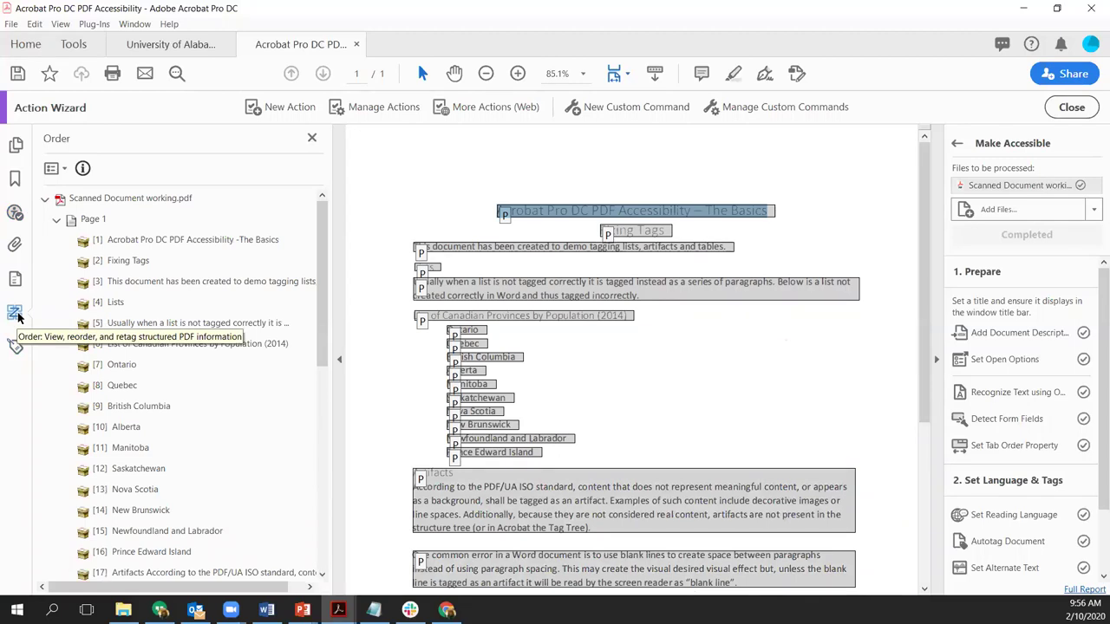
{"action": "left_click", "coordinate": [60, 167]}
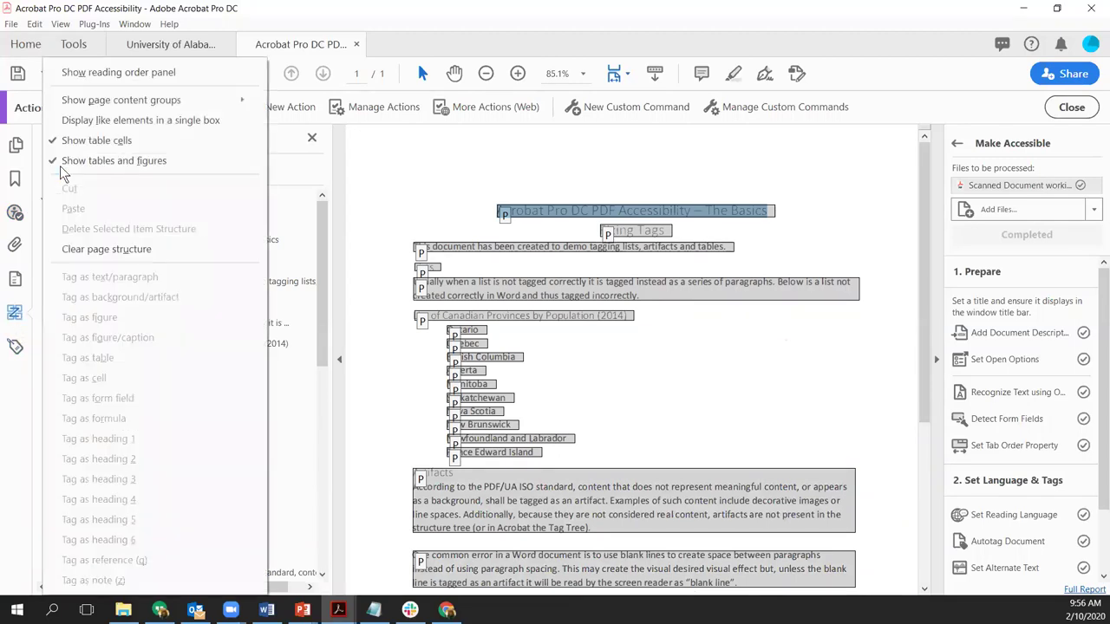
{"action": "left_click", "coordinate": [121, 73]}
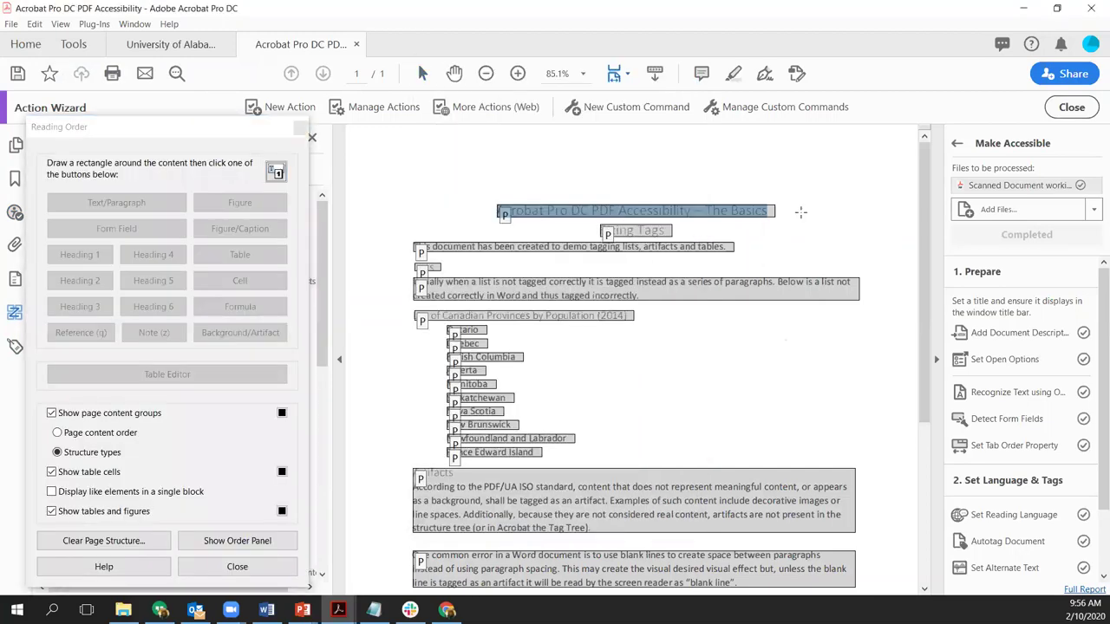
{"action": "left_click", "coordinate": [820, 230]}
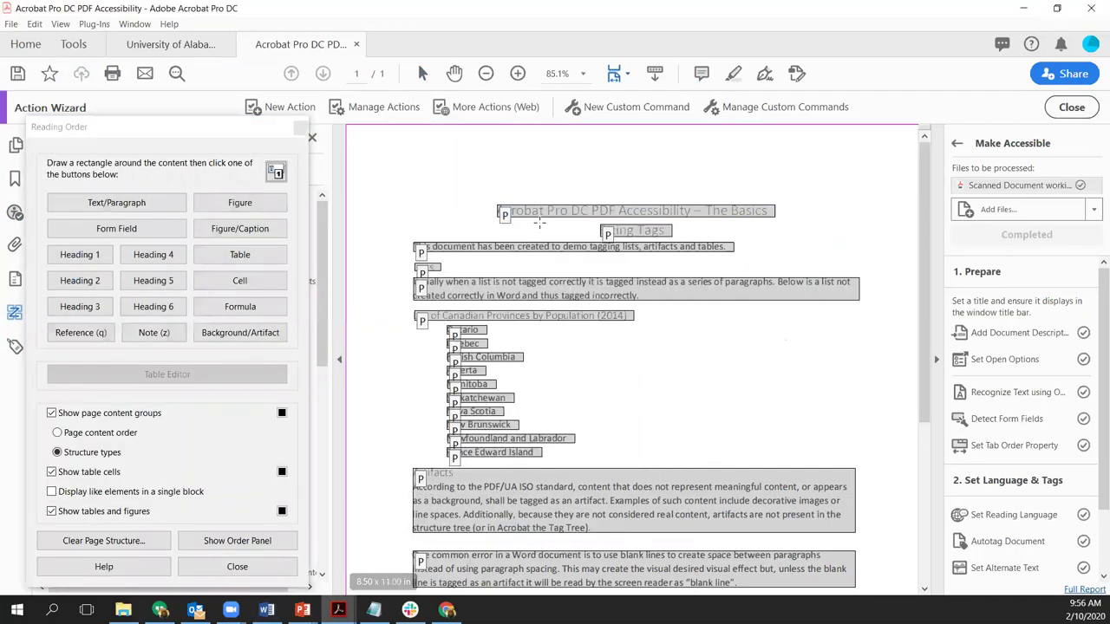
{"action": "left_click_drag", "start_coordinate": [496, 198], "coordinate": [798, 222]}
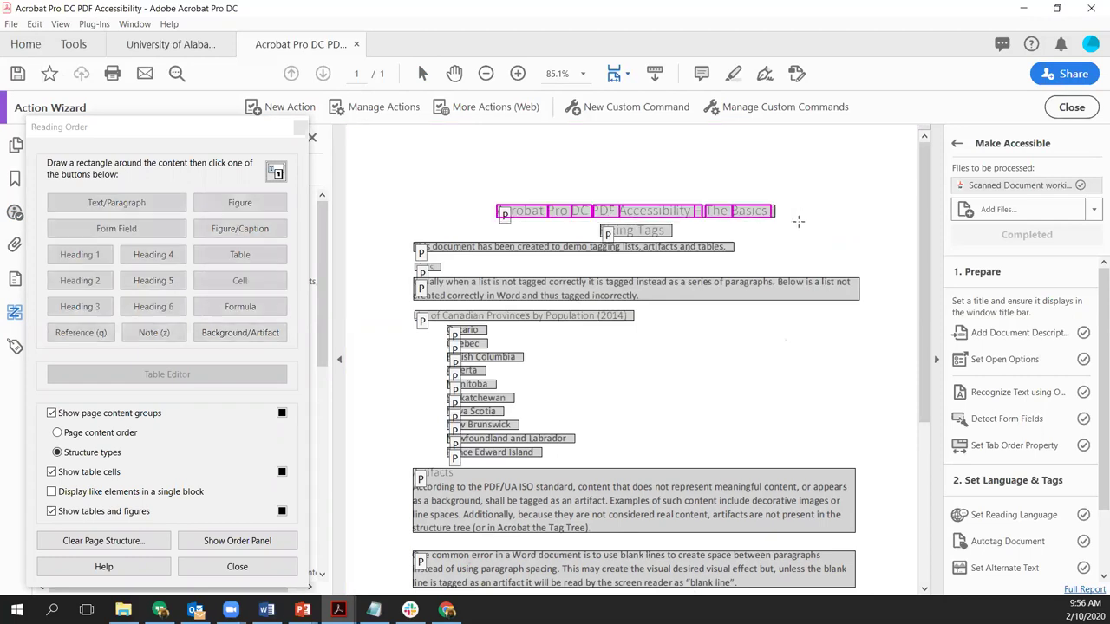
{"action": "left_click", "coordinate": [96, 258]}
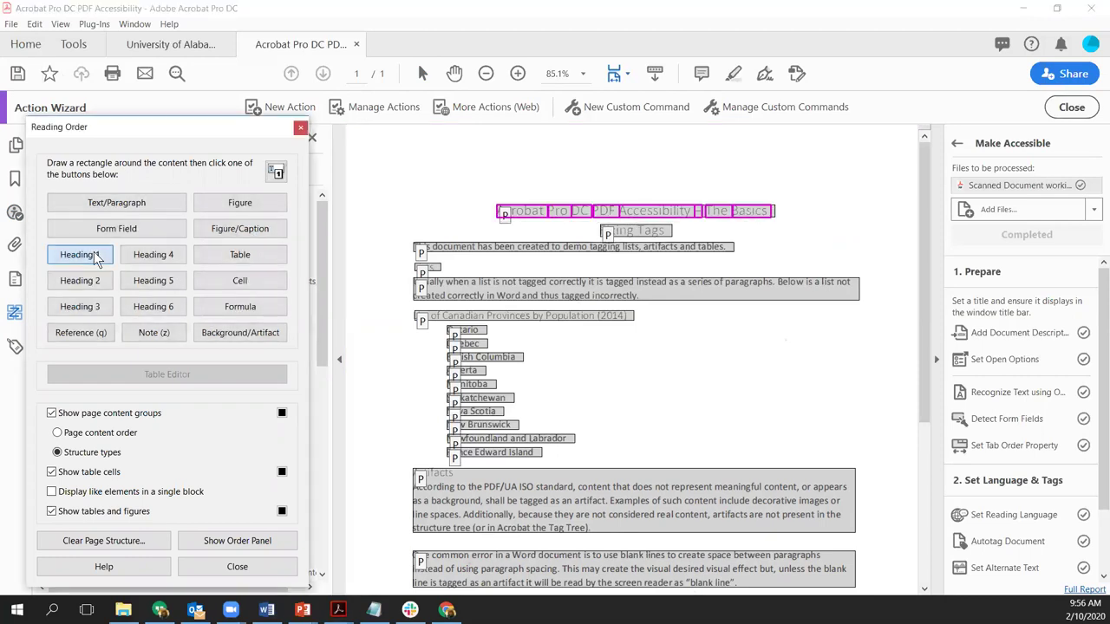
{"action": "left_click", "coordinate": [97, 259]}
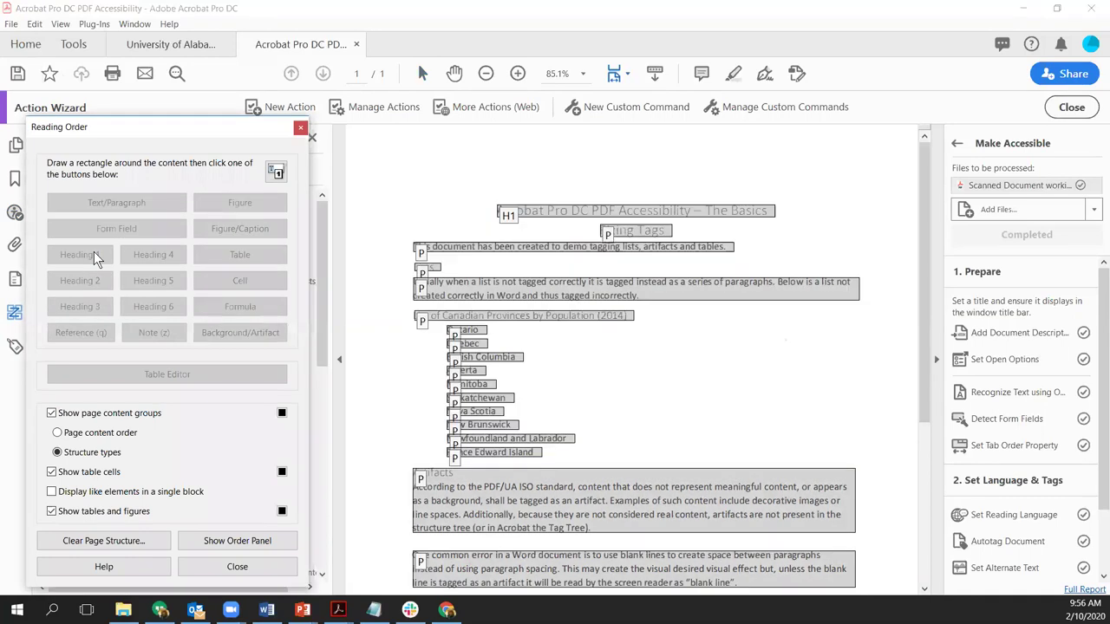
{"action": "left_click", "coordinate": [300, 127]}
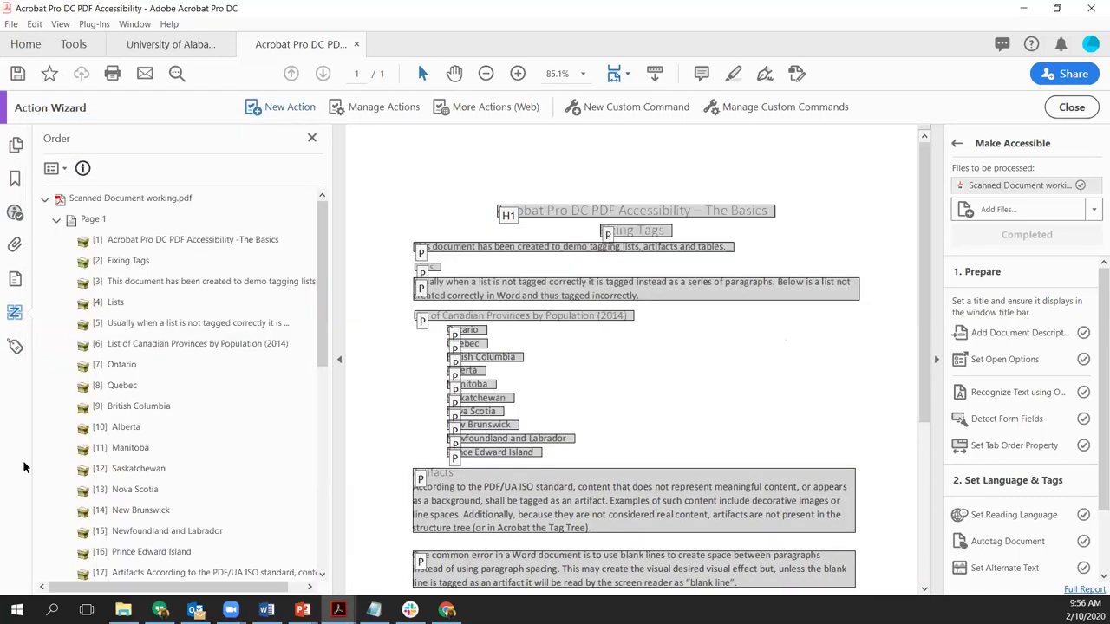
Review the title's tag in the tag tree and rerun the accessibility check on the failed Appropriate nesting element
{"action": "left_click", "coordinate": [15, 347]}
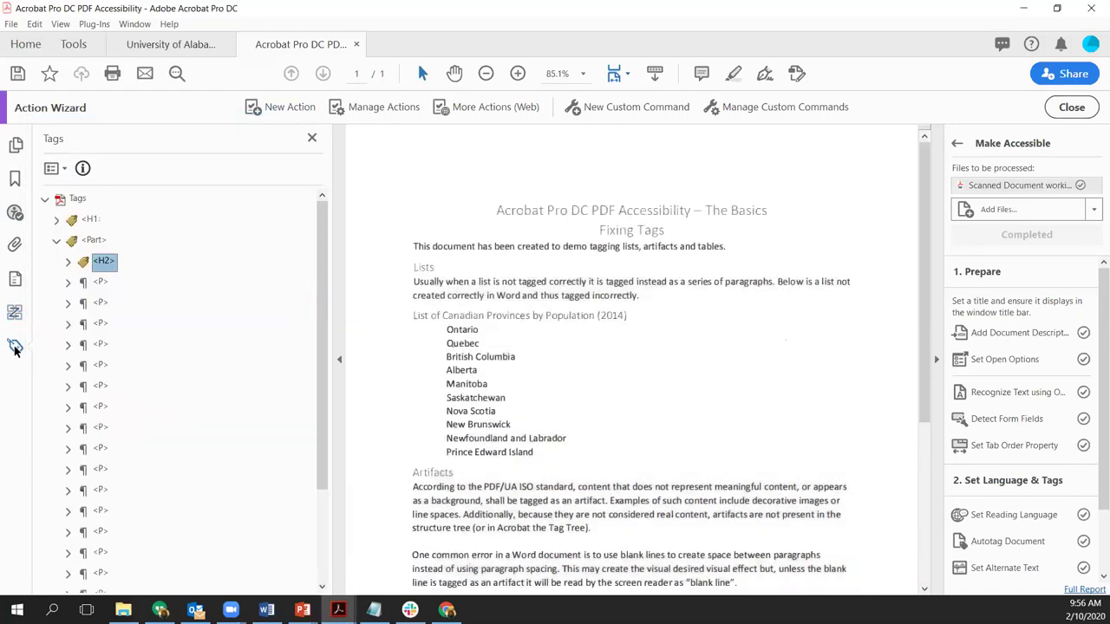
{"action": "left_click", "coordinate": [15, 212]}
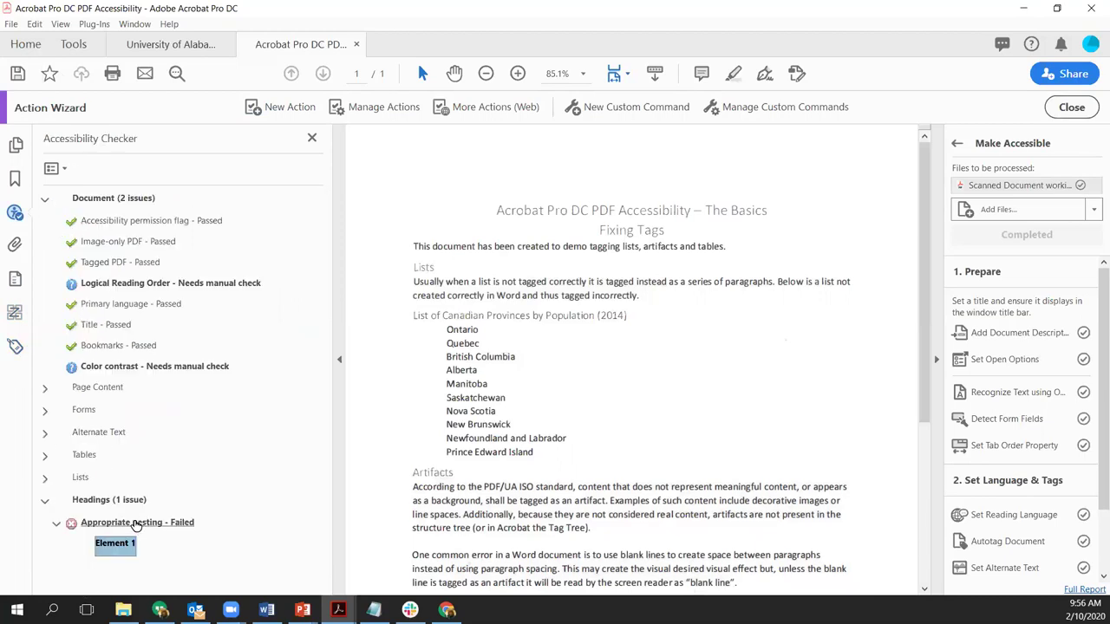
{"action": "right_click", "coordinate": [120, 548]}
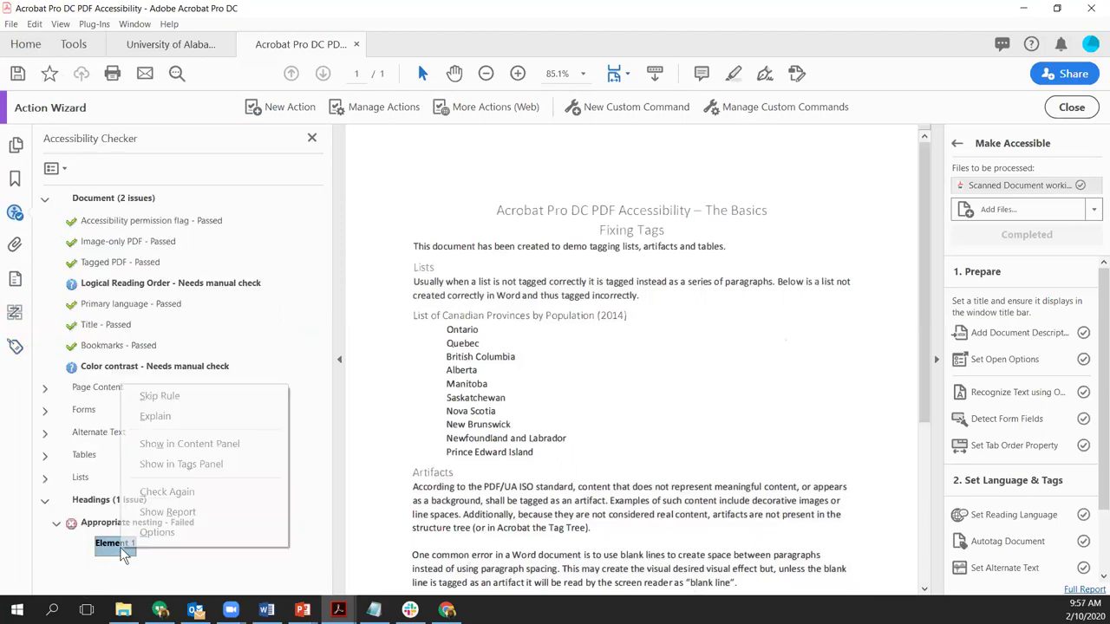
{"action": "left_click", "coordinate": [168, 492]}
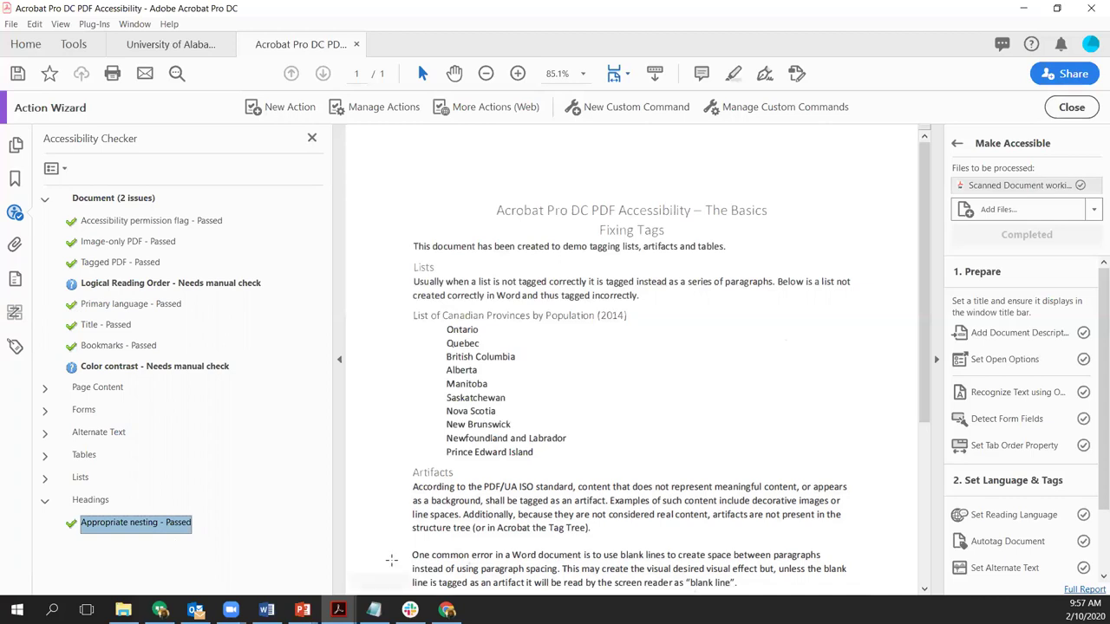
Switch to the running PowerPoint slide show and advance past the Colour Contrast Analyser slide to the accessibility.ua.edu slide
{"action": "left_click", "coordinate": [293, 604]}
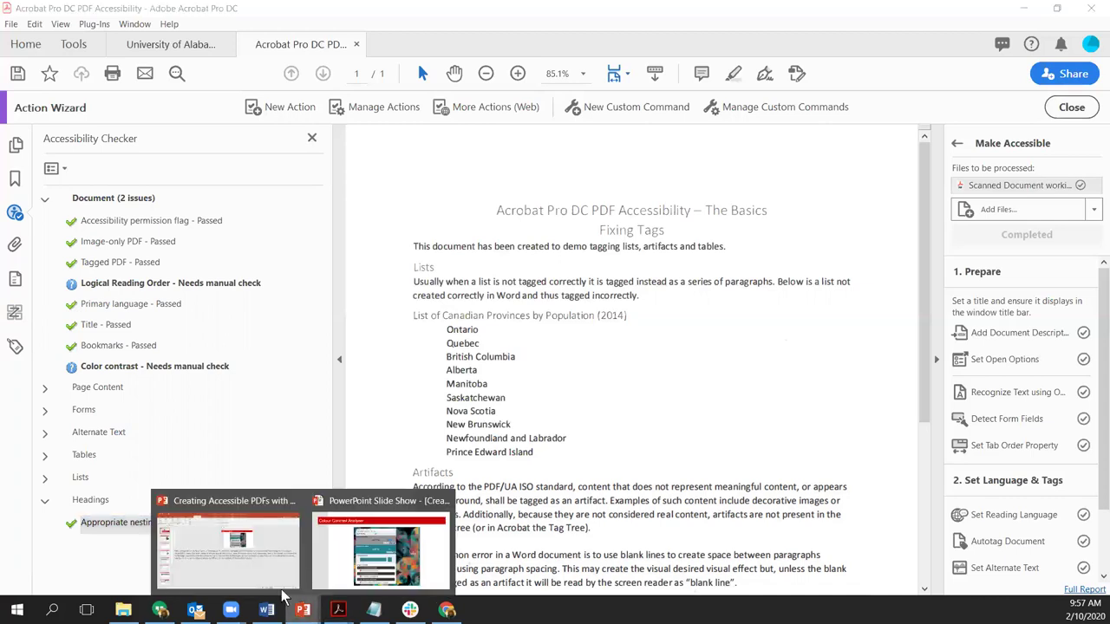
{"action": "left_click", "coordinate": [381, 551]}
{"action": "key", "text": "Right"}
{"action": "key", "text": "Right"}
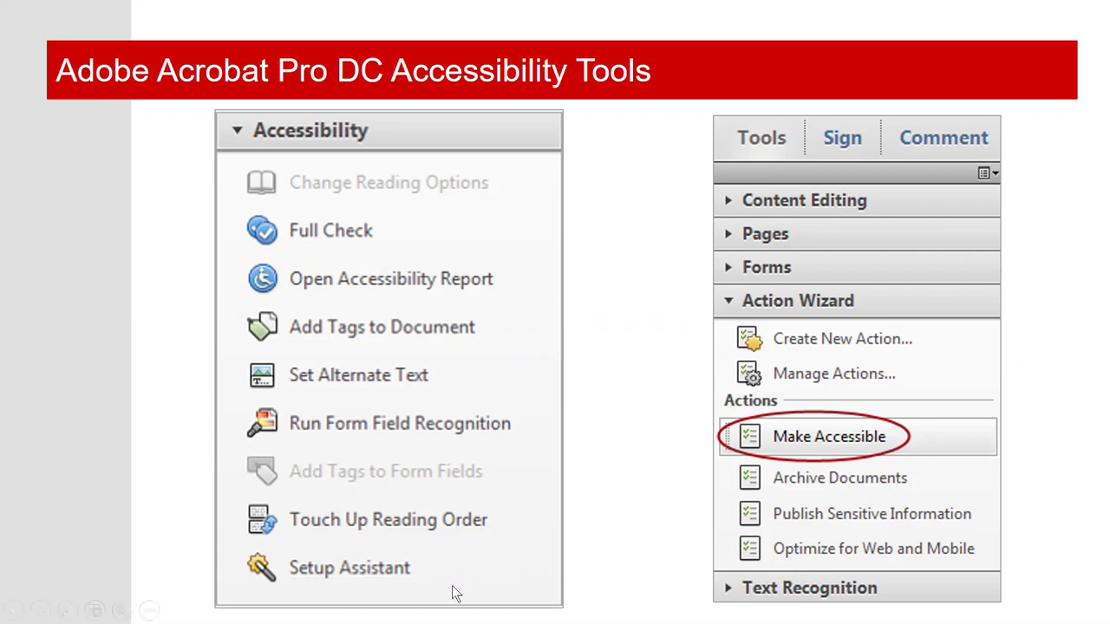
{"action": "left_click", "coordinate": [40, 610]}
{"action": "left_click", "coordinate": [40, 610]}
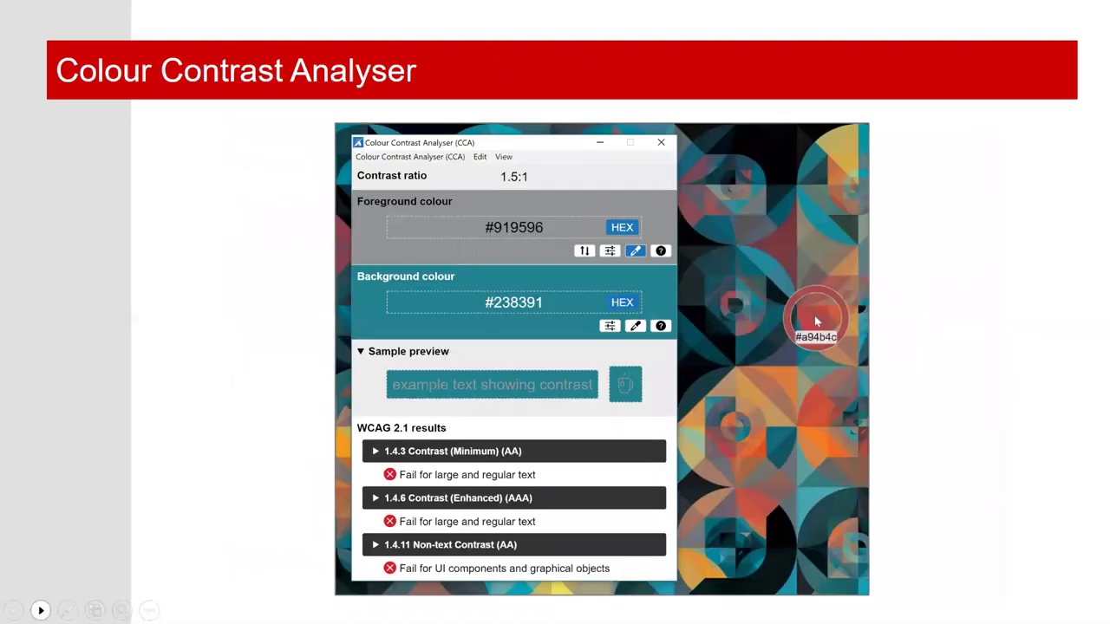
{"action": "left_click", "coordinate": [40, 610]}
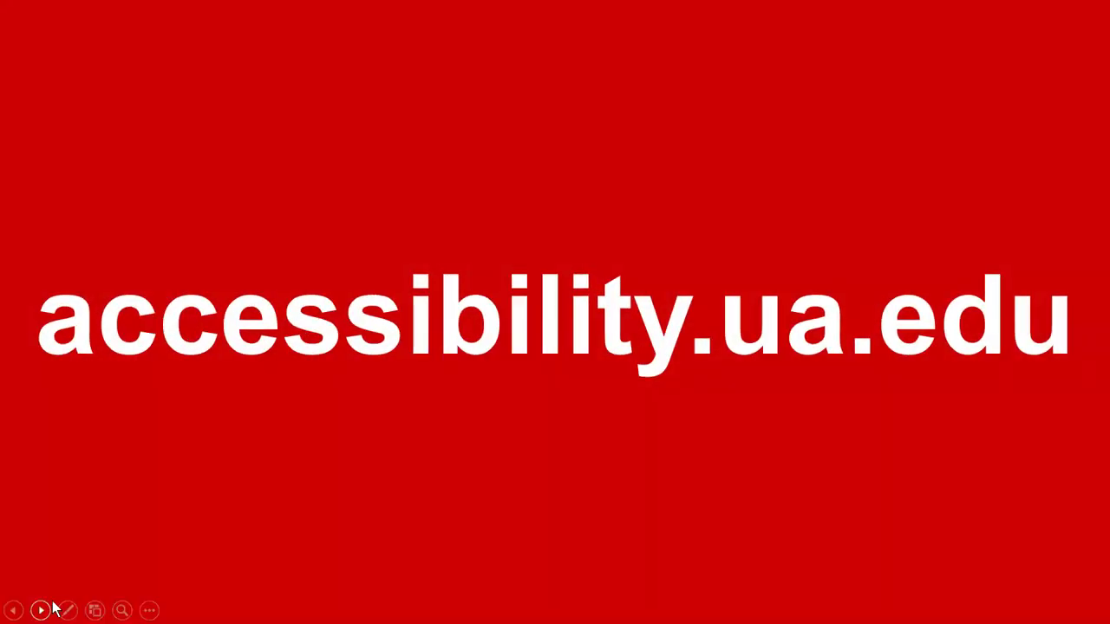